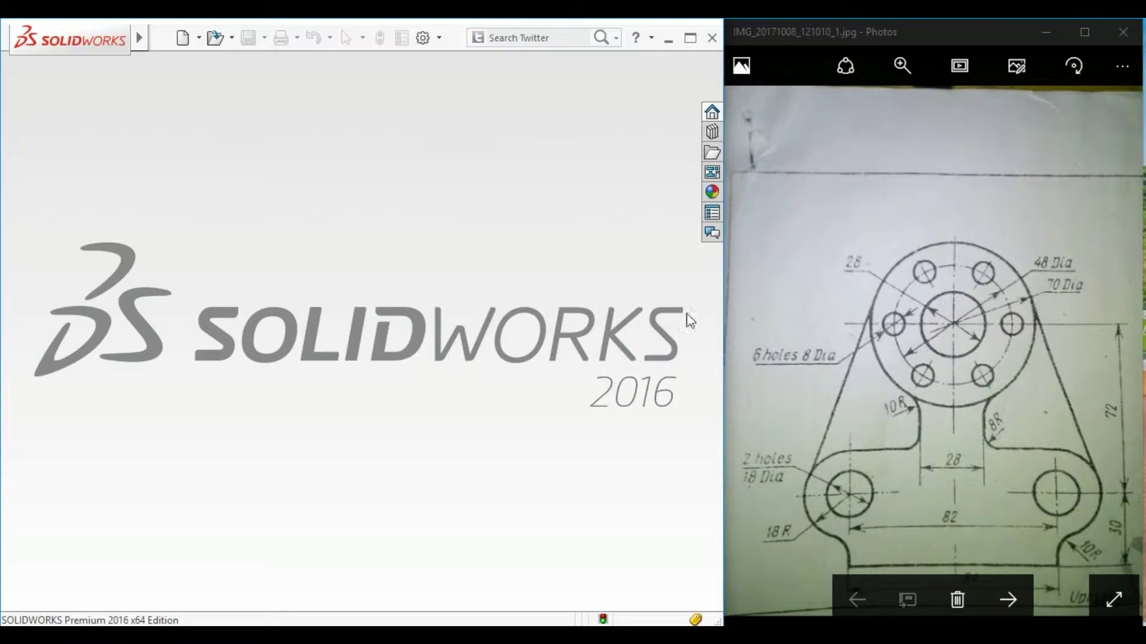
Step: Create a new blank part document, Part4
click(178, 41)
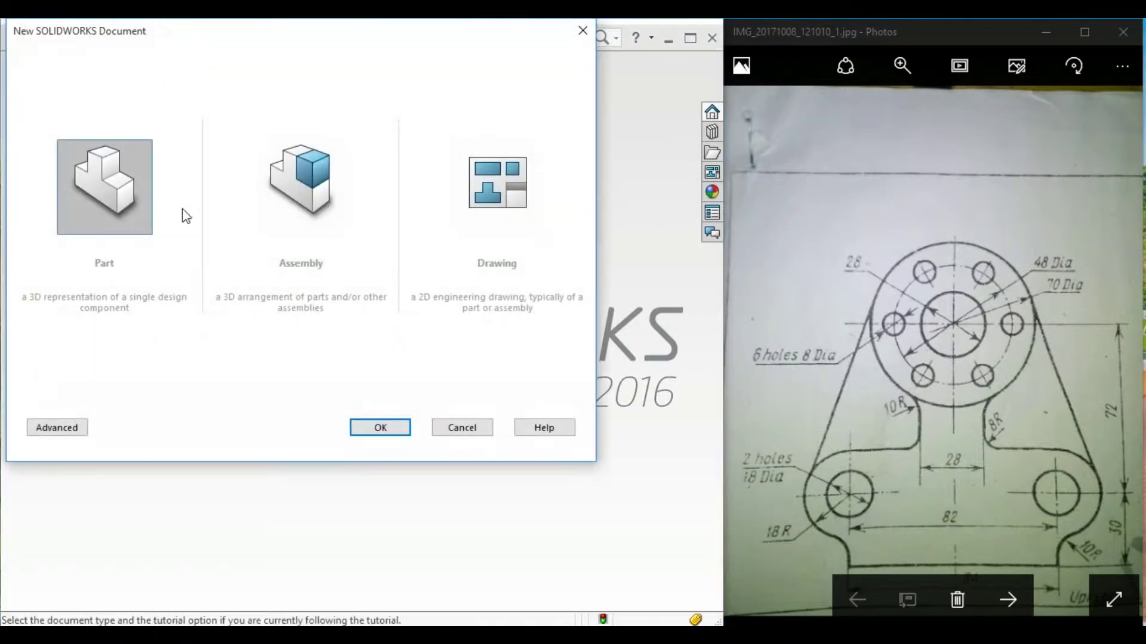
click(366, 429)
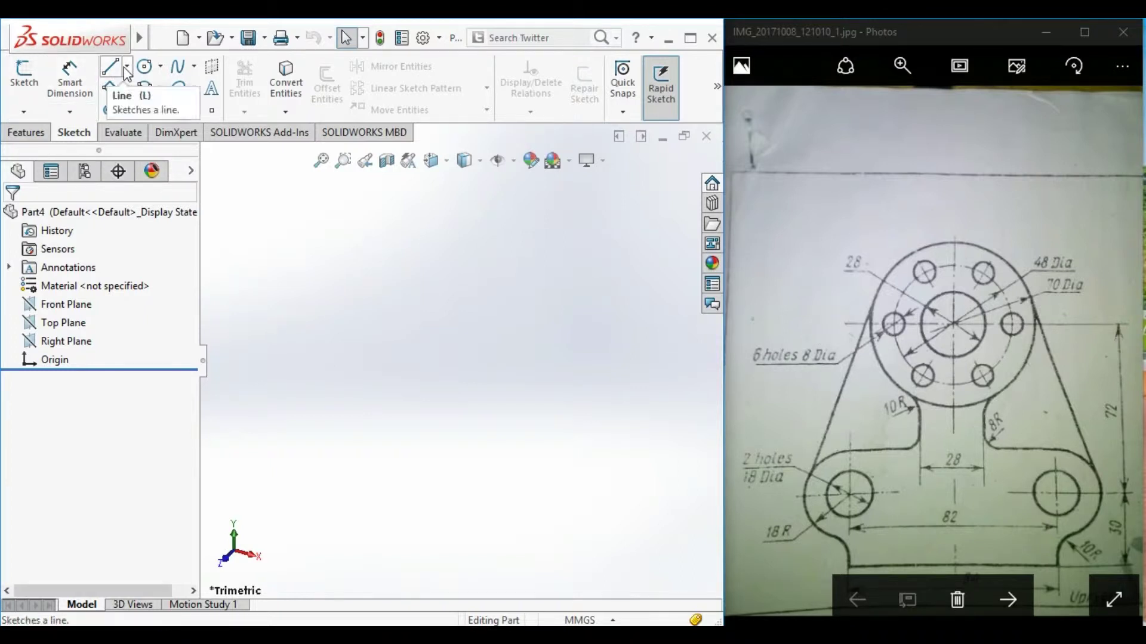
Step: Start a sketch on the Front Plane and draw a vertical centerline through the origin
click(63, 304)
click(24, 88)
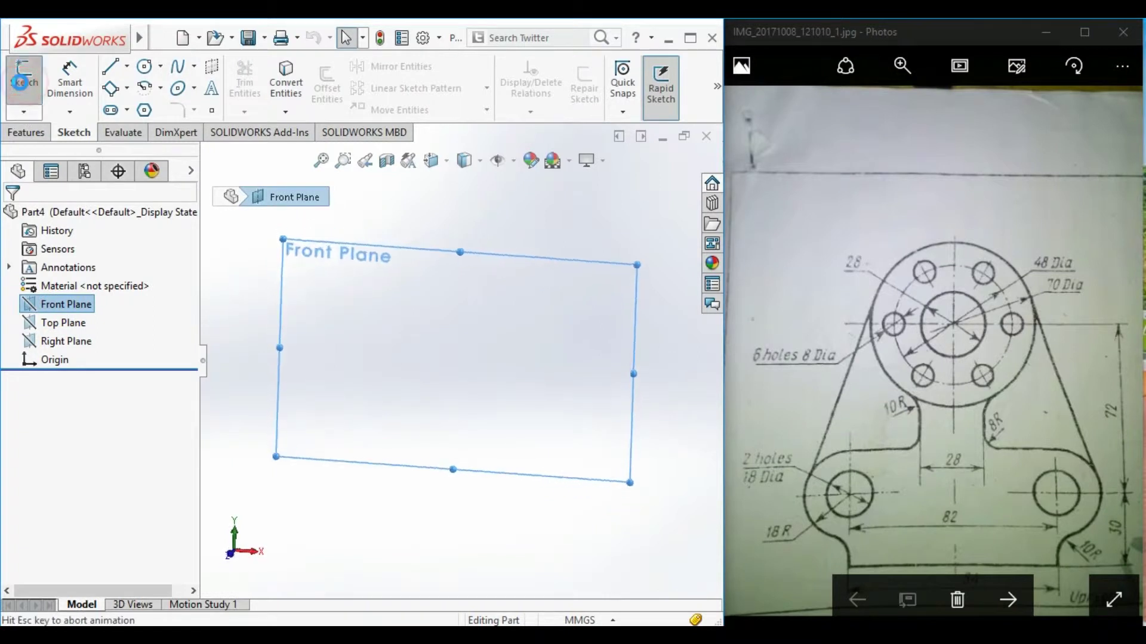
click(128, 67)
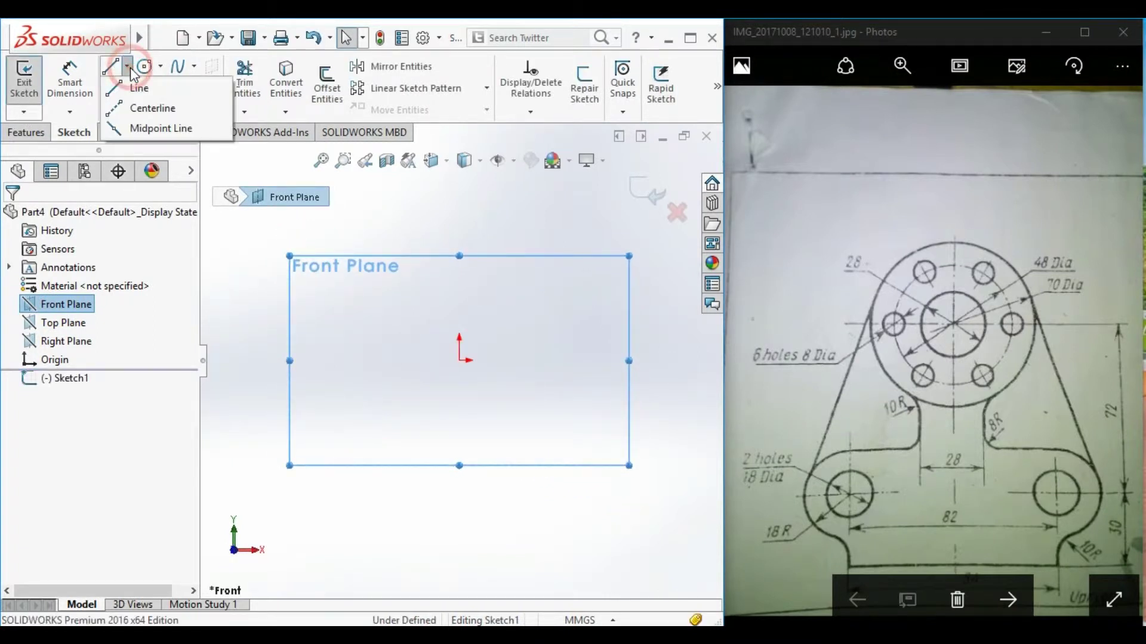
click(152, 108)
click(459, 185)
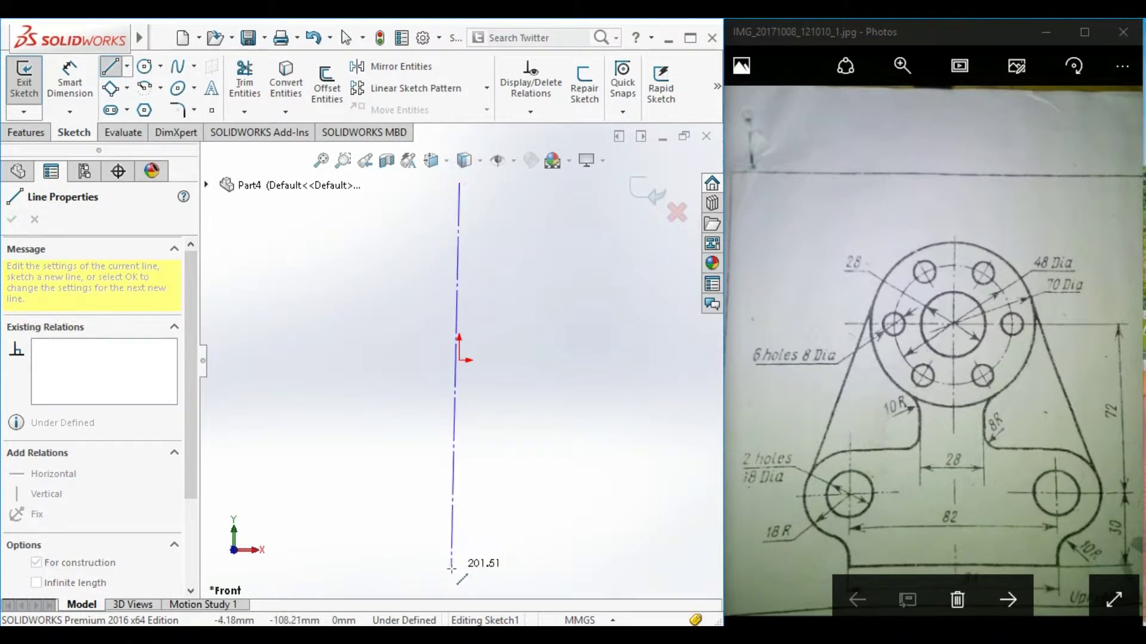
click(458, 578)
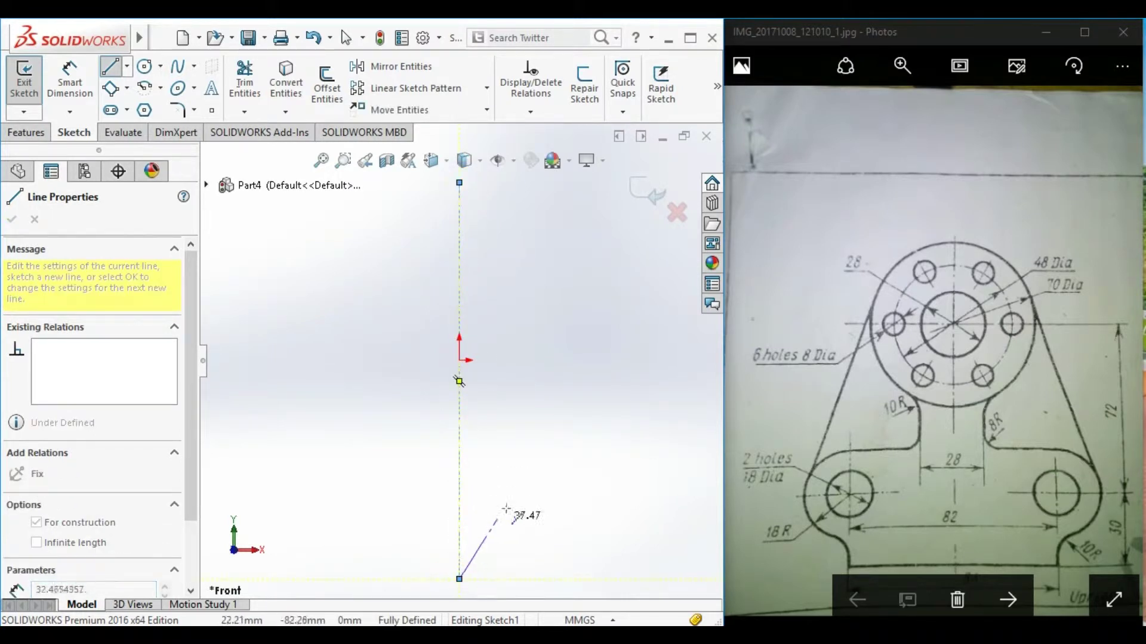
key(Escape)
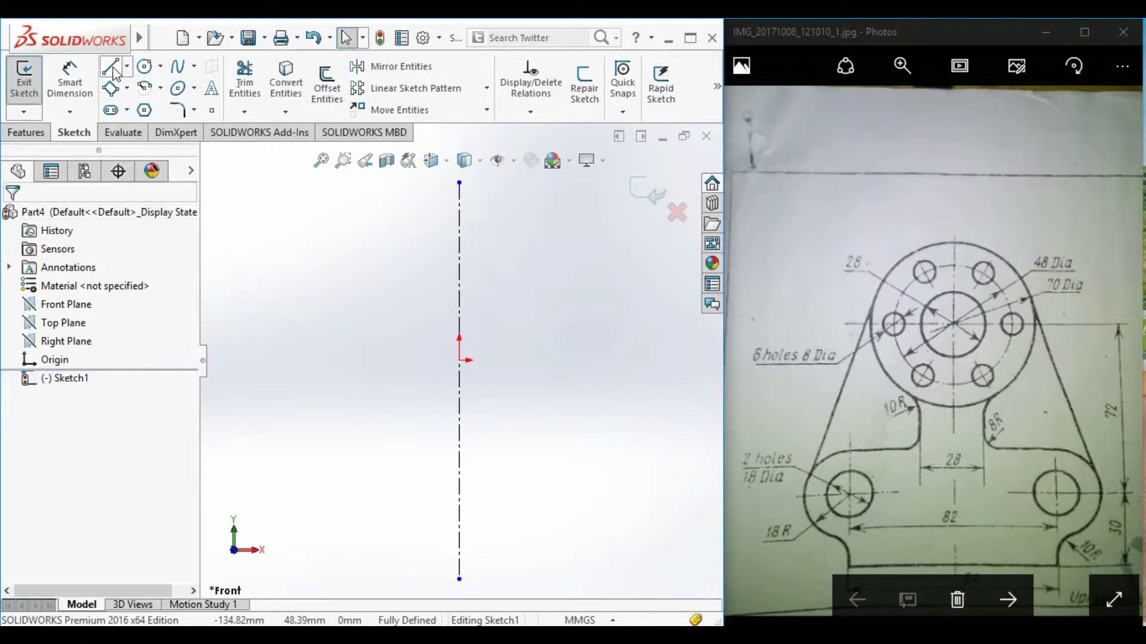
Step: Draw a horizontal centerline through the origin
click(127, 65)
click(133, 114)
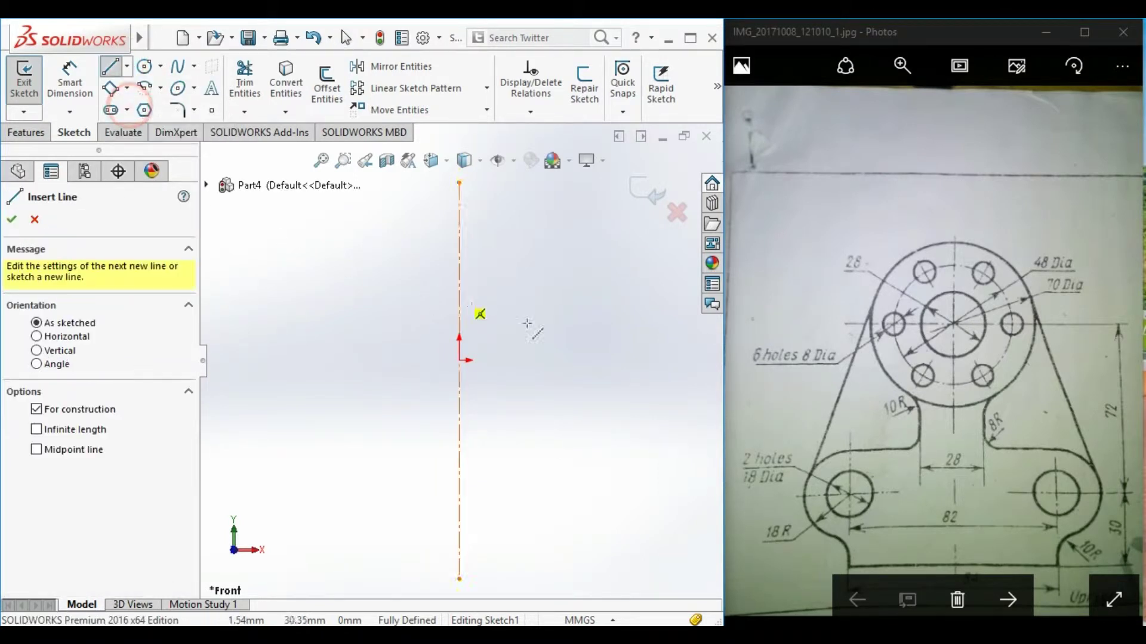
click(701, 359)
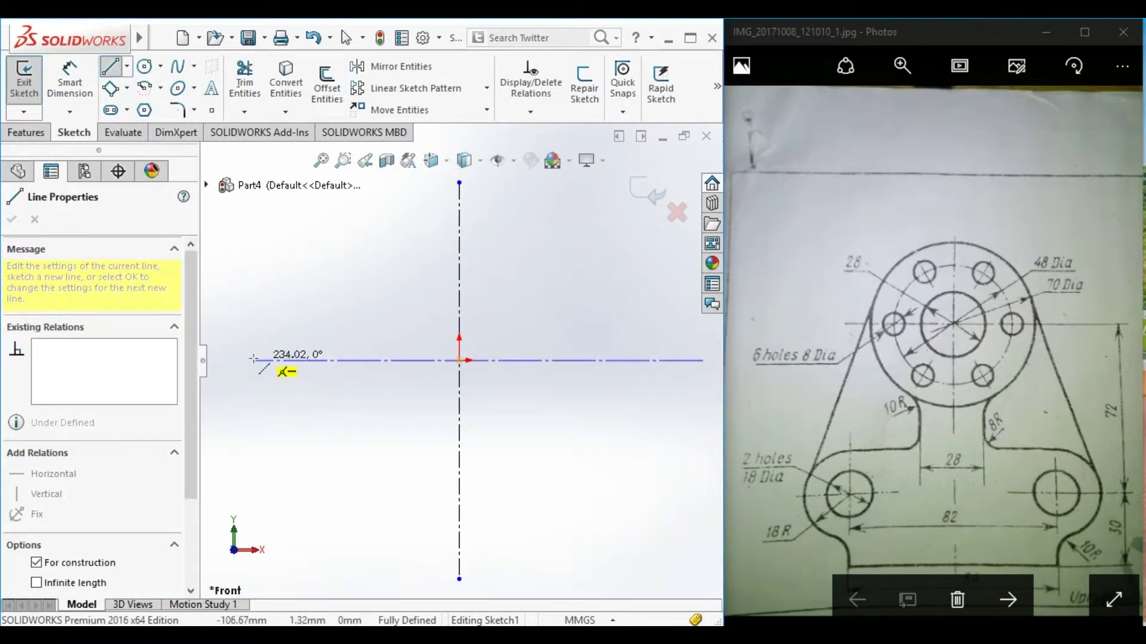
click(226, 360)
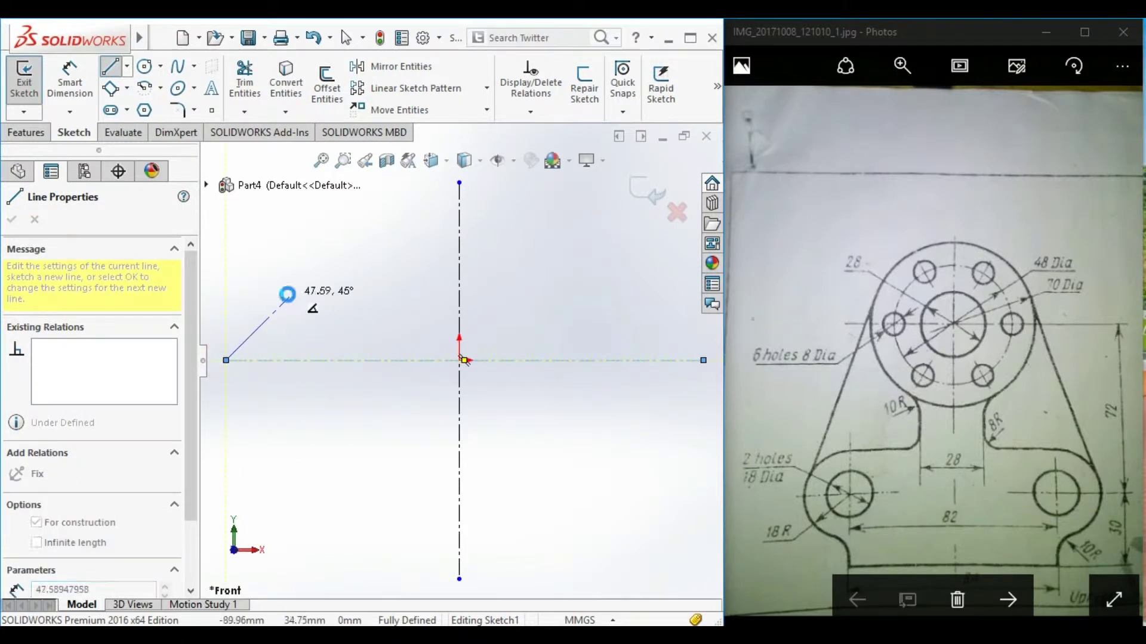
key(Escape)
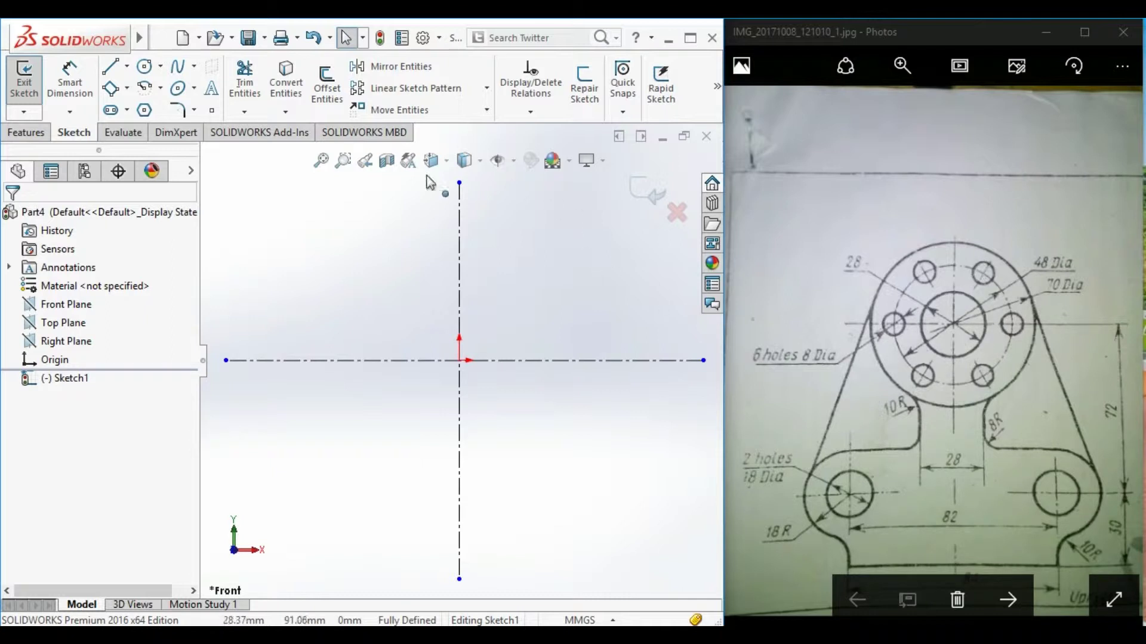
Step: Draw small, middle and large concentric circles centred on the origin
click(145, 65)
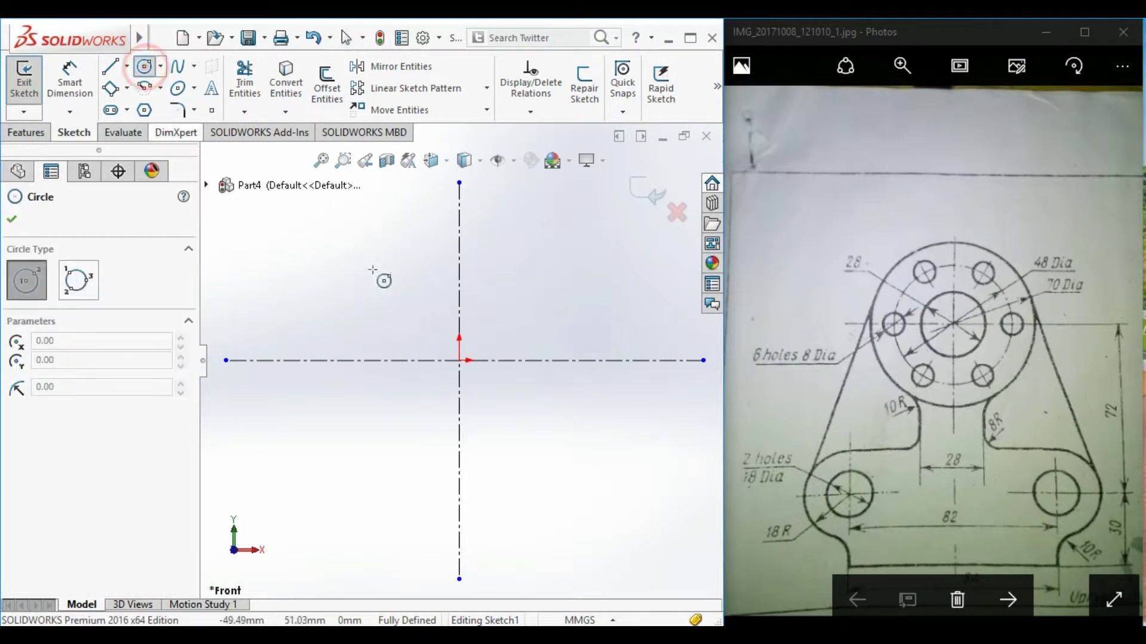
click(460, 360)
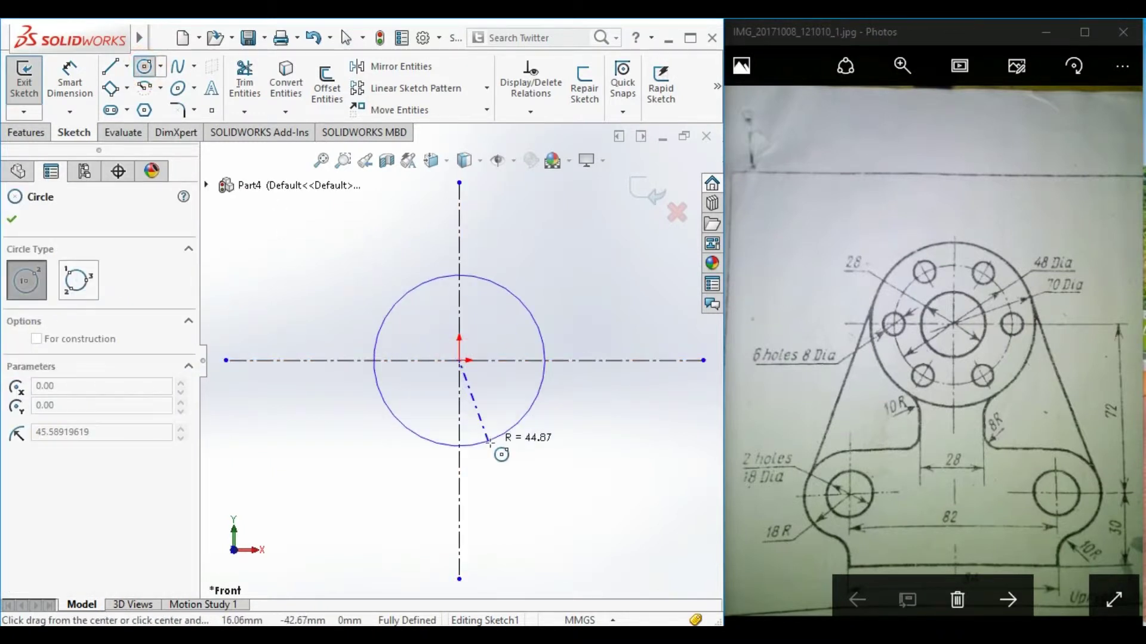
click(500, 440)
click(459, 360)
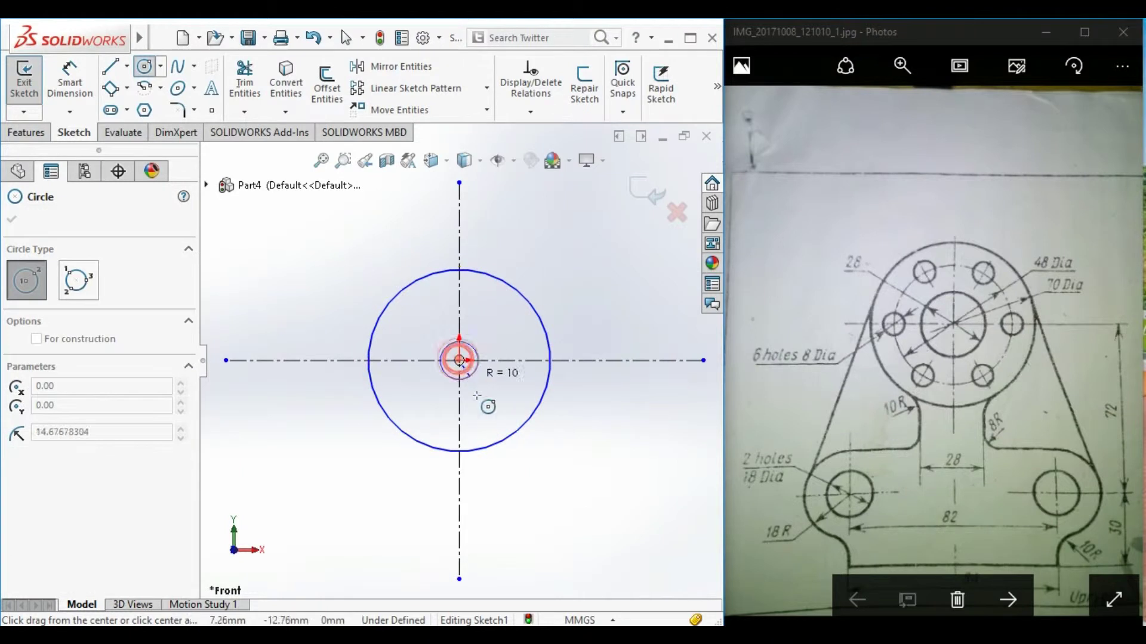
click(515, 492)
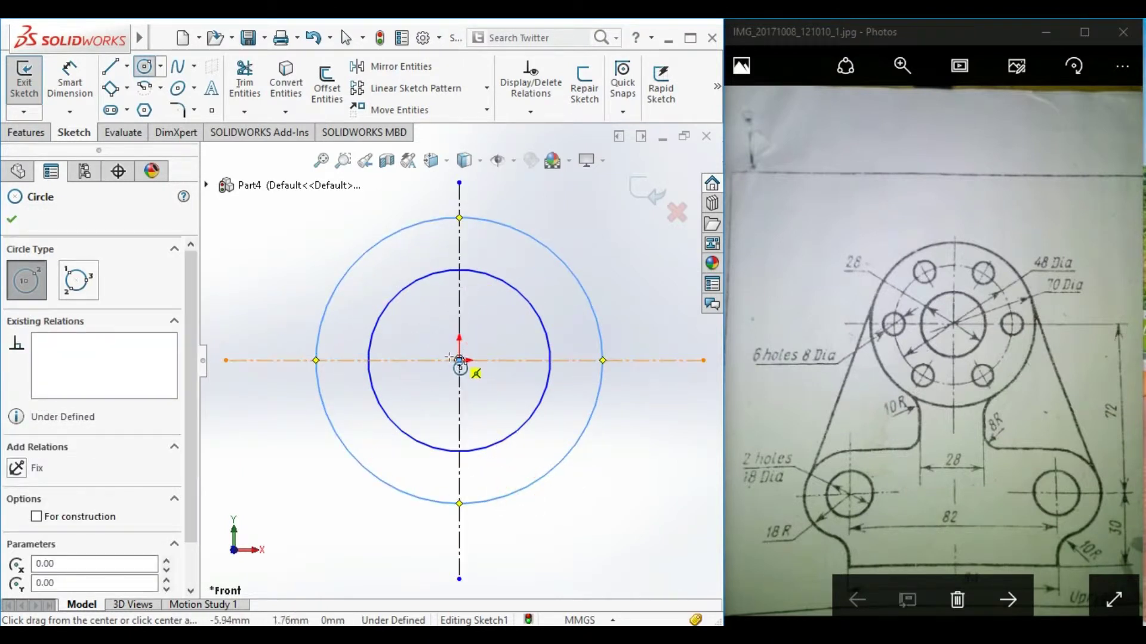
click(459, 361)
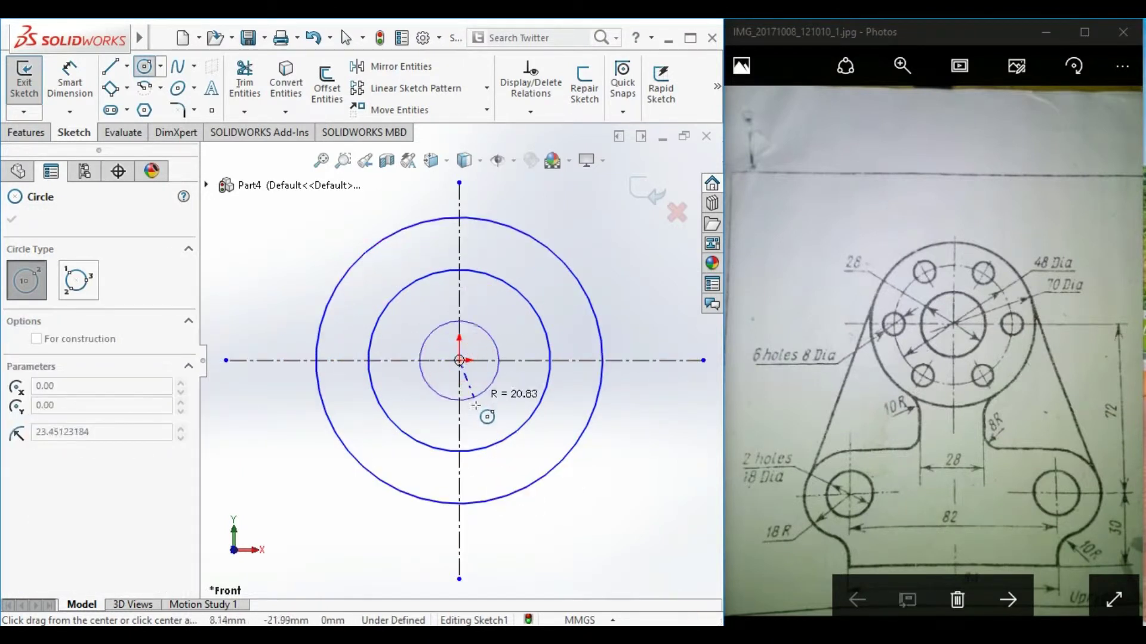
click(496, 399)
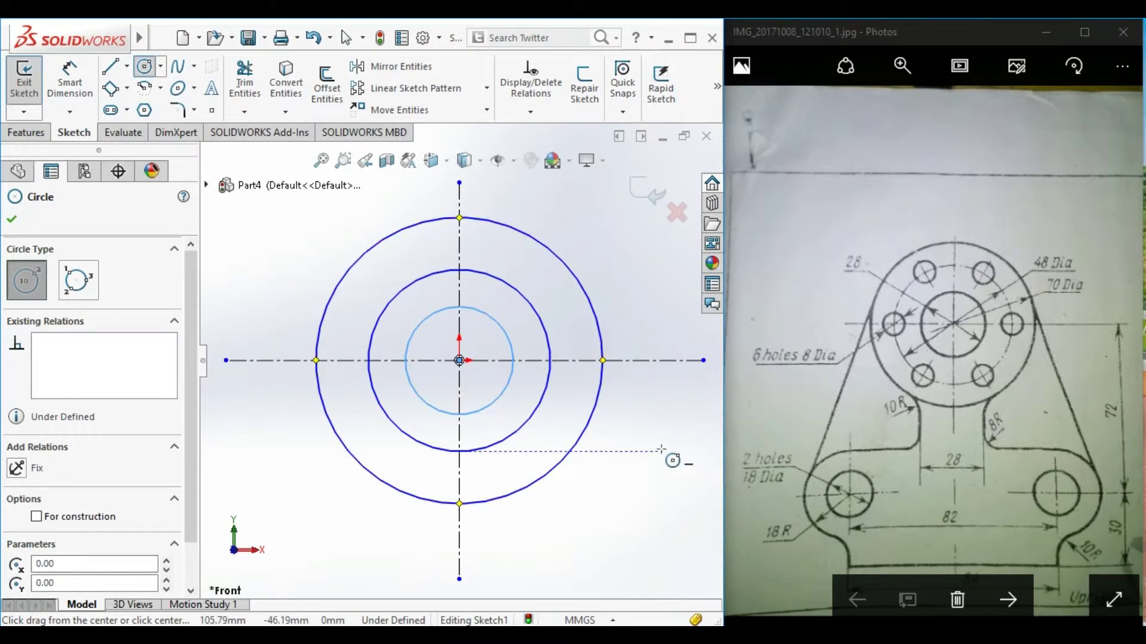
key(Escape)
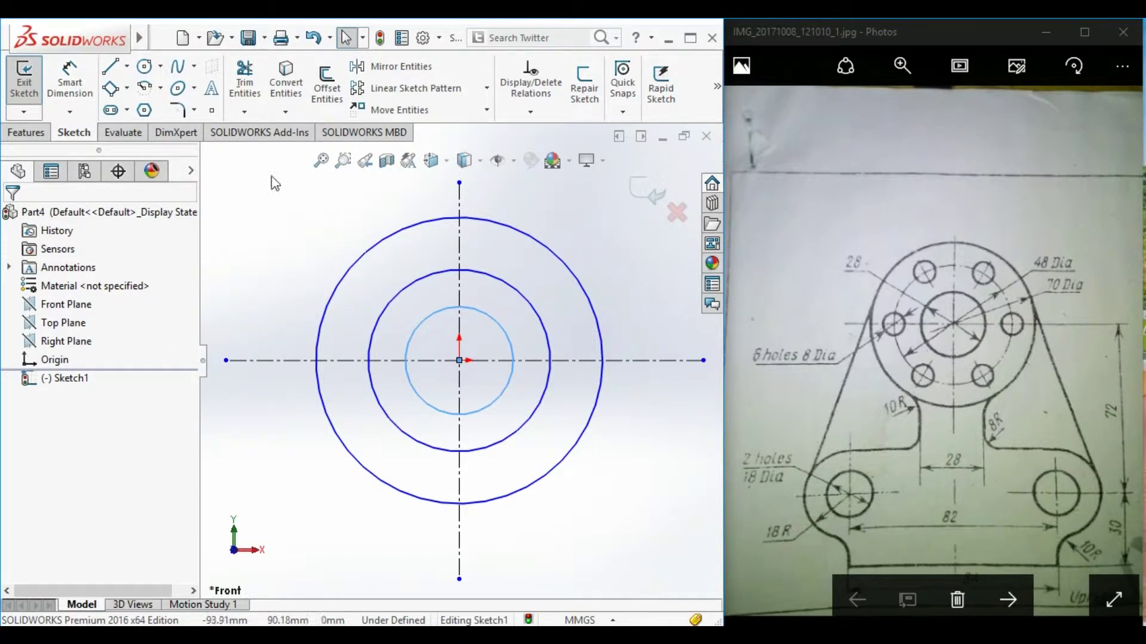
Step: Dimension the inner, middle and outer circles to diameters 28, 48 and 70
click(84, 90)
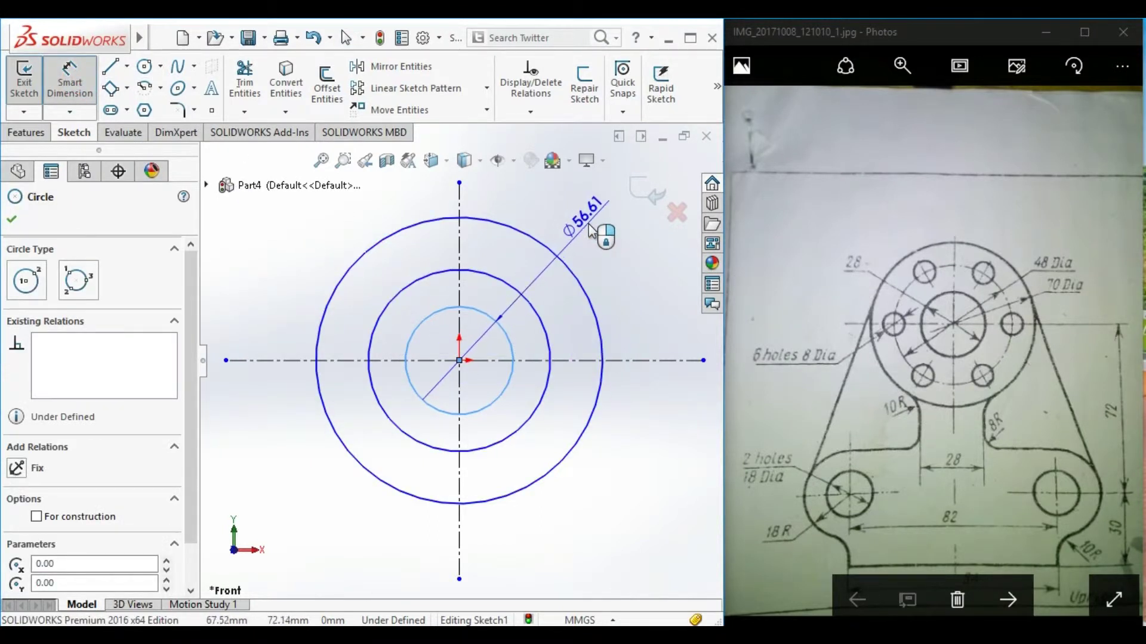
click(601, 222)
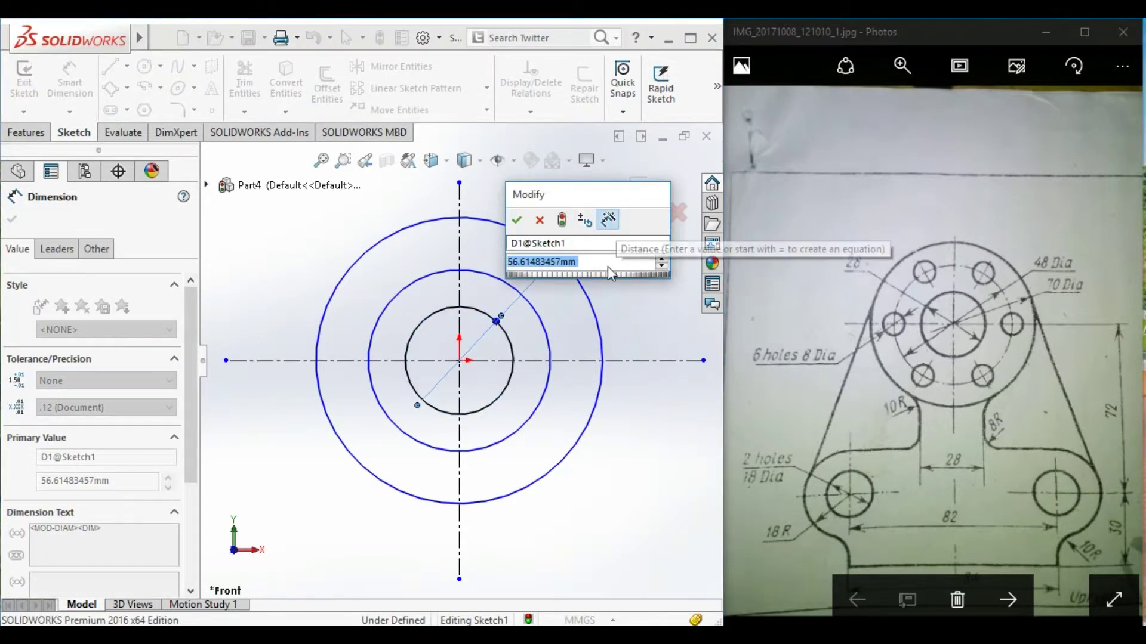
text(28)
key(Return)
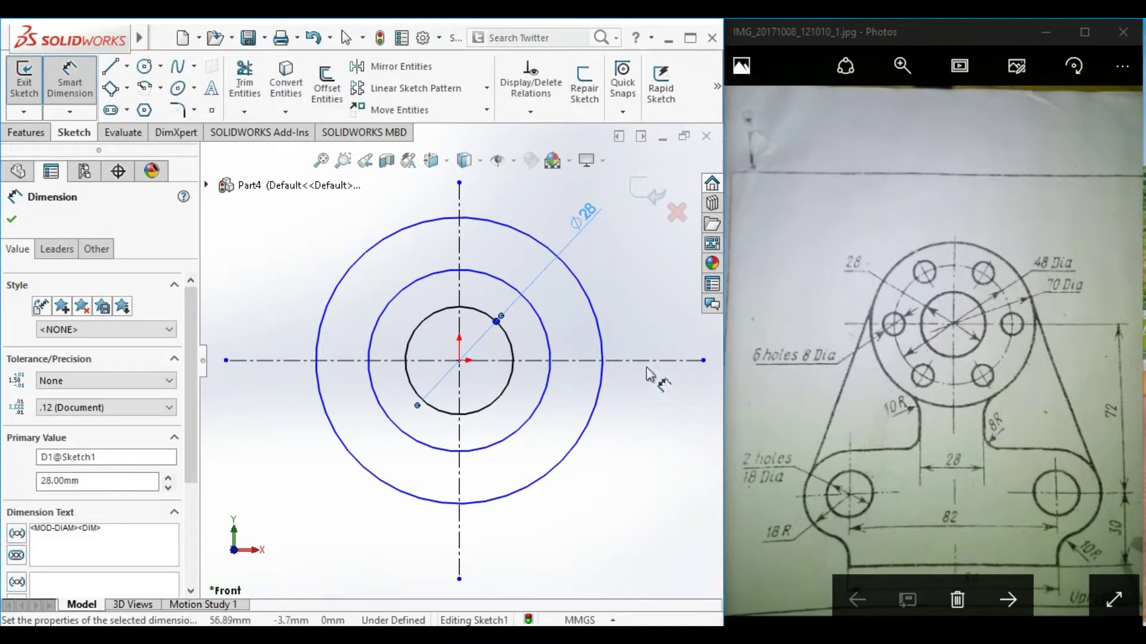
click(429, 280)
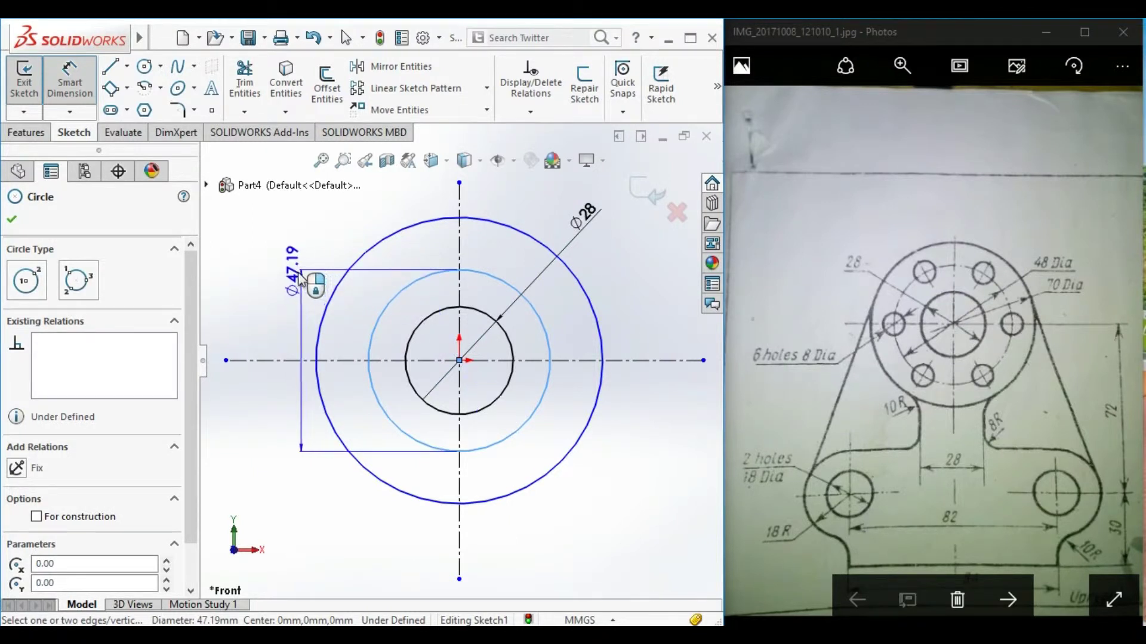
click(298, 230)
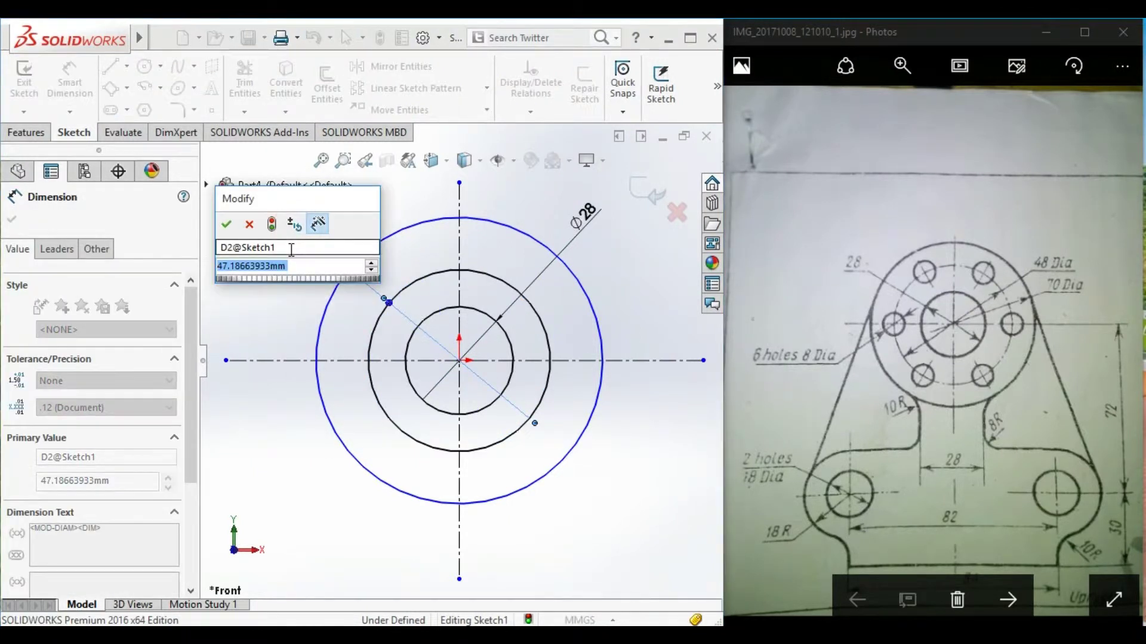
text(48)
key(Return)
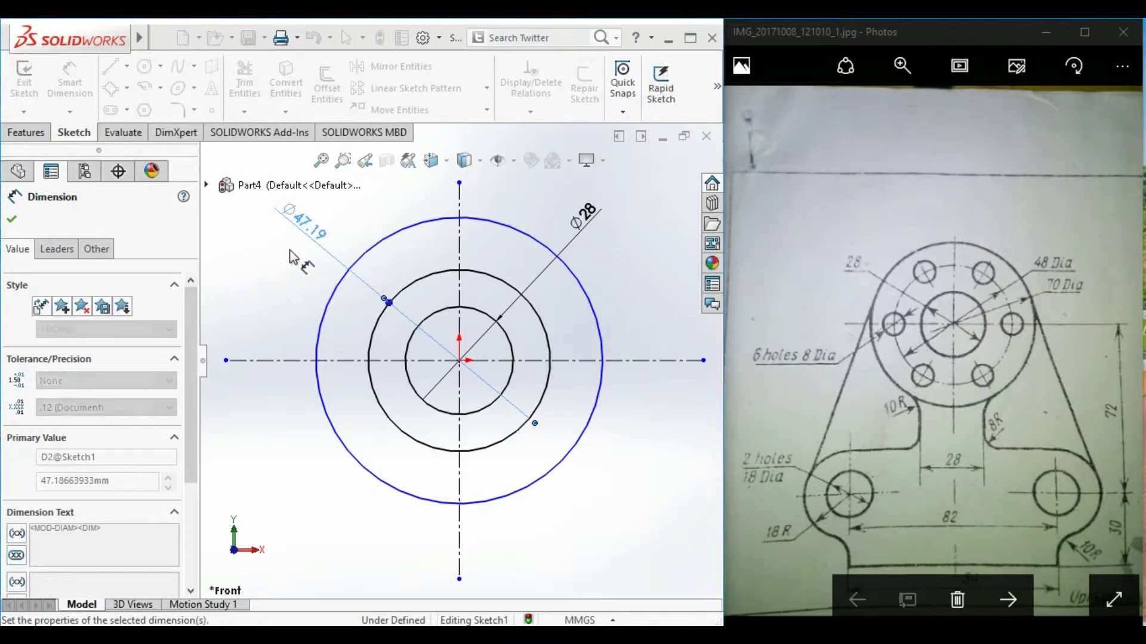
click(324, 320)
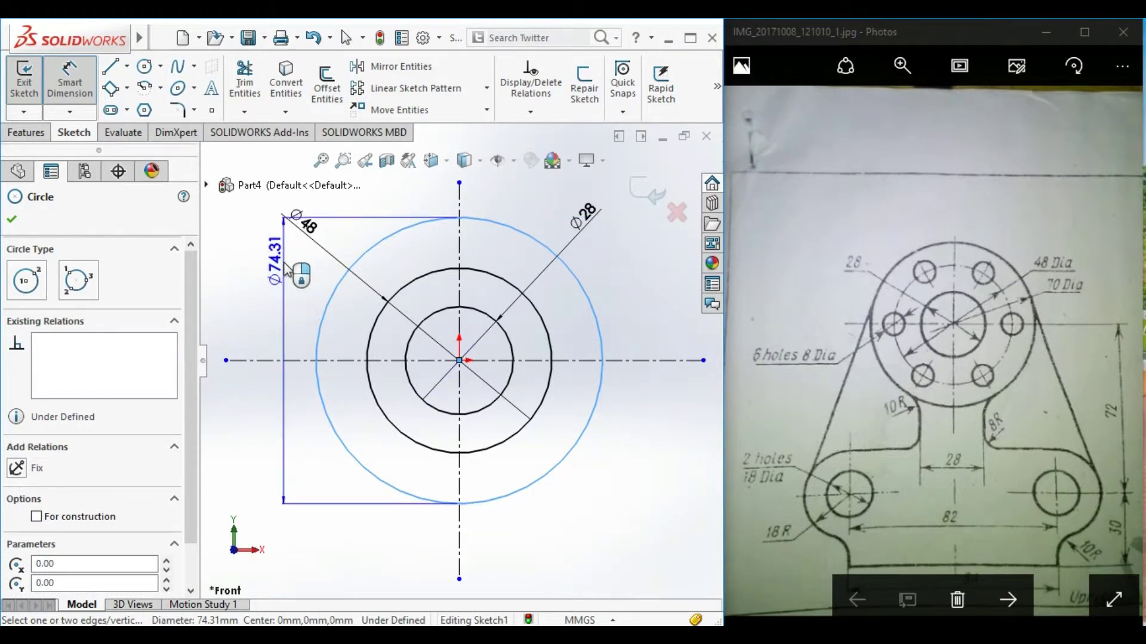
click(653, 381)
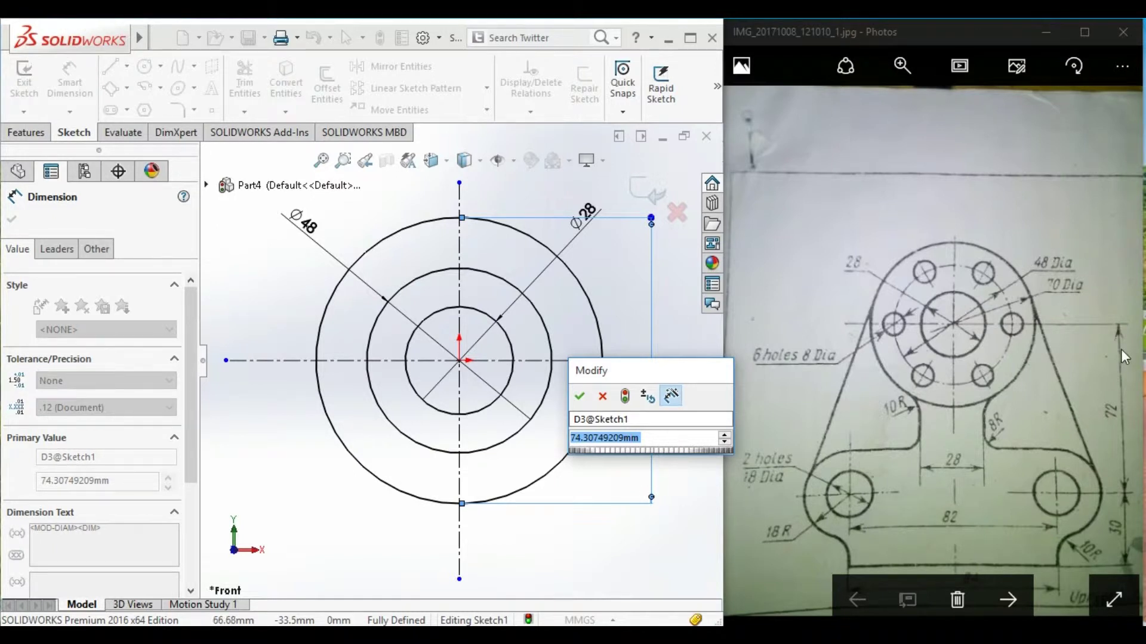
text(70)
key(Return)
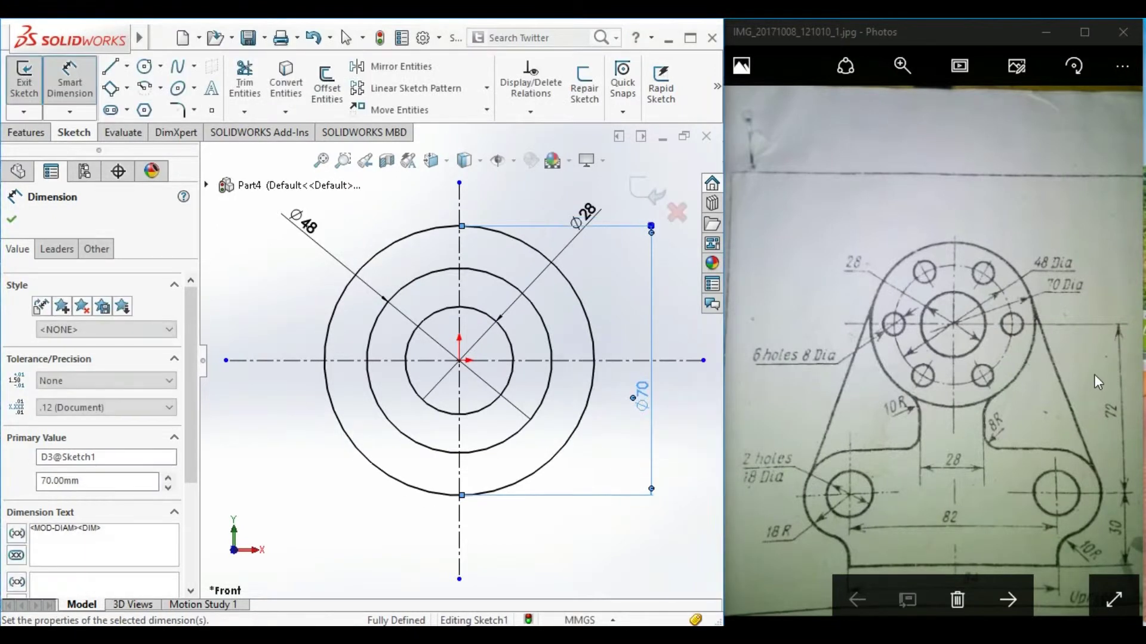
Step: Show the outer circle's 70 dimension as Ø70 and clear the selection
right_click(647, 388)
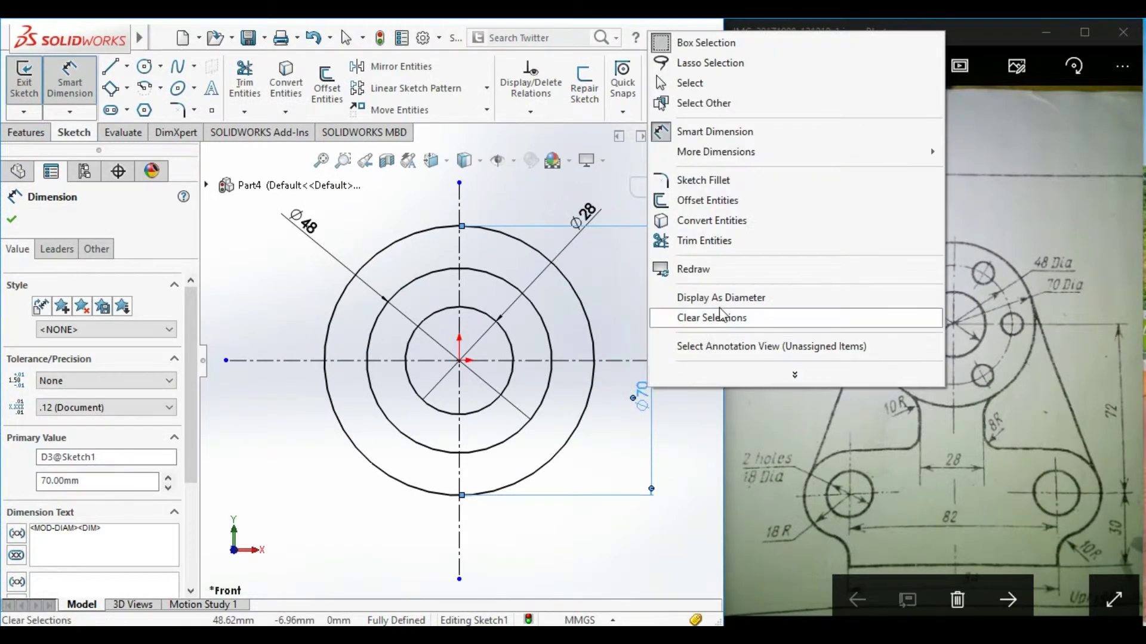
click(731, 298)
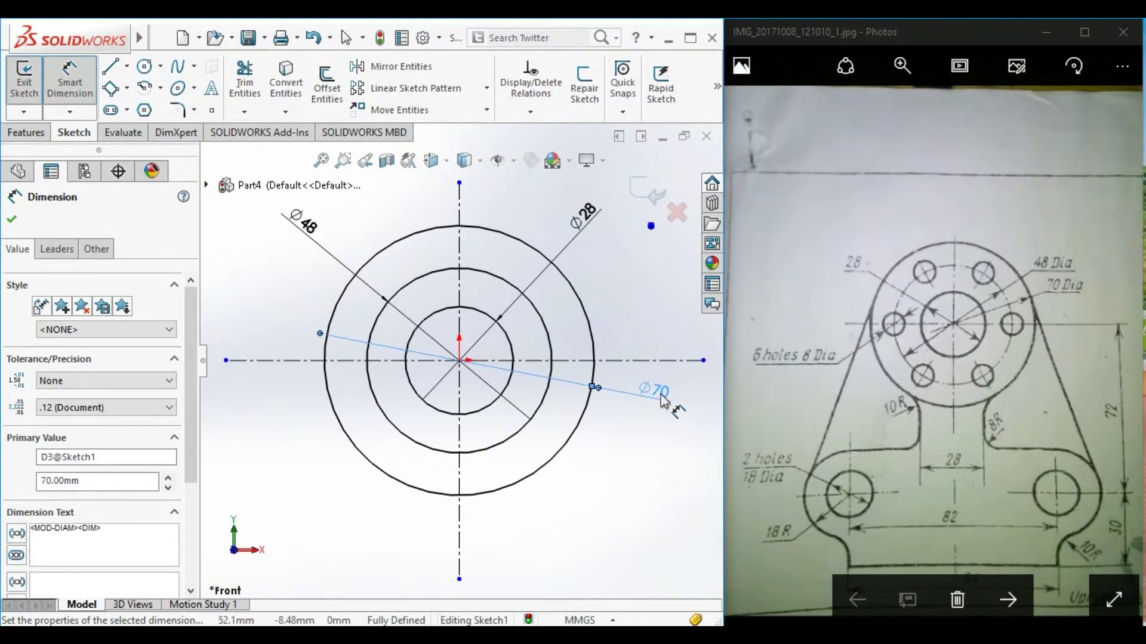
right_click(659, 393)
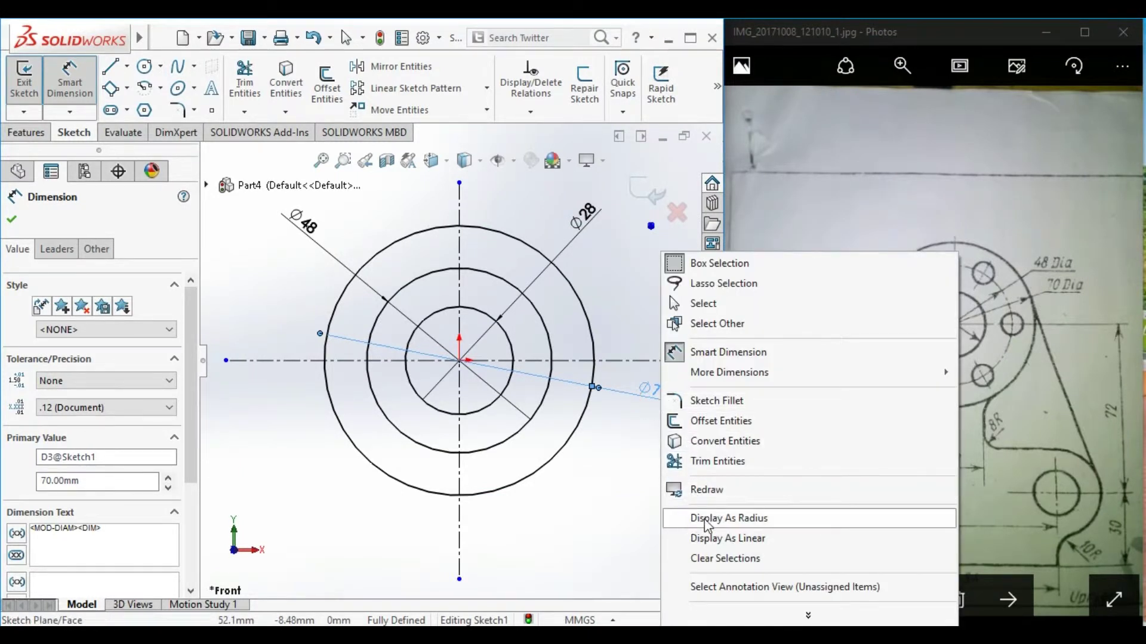
click(637, 525)
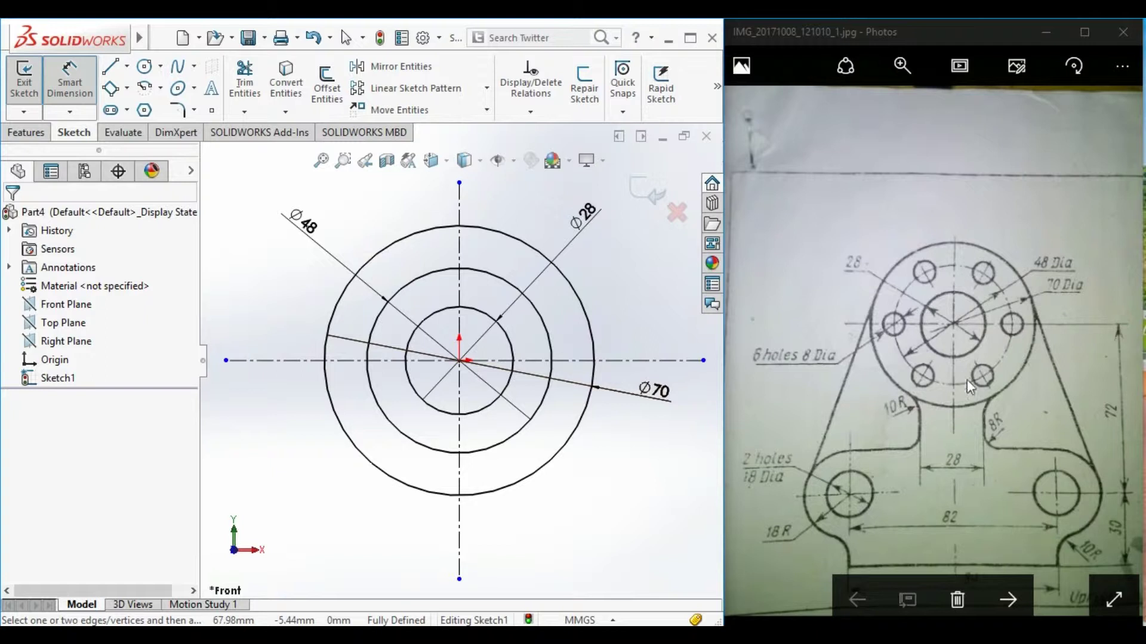
Step: Make the middle Ø48 circle a construction circle, then select the outer Ø70 circle
click(498, 283)
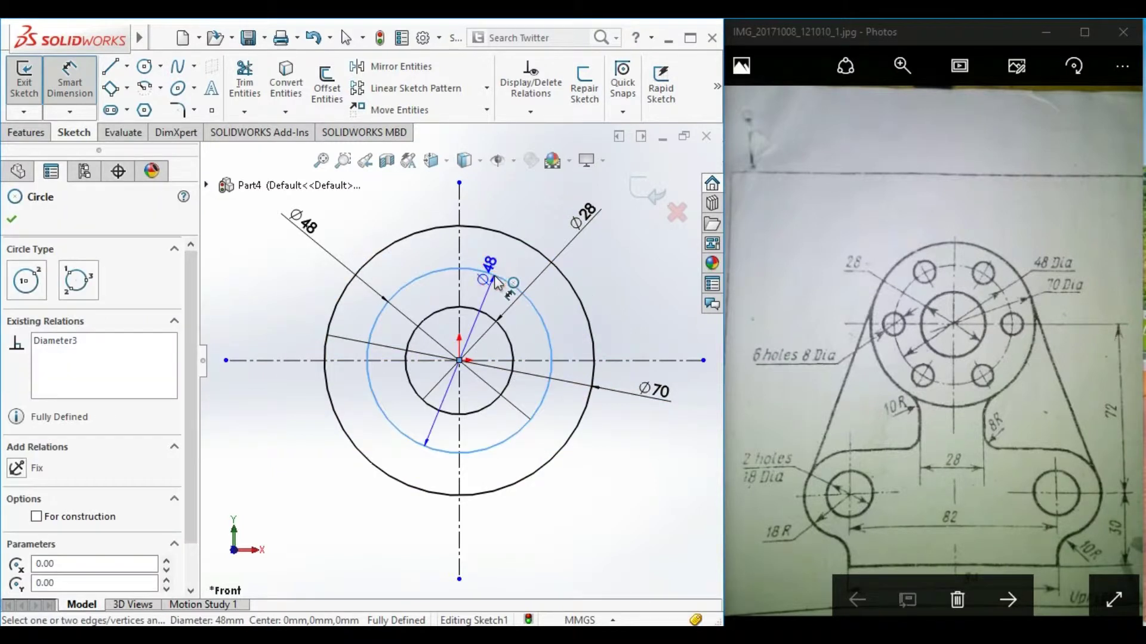
key(Escape)
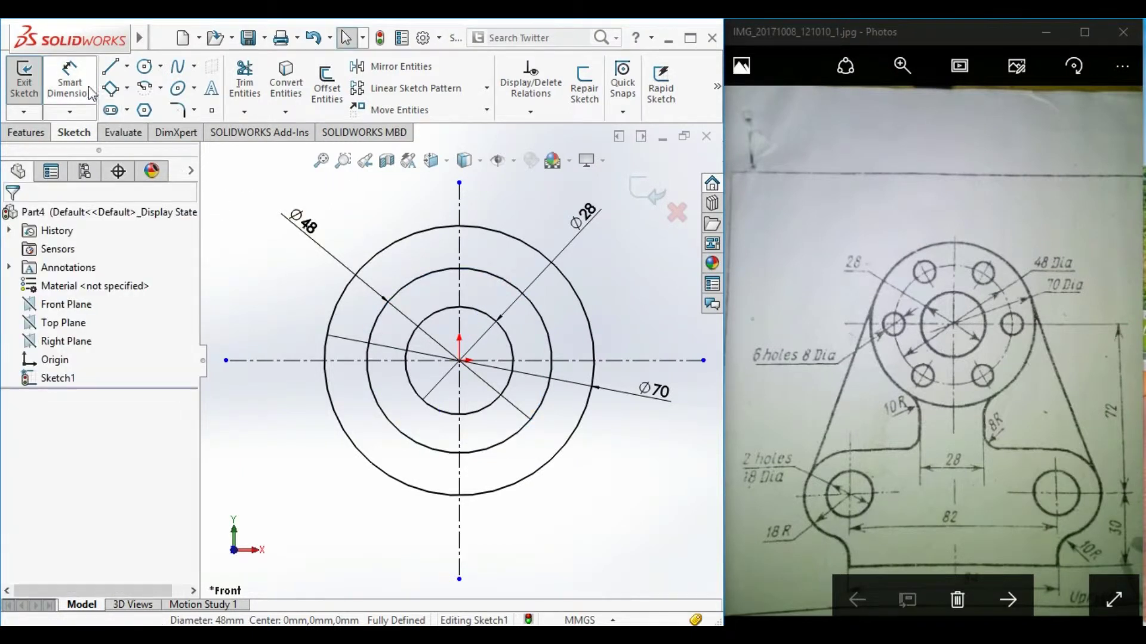
click(418, 275)
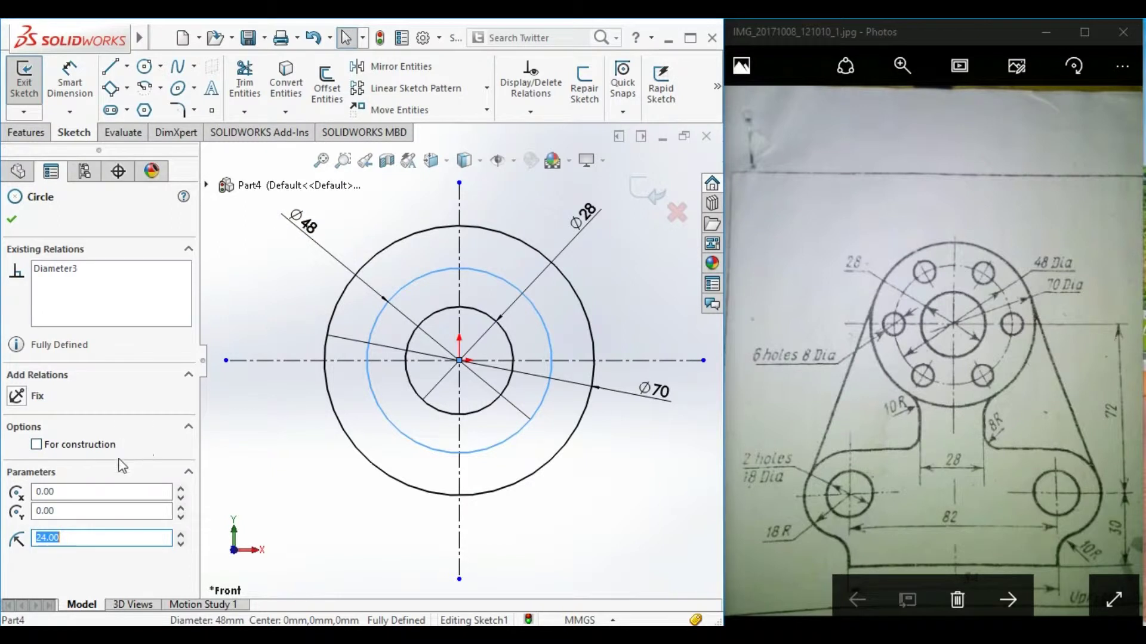
click(36, 445)
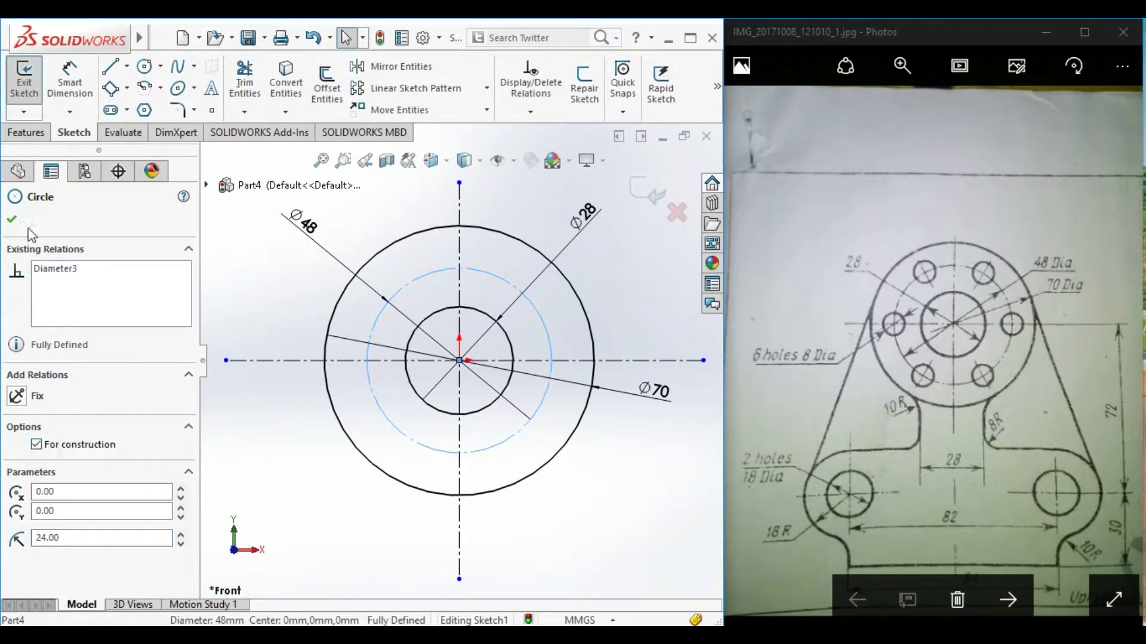
click(12, 220)
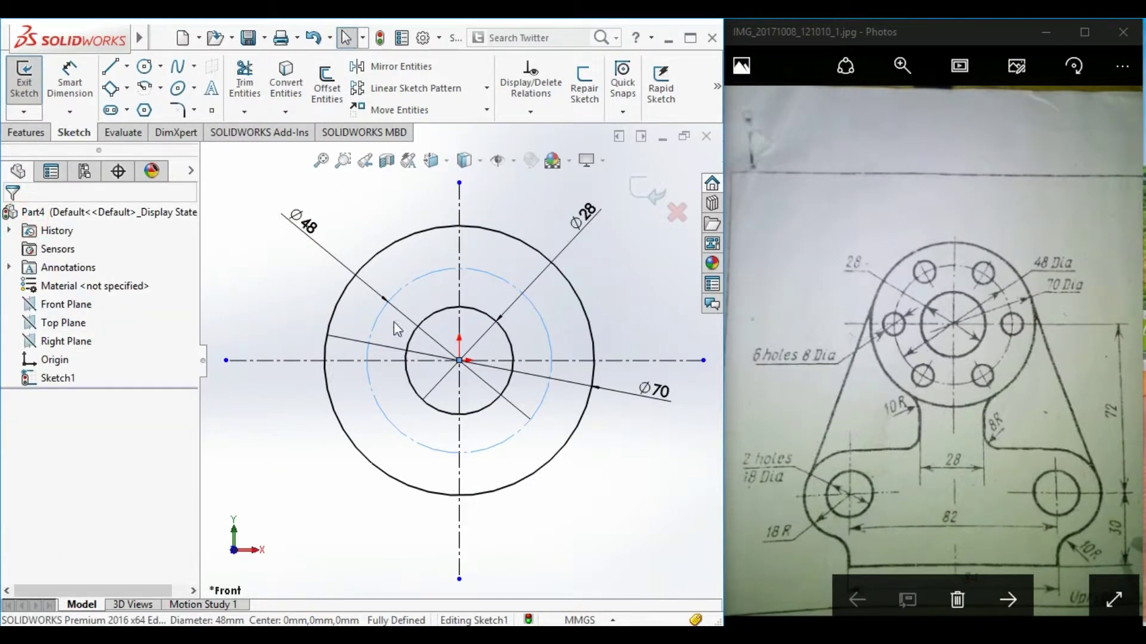
click(631, 313)
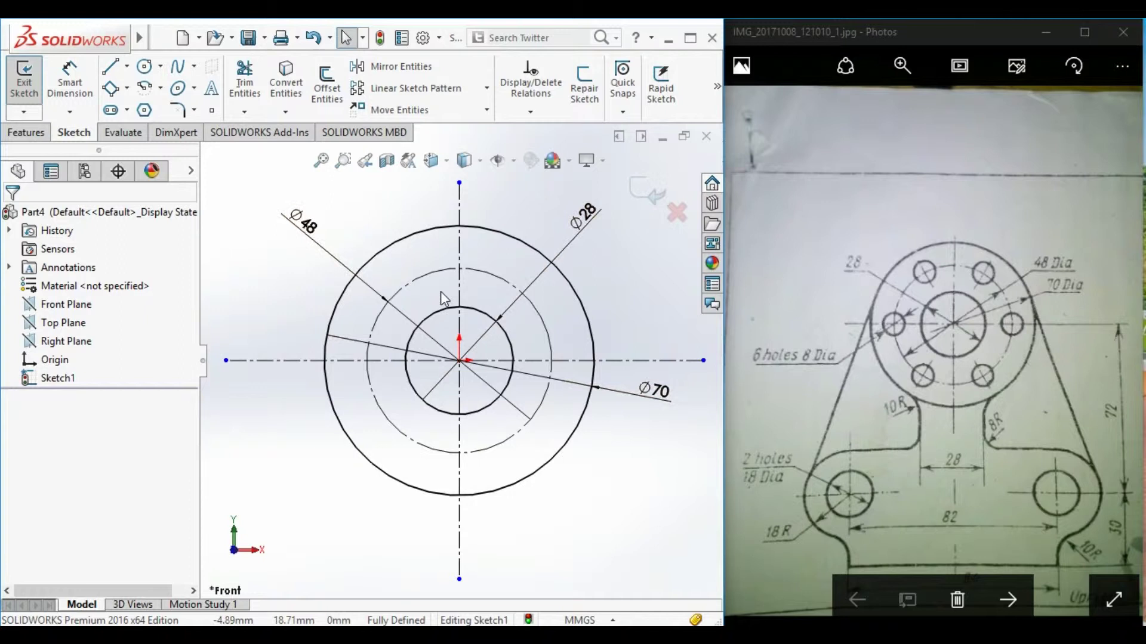
click(491, 239)
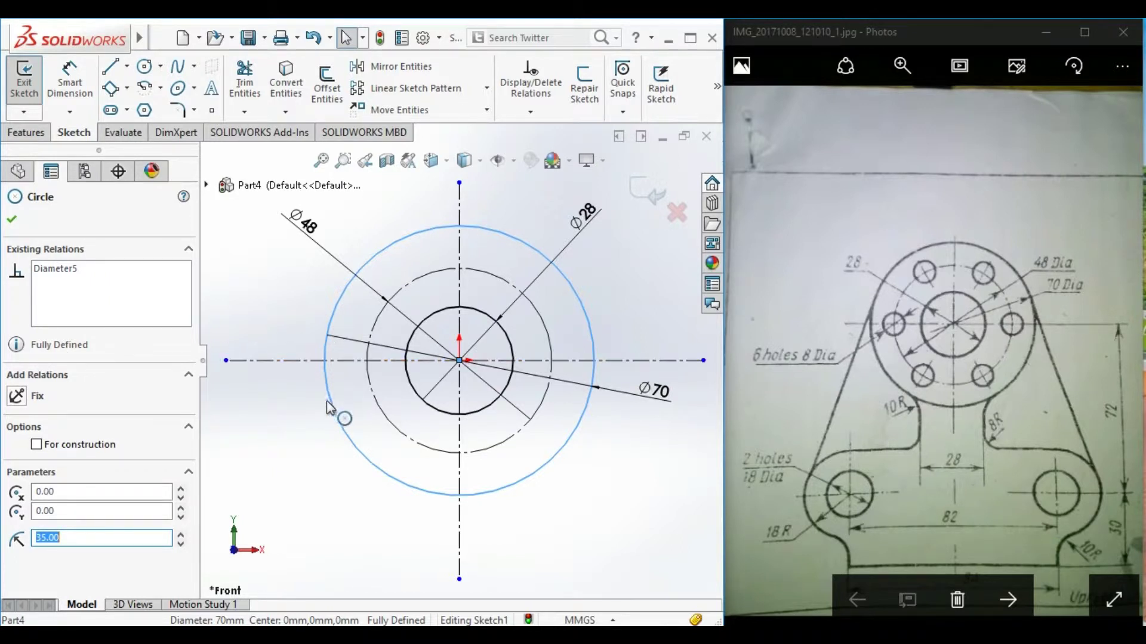
Step: Close the Ø70 circle's properties with OK and deselect everything
click(16, 226)
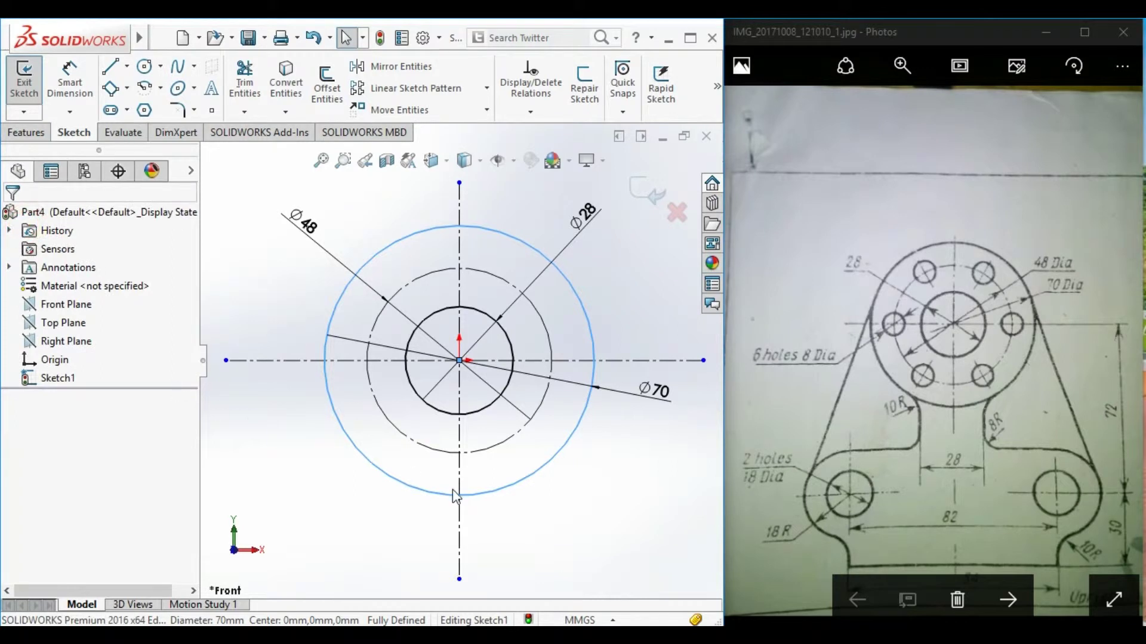
click(503, 516)
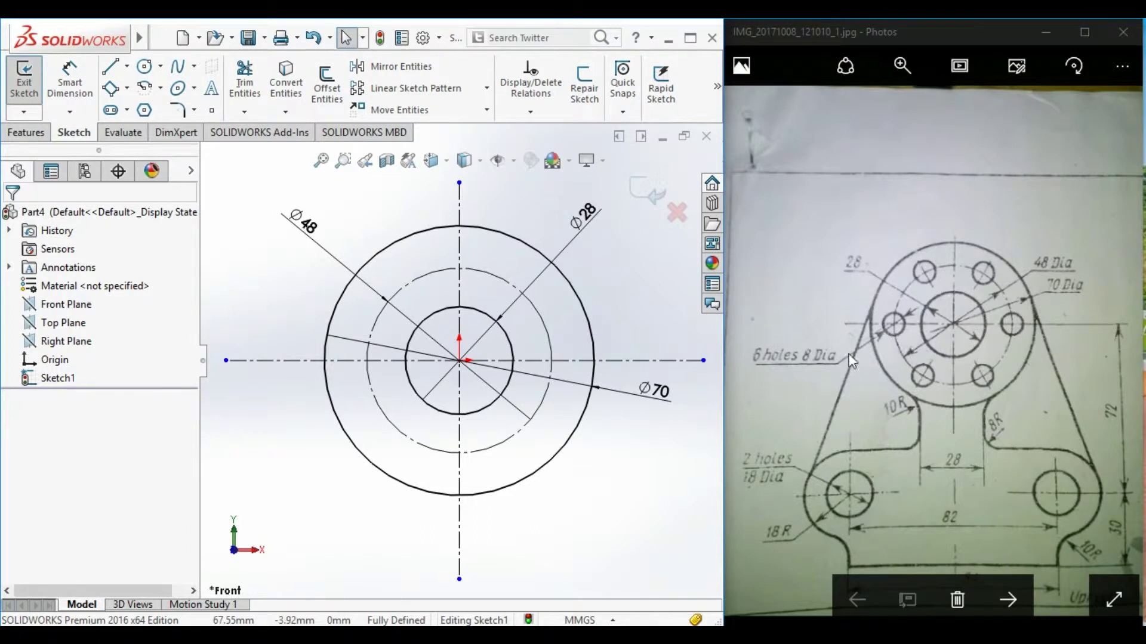
Step: Draw a small circle on the left of the Ø48 construction circle and dimension it Ø8
click(144, 66)
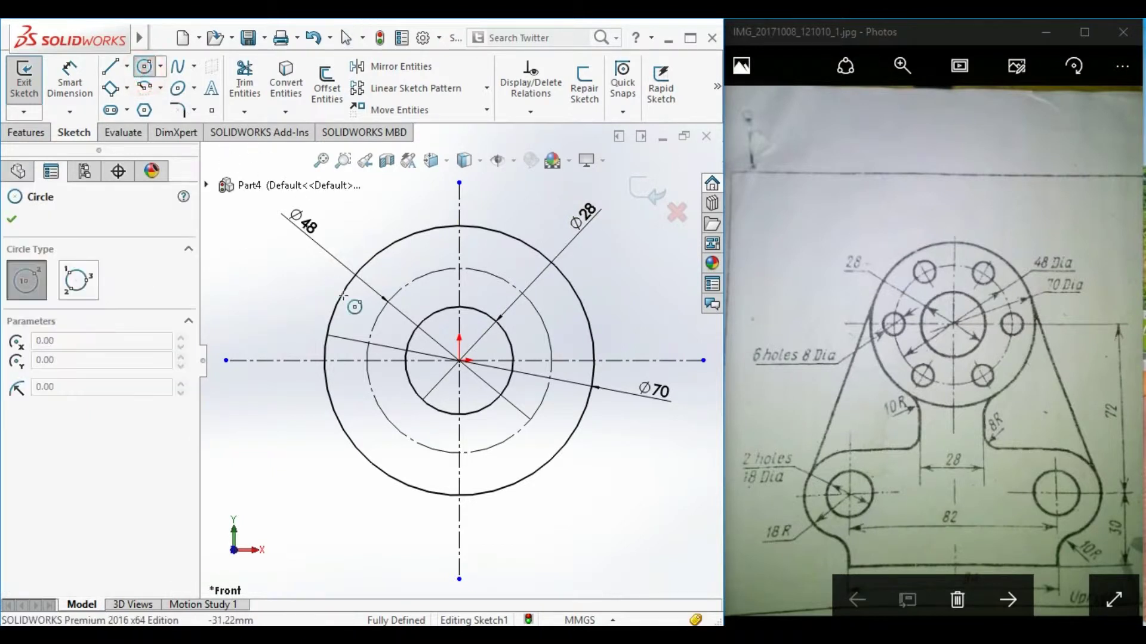
click(367, 360)
click(388, 371)
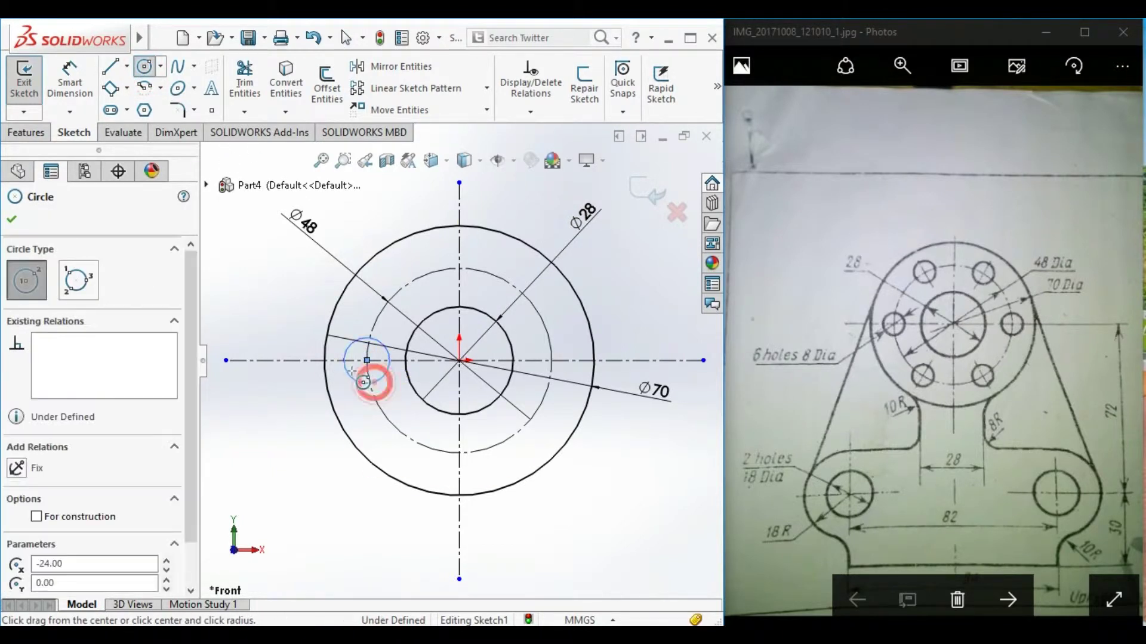
click(72, 99)
click(351, 375)
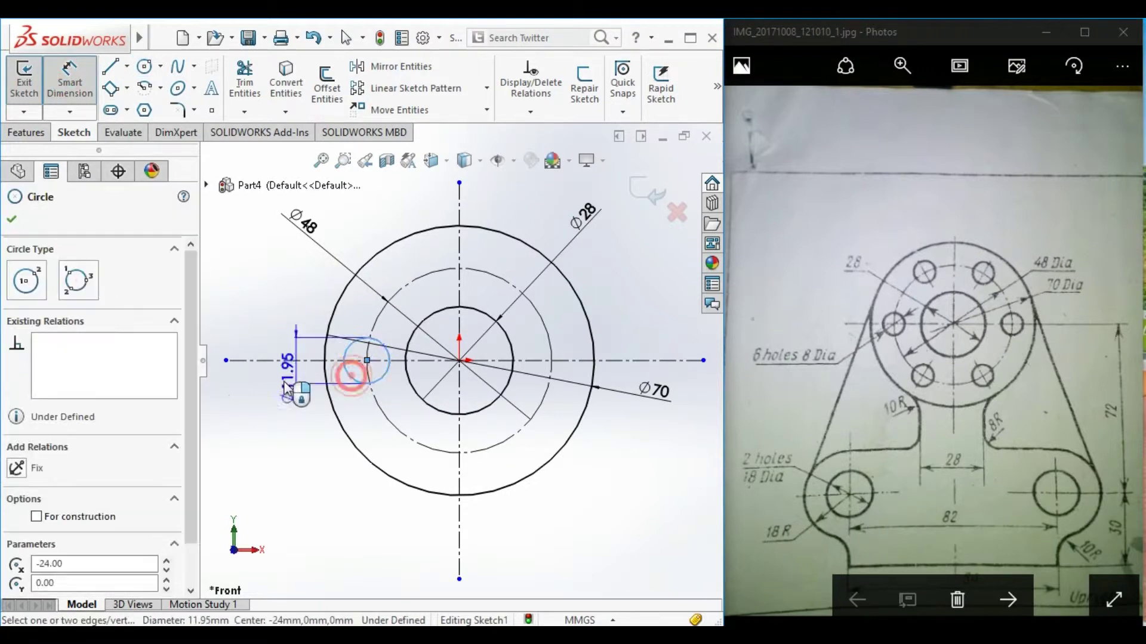
click(266, 389)
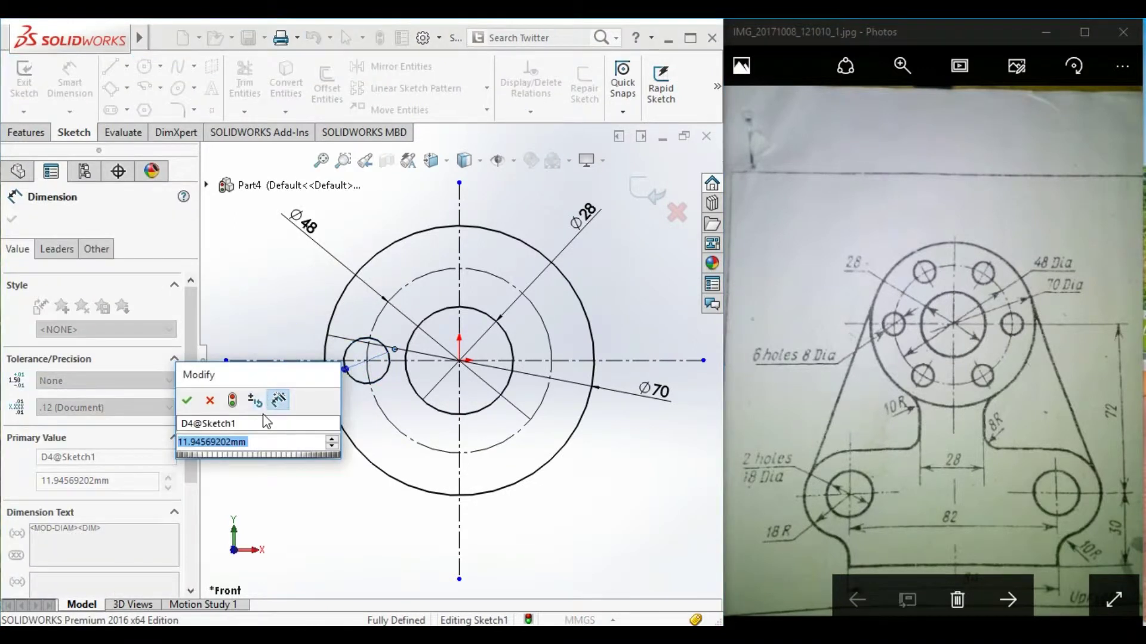
text(8)
key(Return)
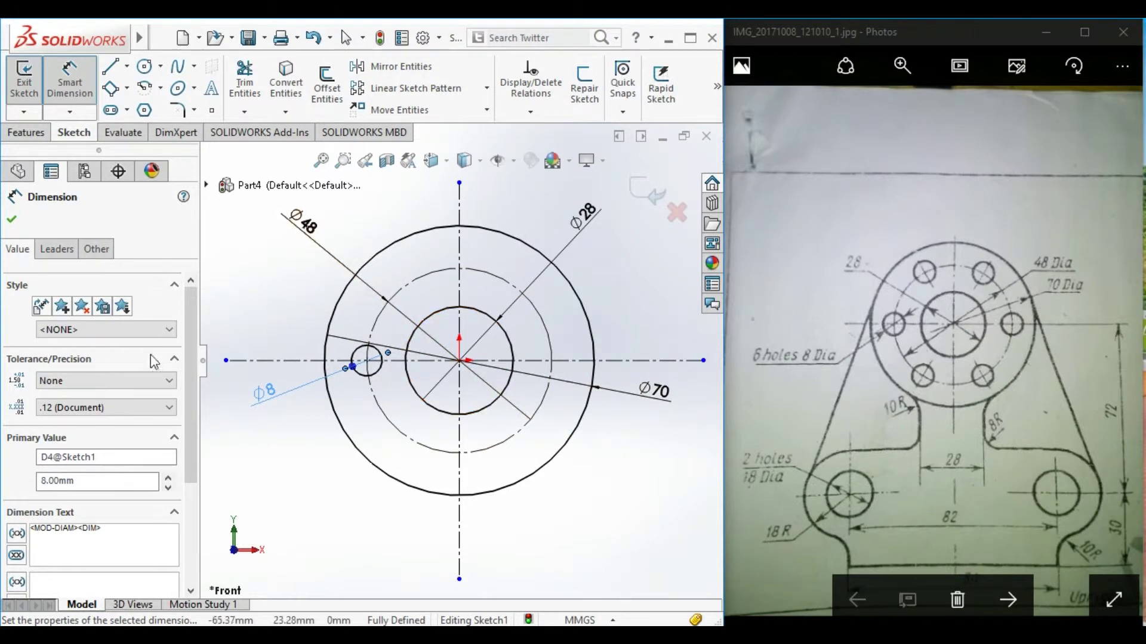
click(12, 222)
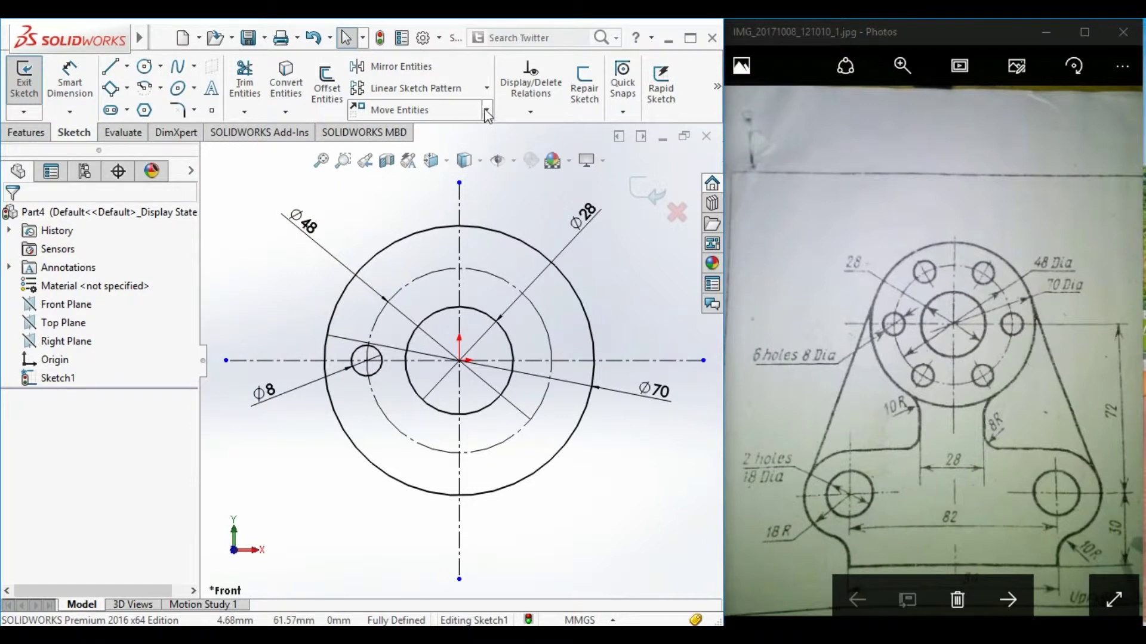
Step: Circular-pattern the Ø8 circle into 6 equally spaced instances over 360°
click(487, 88)
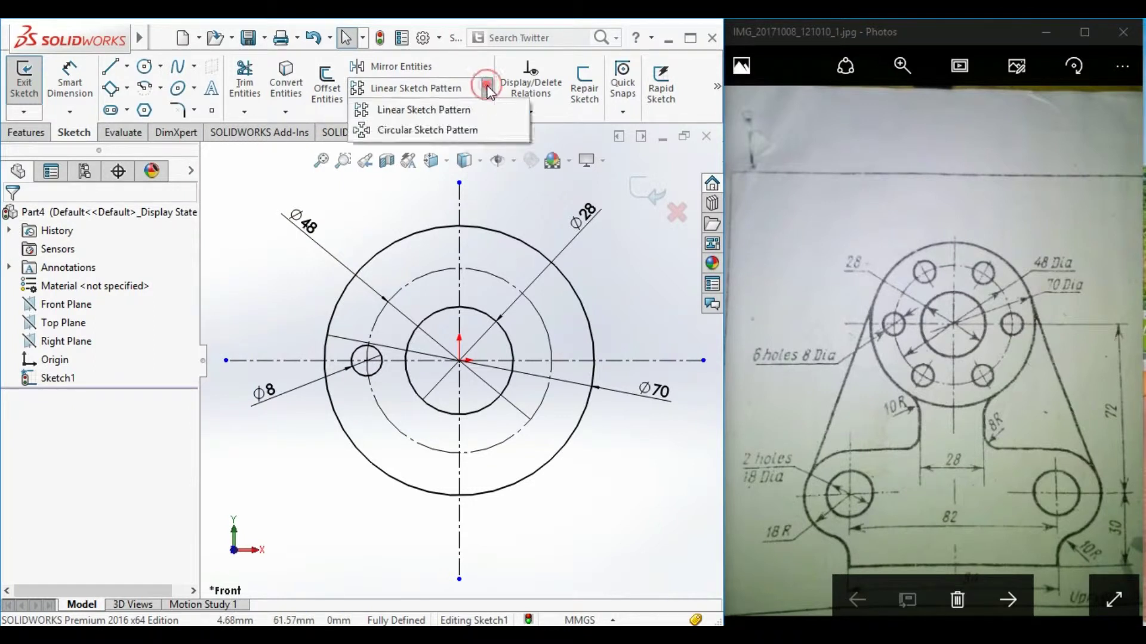
click(471, 130)
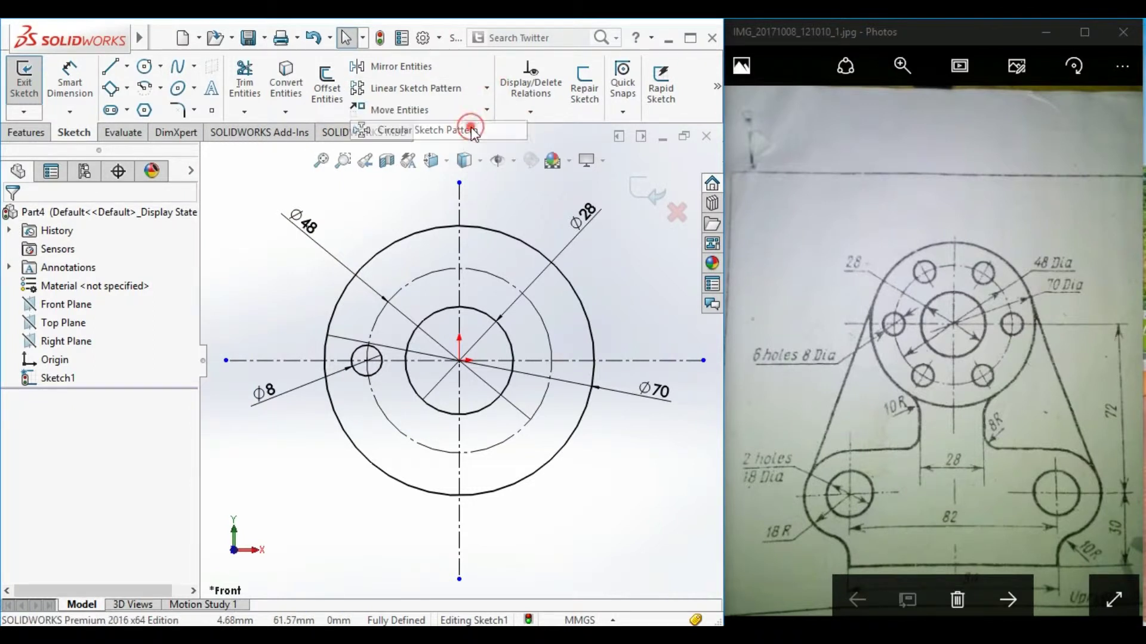
click(357, 356)
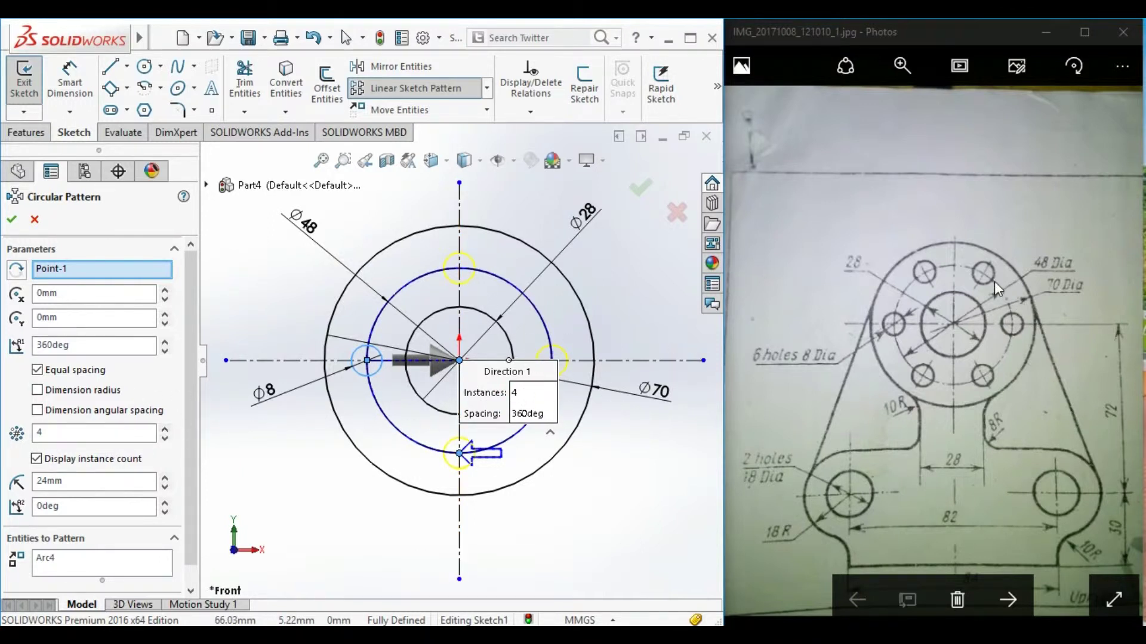
click(167, 429)
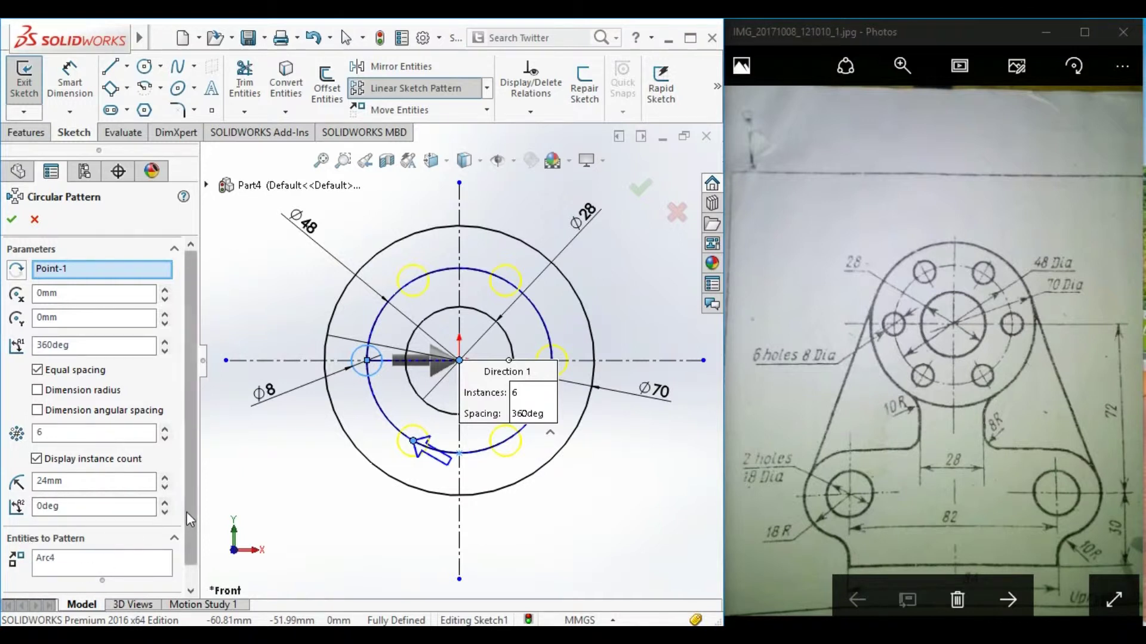
click(164, 478)
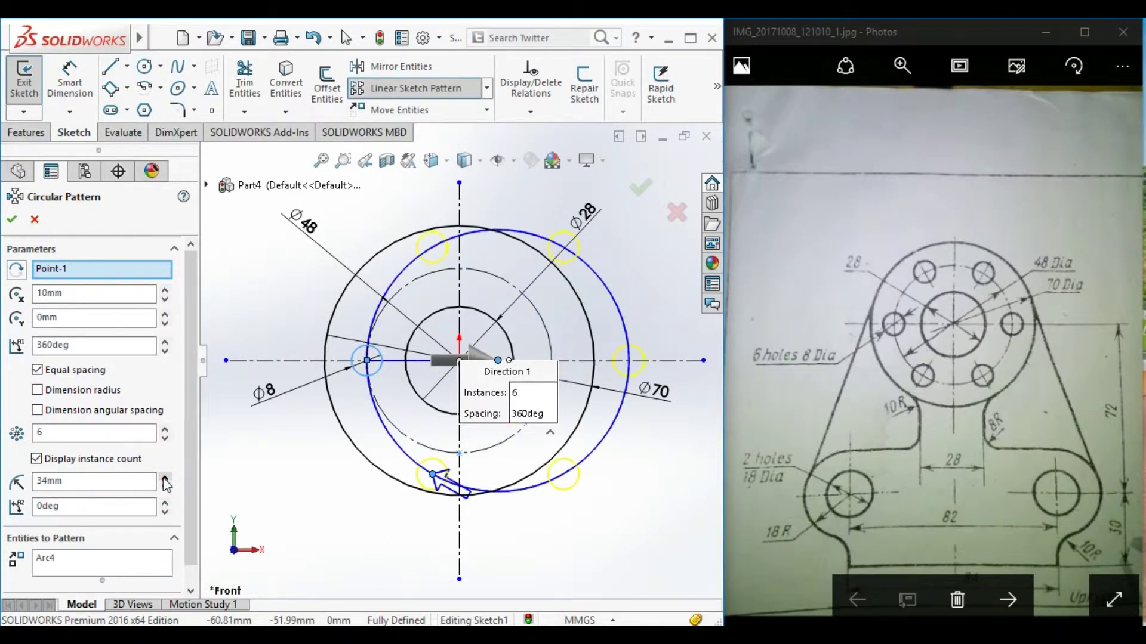
click(165, 477)
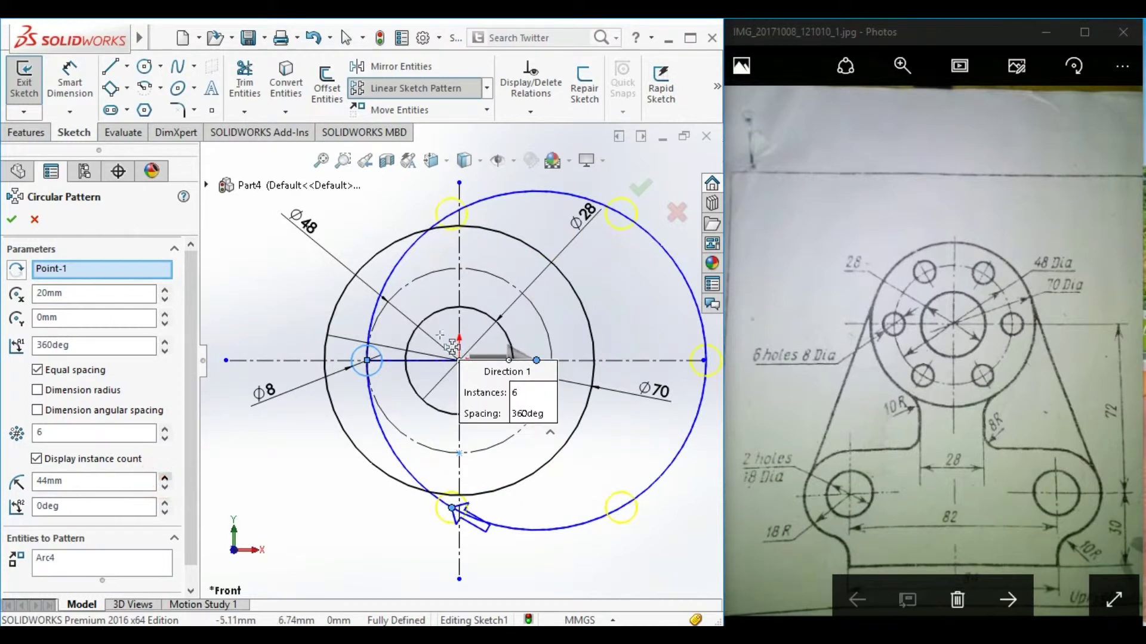
click(165, 488)
click(165, 488)
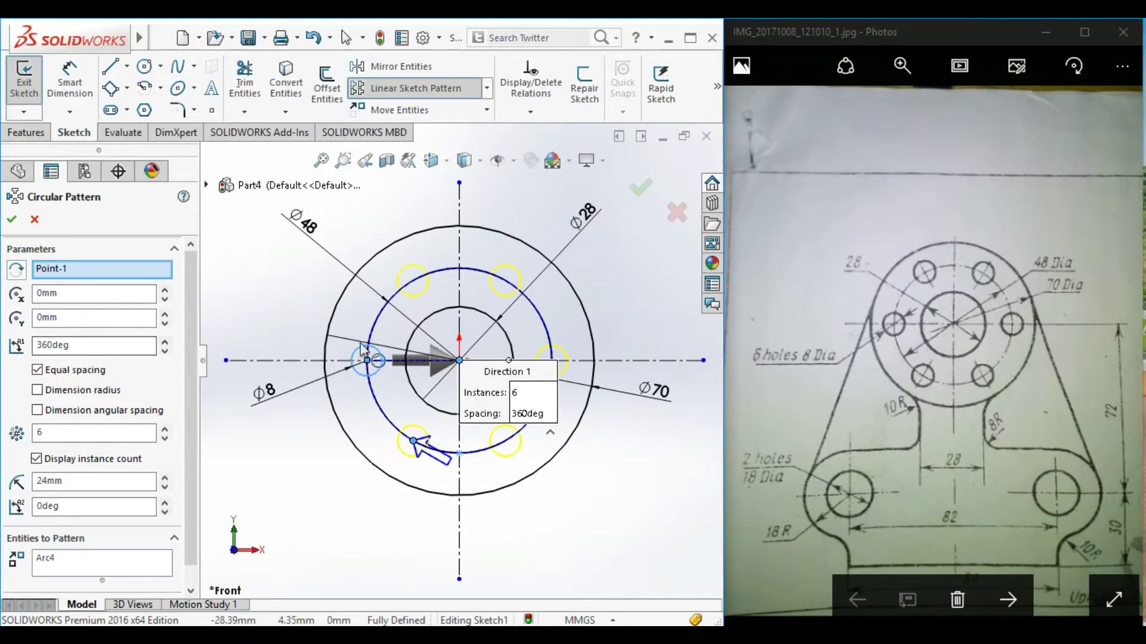
click(11, 220)
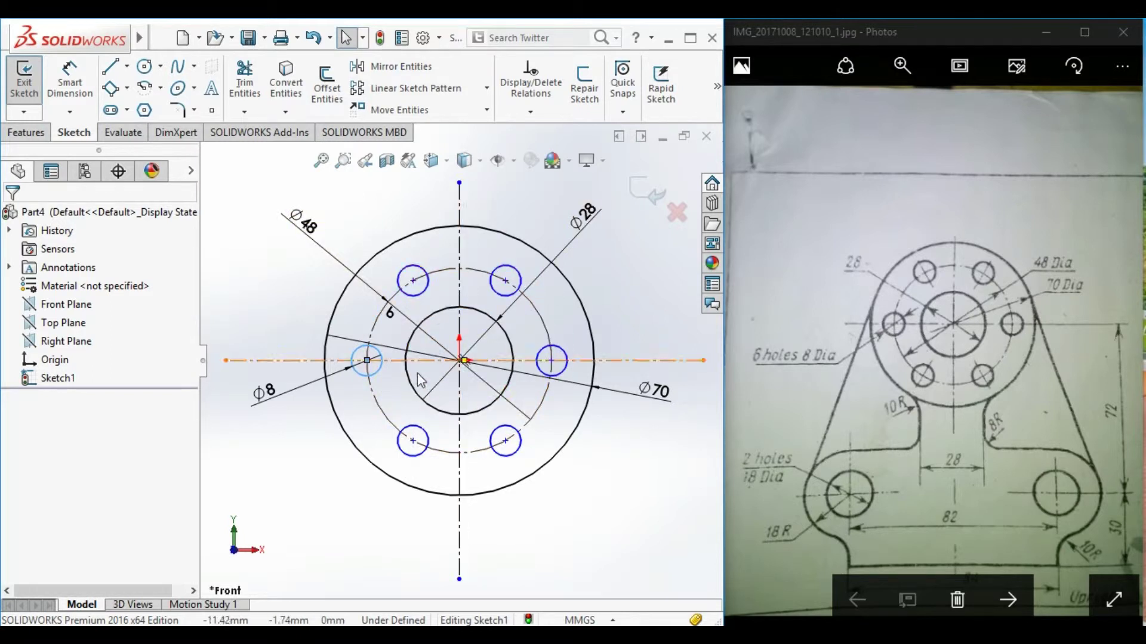
Step: Dimension the upper-left hole centre 12 mm from the vertical centerline
click(559, 486)
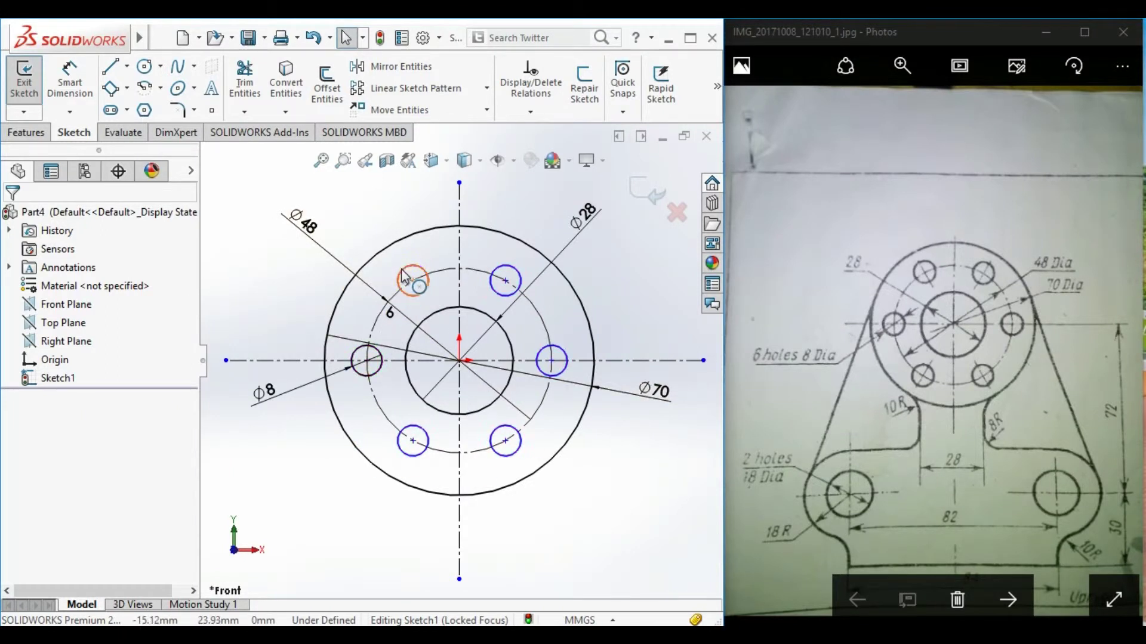
click(70, 78)
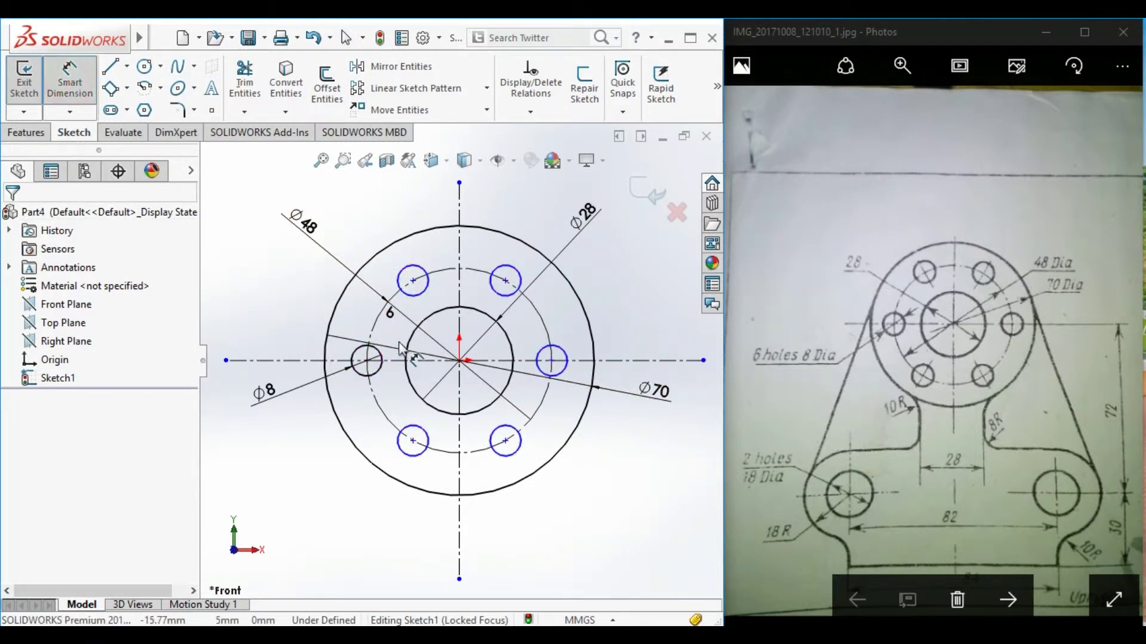
click(414, 282)
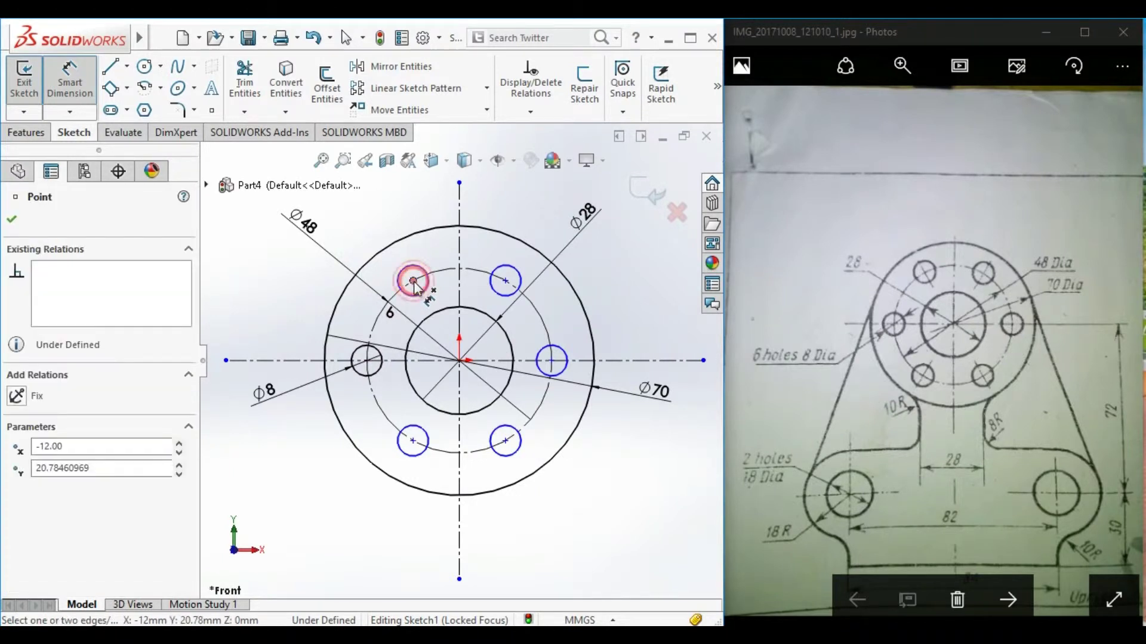
click(459, 266)
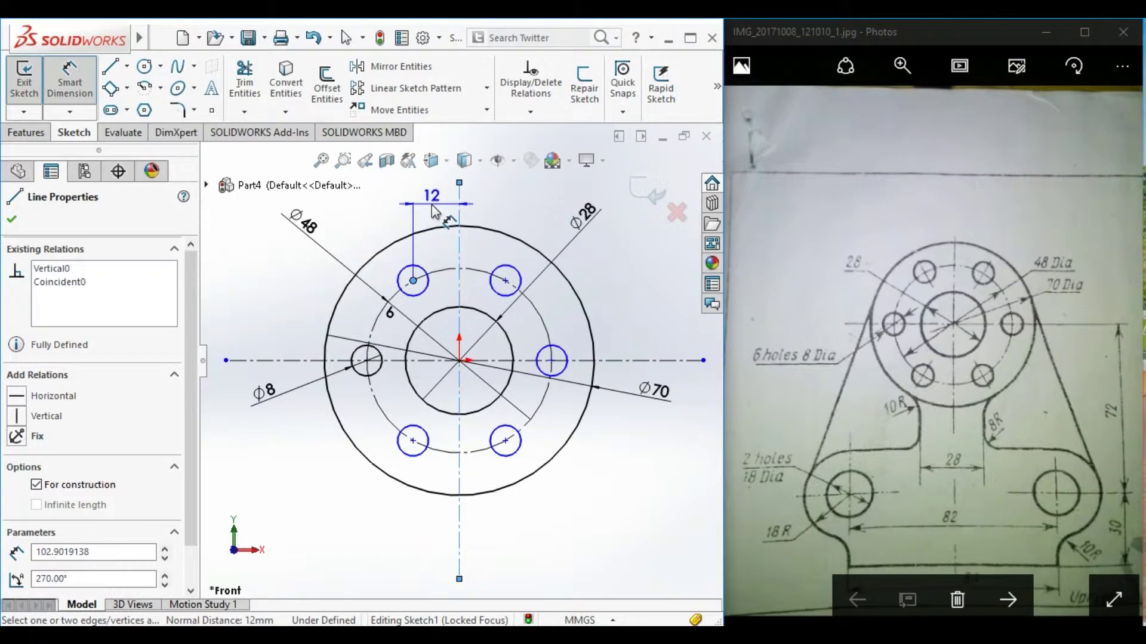
click(436, 203)
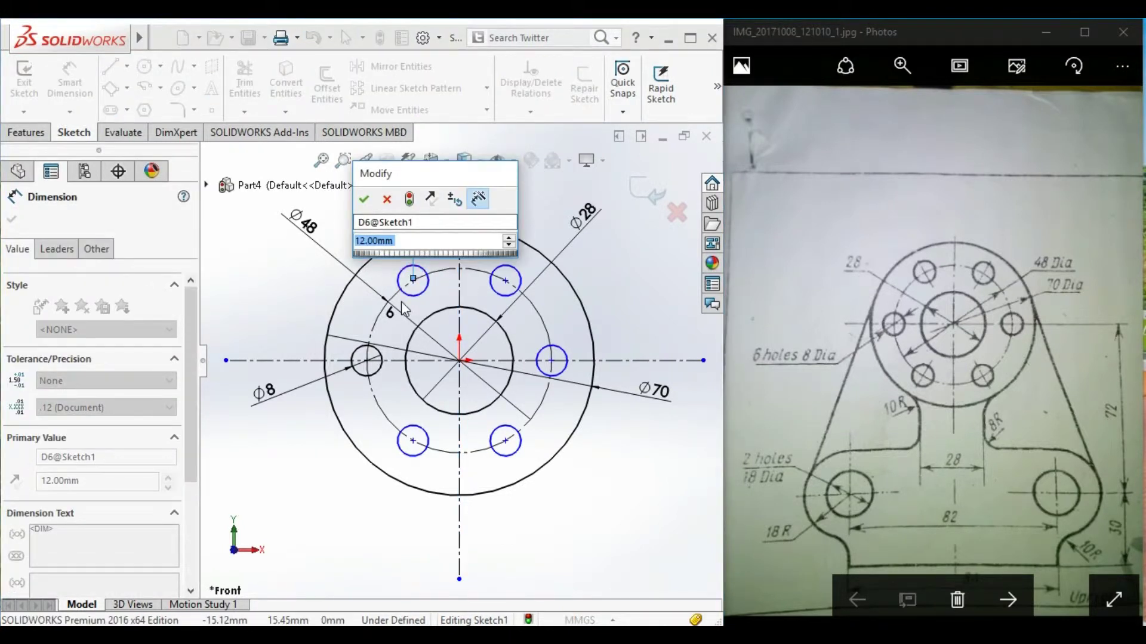
key(Return)
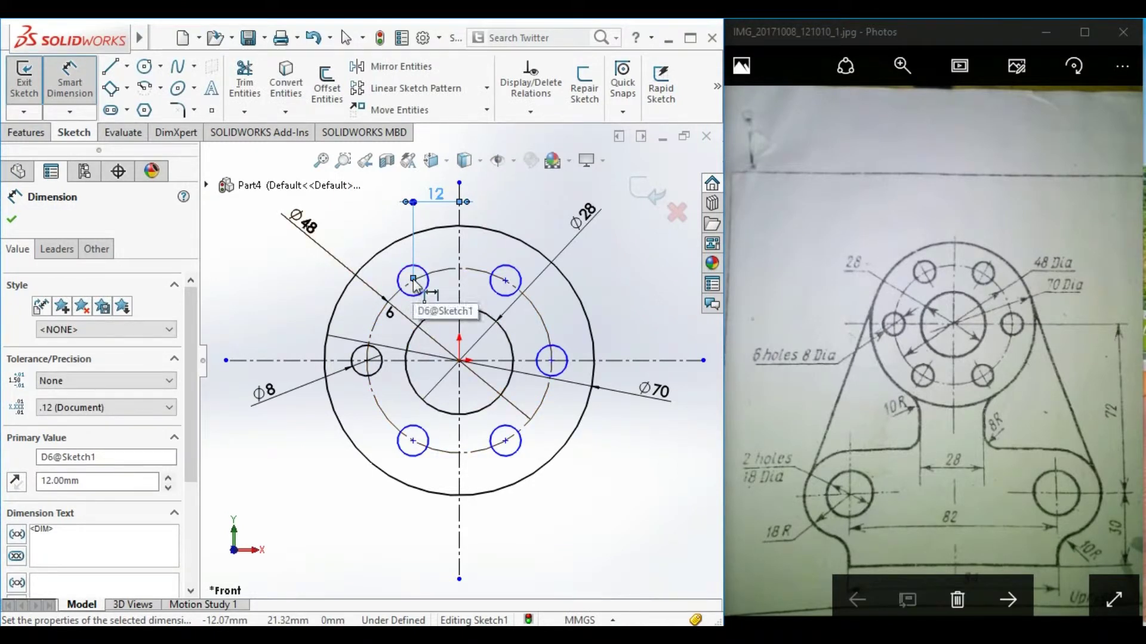
click(413, 279)
click(315, 365)
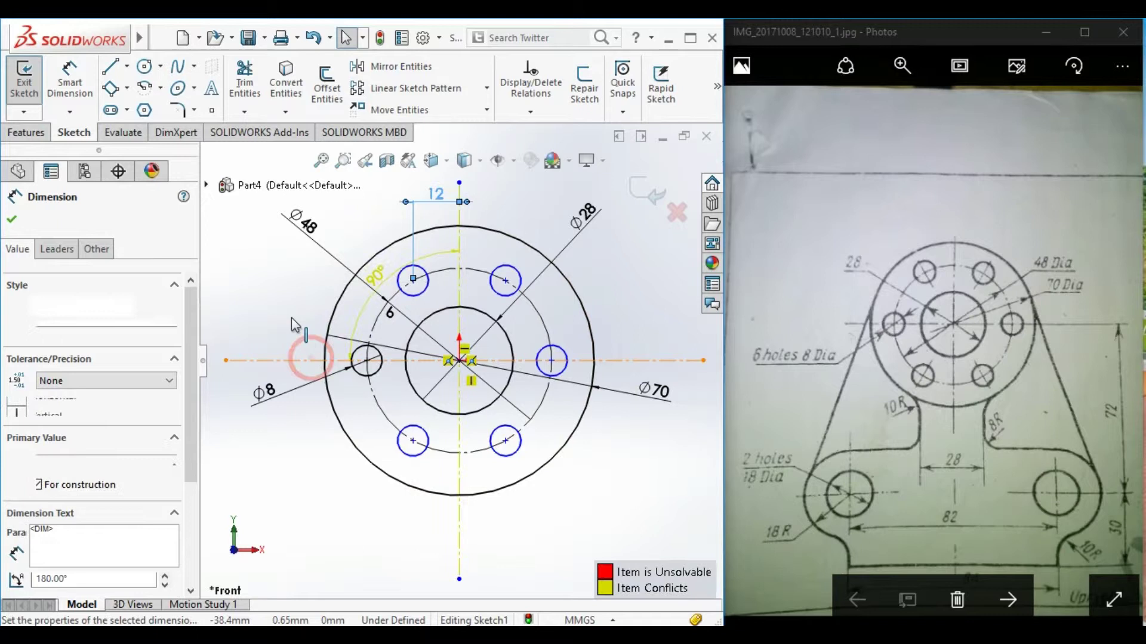
key(Escape)
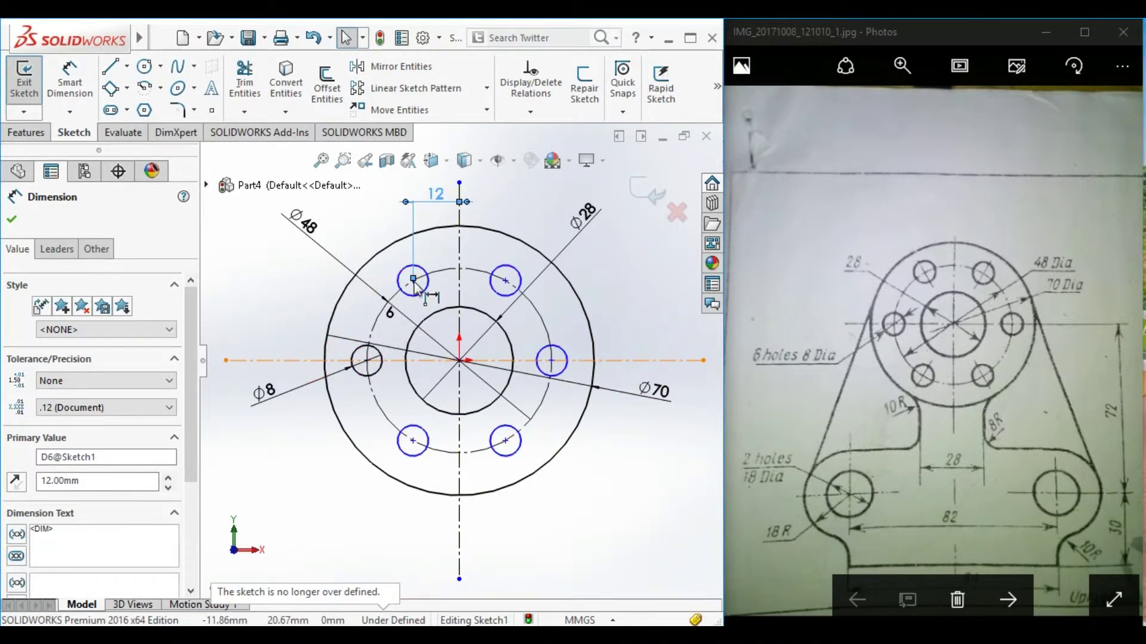
click(413, 279)
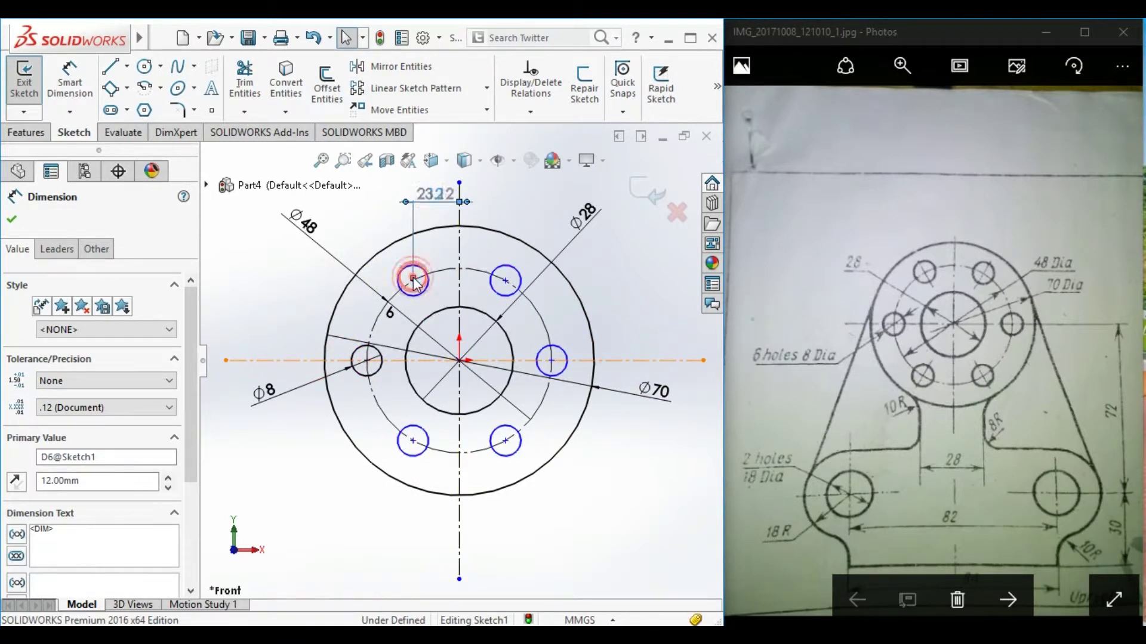
click(400, 362)
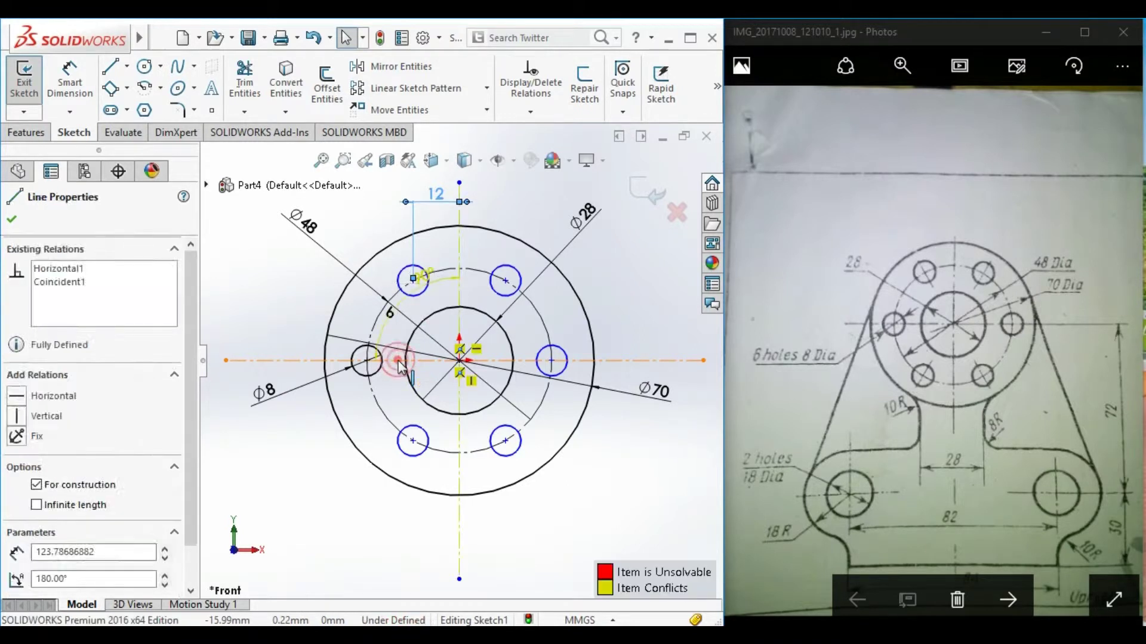
key(Escape)
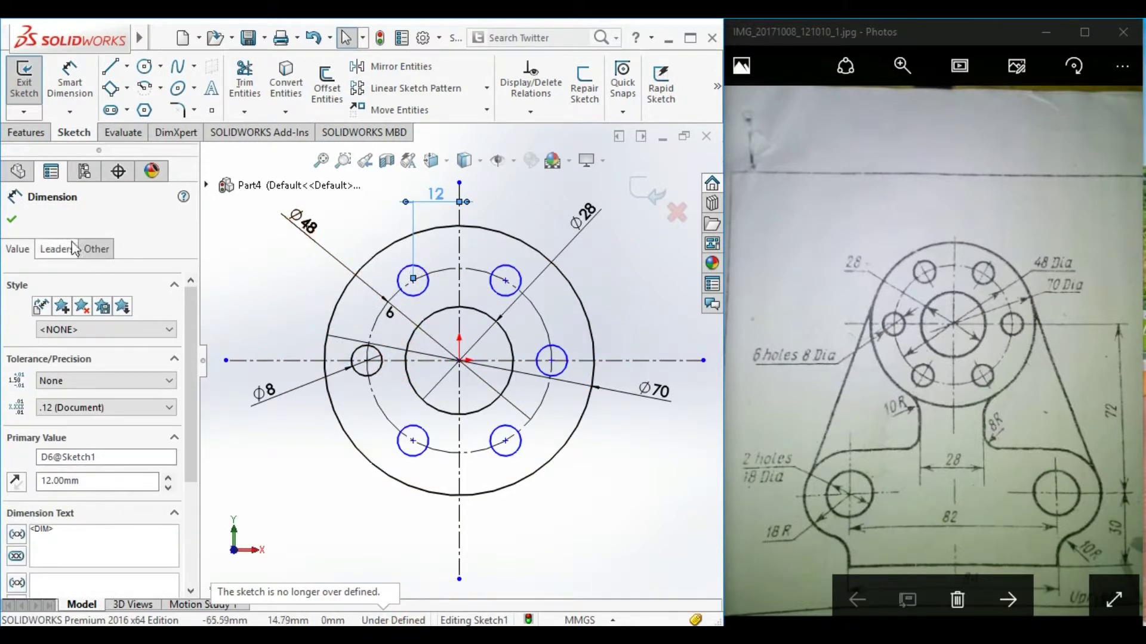
click(11, 219)
Step: Dimension the same hole centre 20.78 mm above the horizontal centerline
click(70, 84)
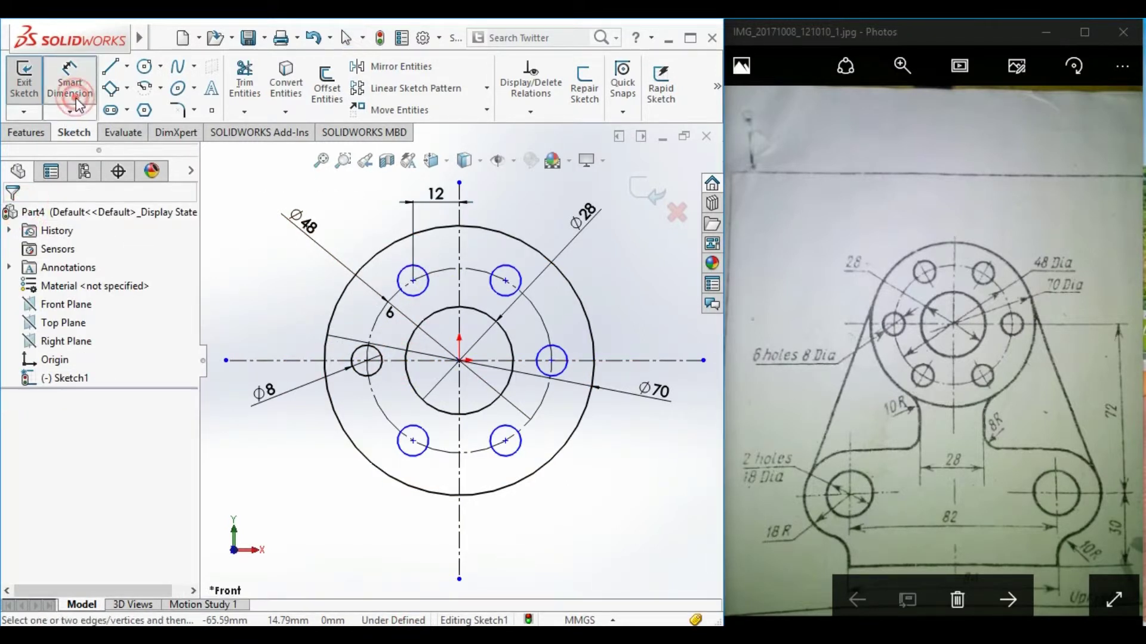
click(413, 281)
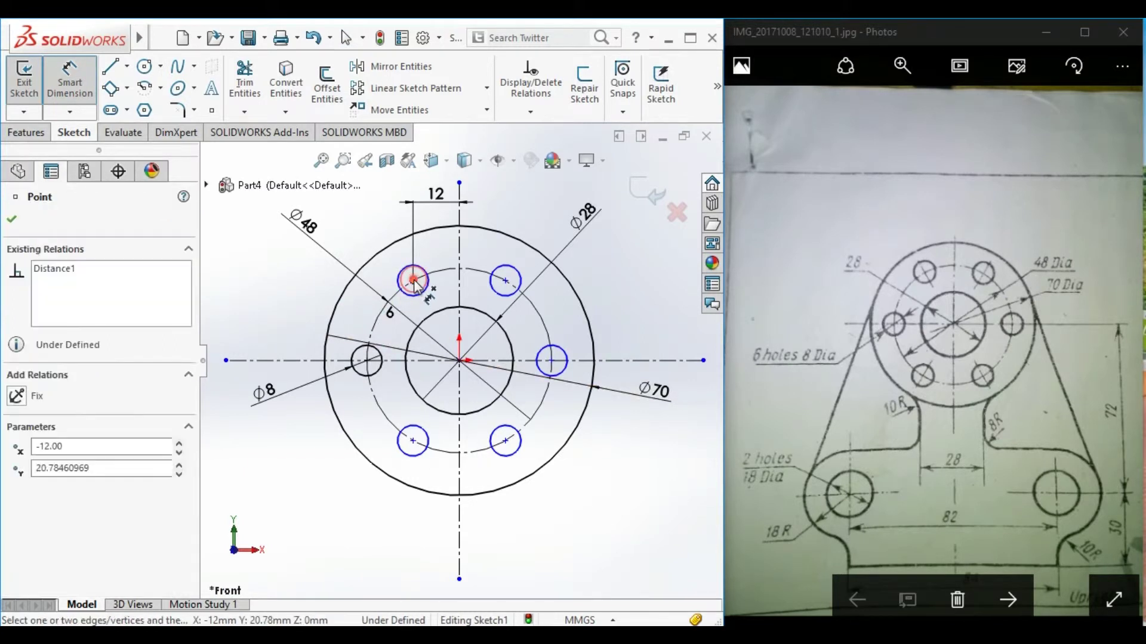
click(294, 365)
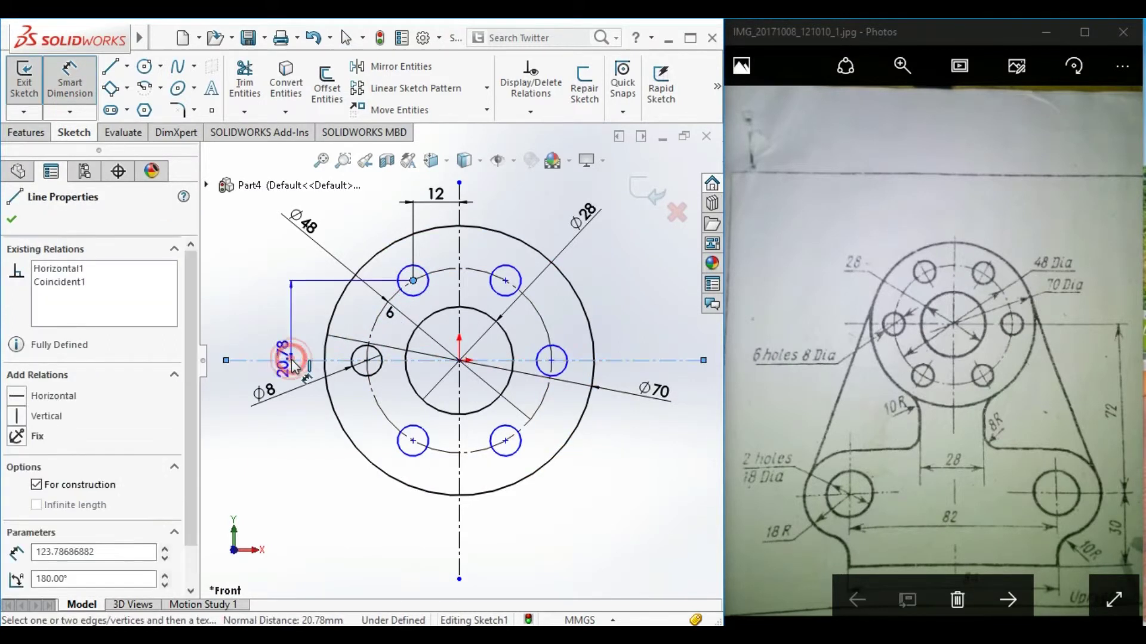
click(292, 313)
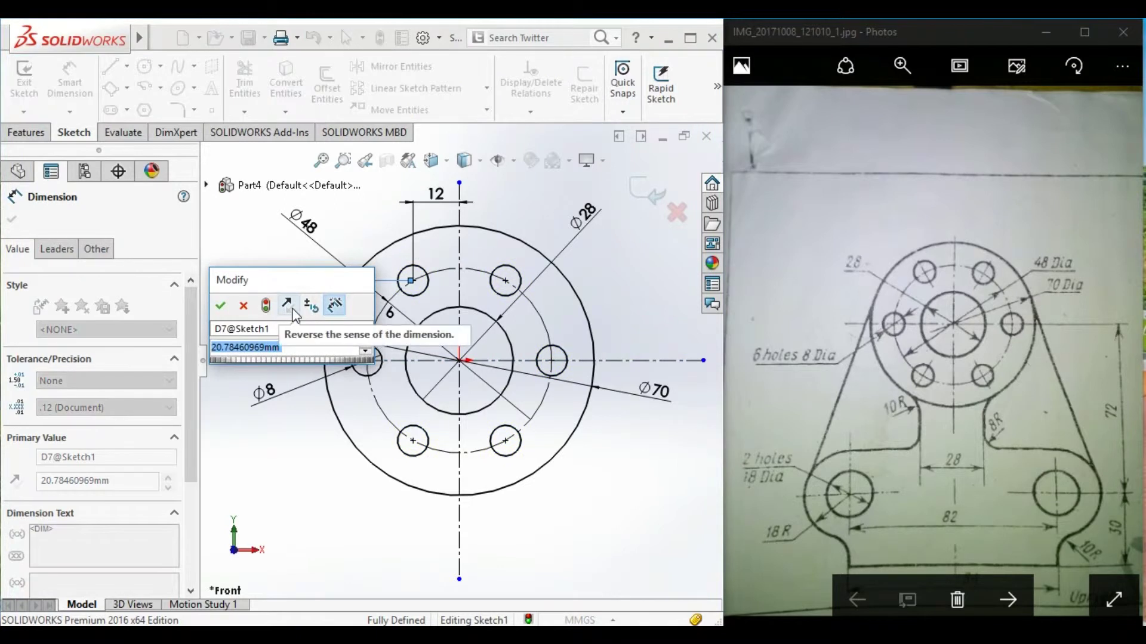
key(Return)
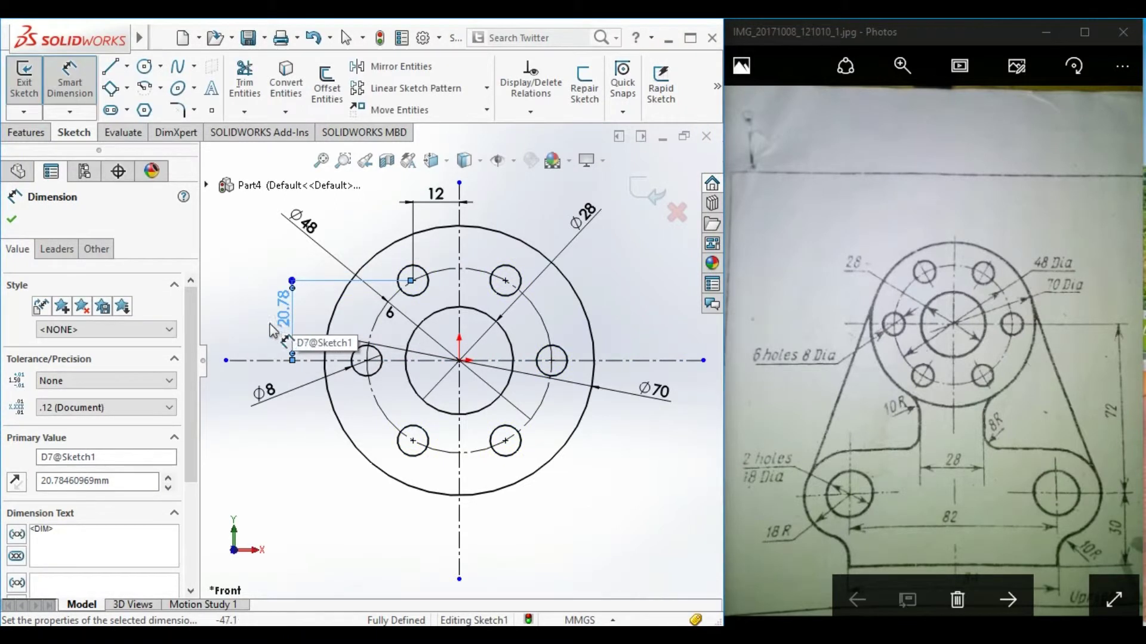
click(237, 315)
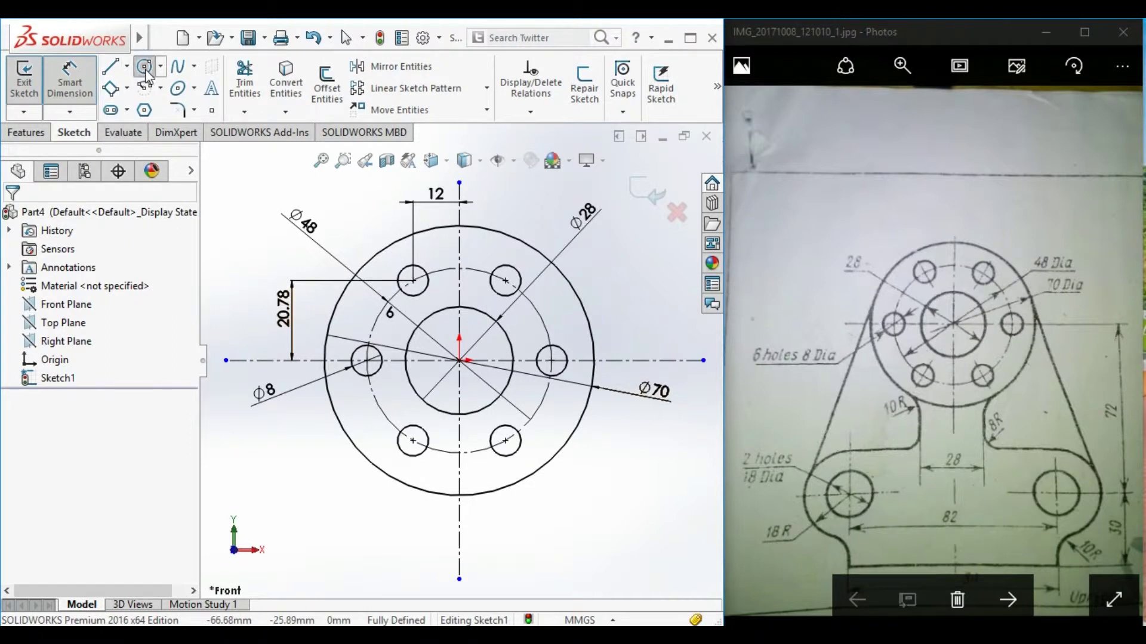
Step: Draw two concentric circles below-left of the hub for the lower base lobe
click(145, 67)
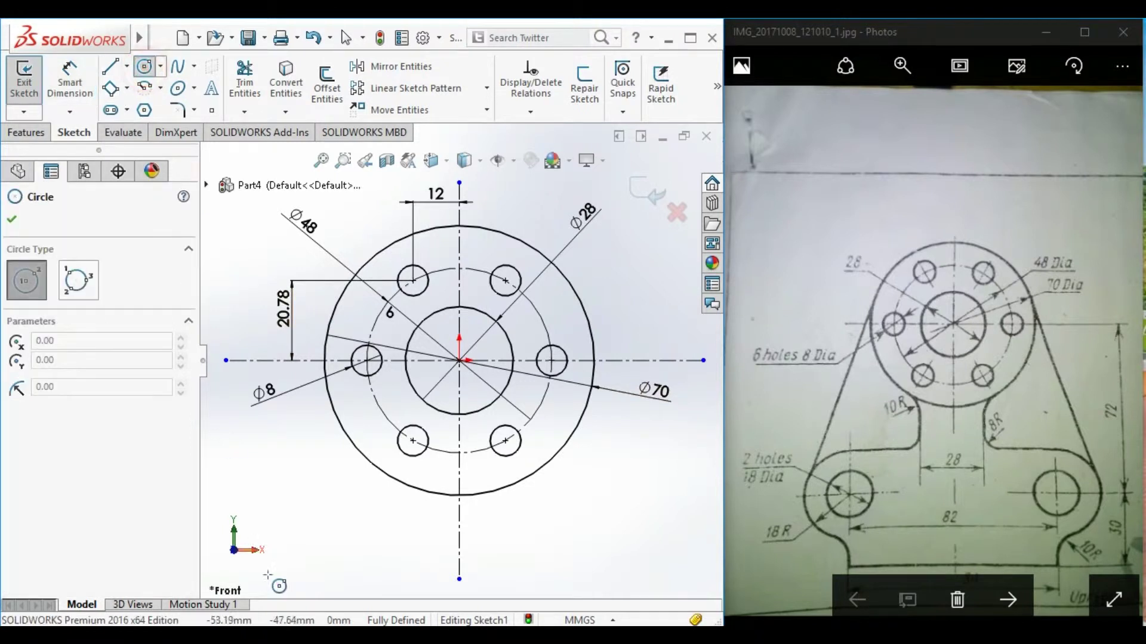
click(309, 557)
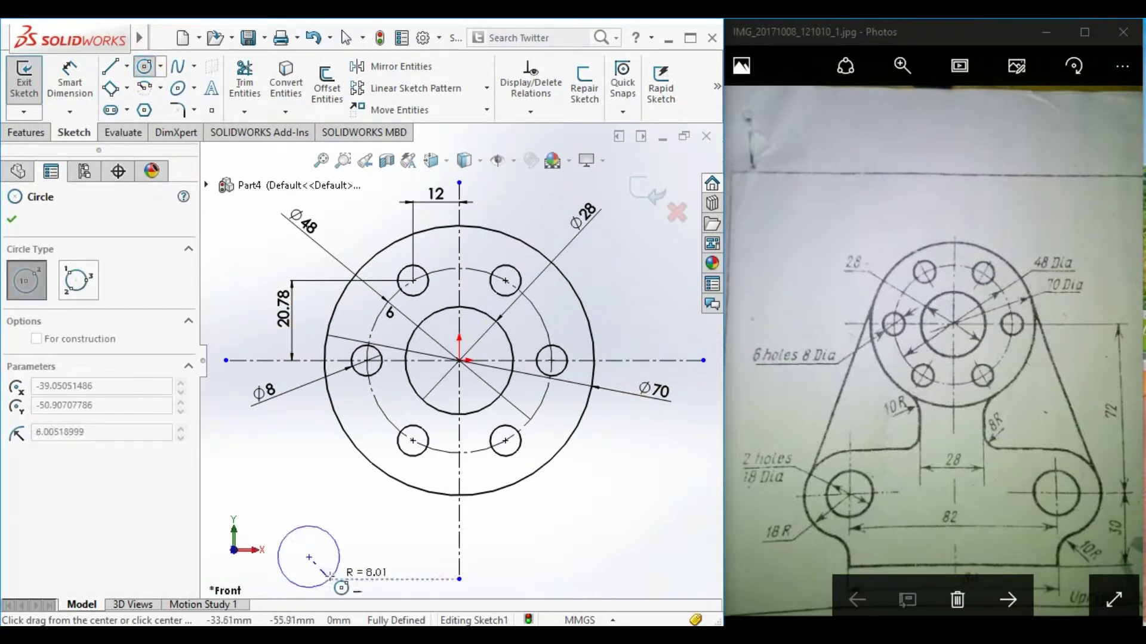
click(329, 576)
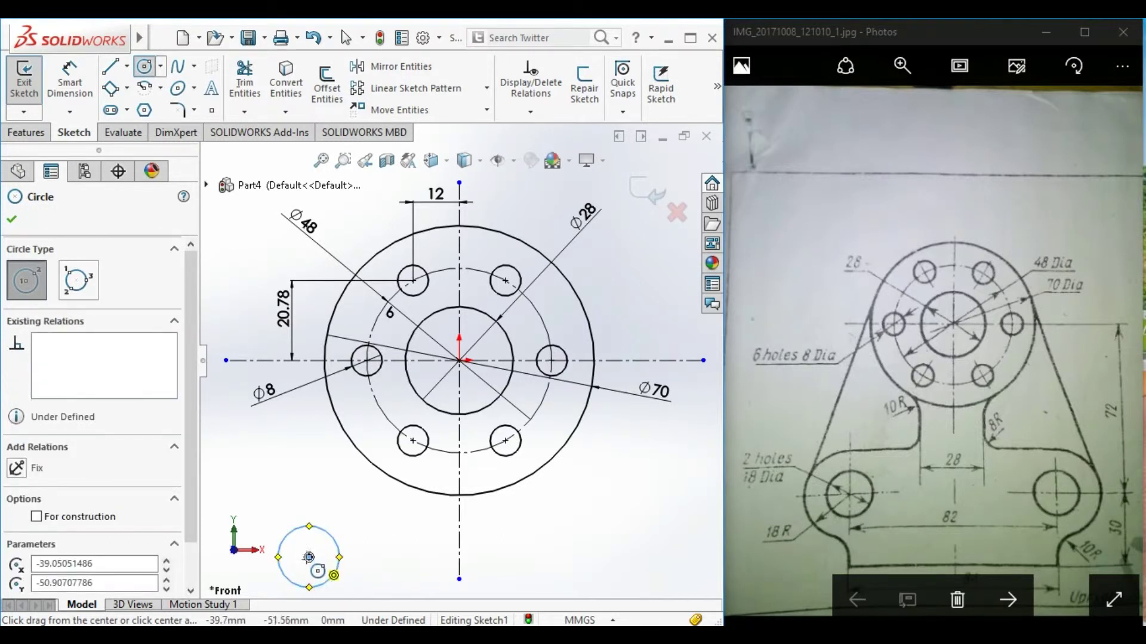
click(309, 557)
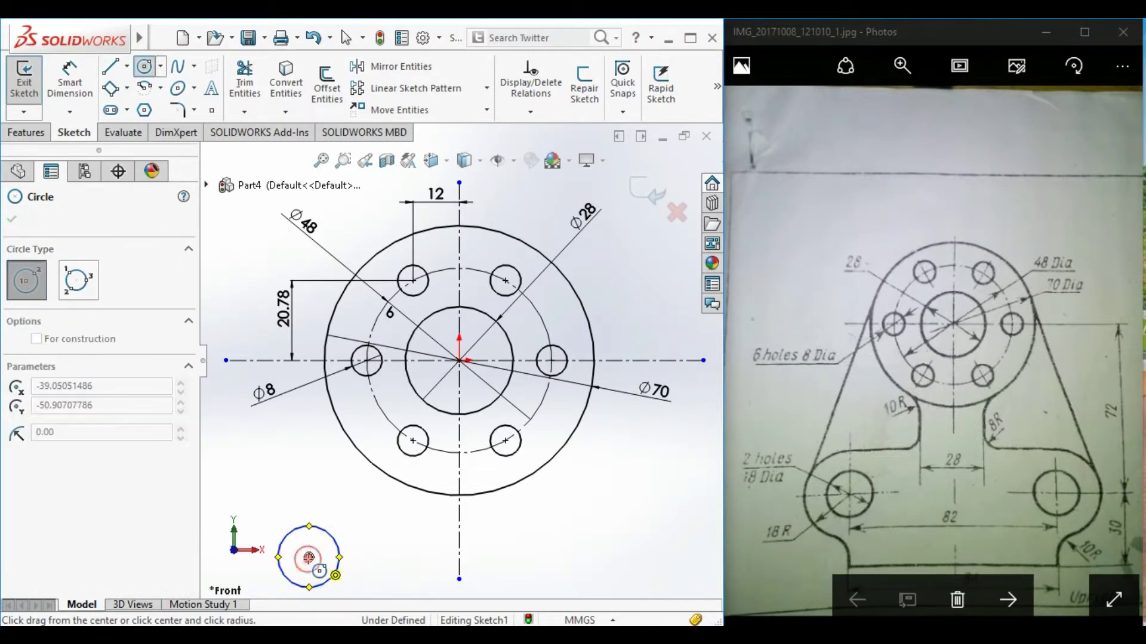
click(356, 588)
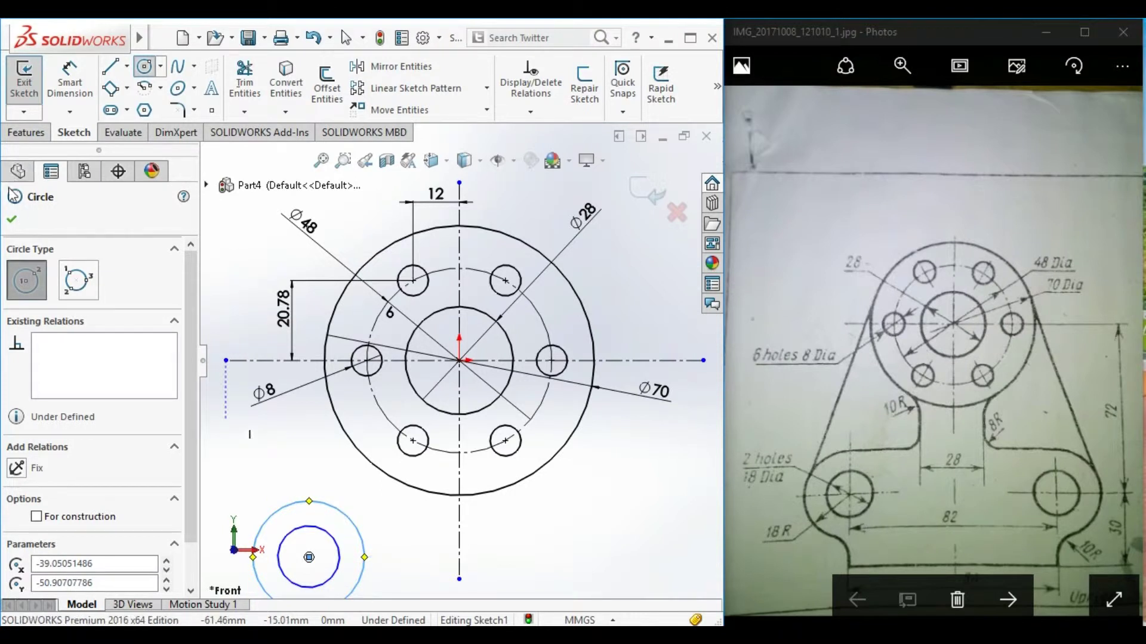
click(12, 221)
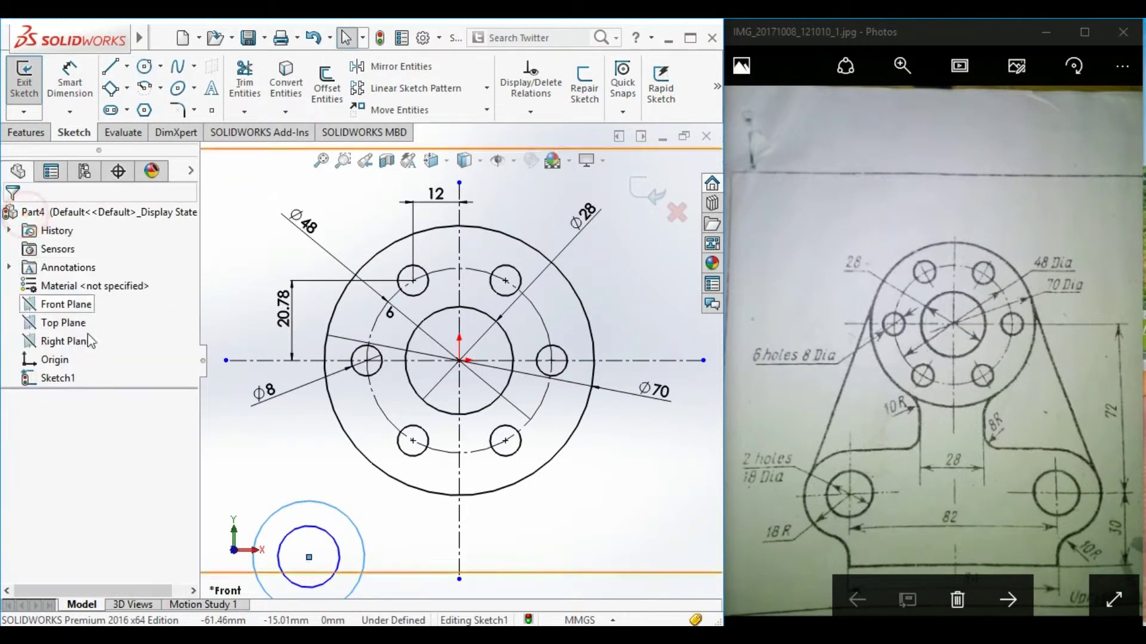
Step: Dimension the outer lobe circle, switch the dimension to radius display and set it to R18
click(67, 83)
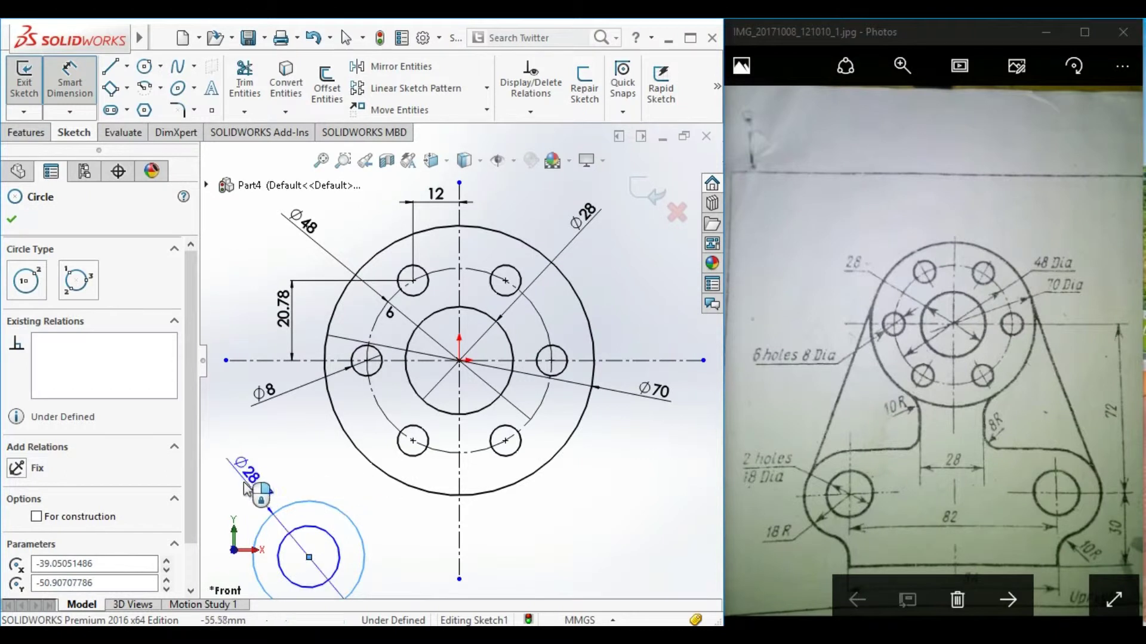
click(238, 480)
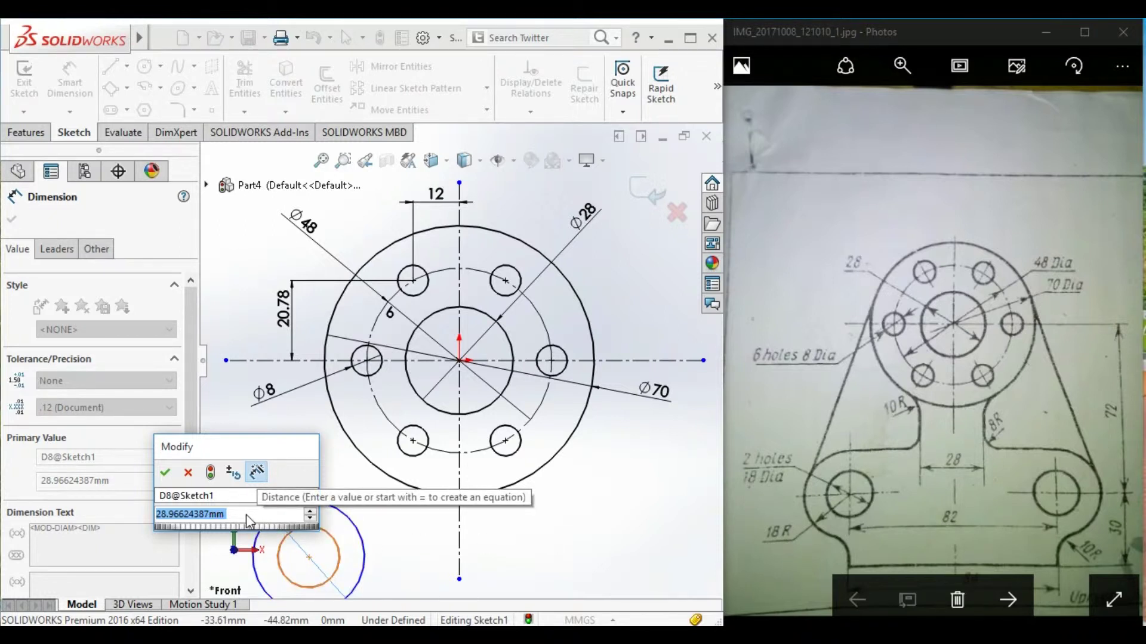
text(18)
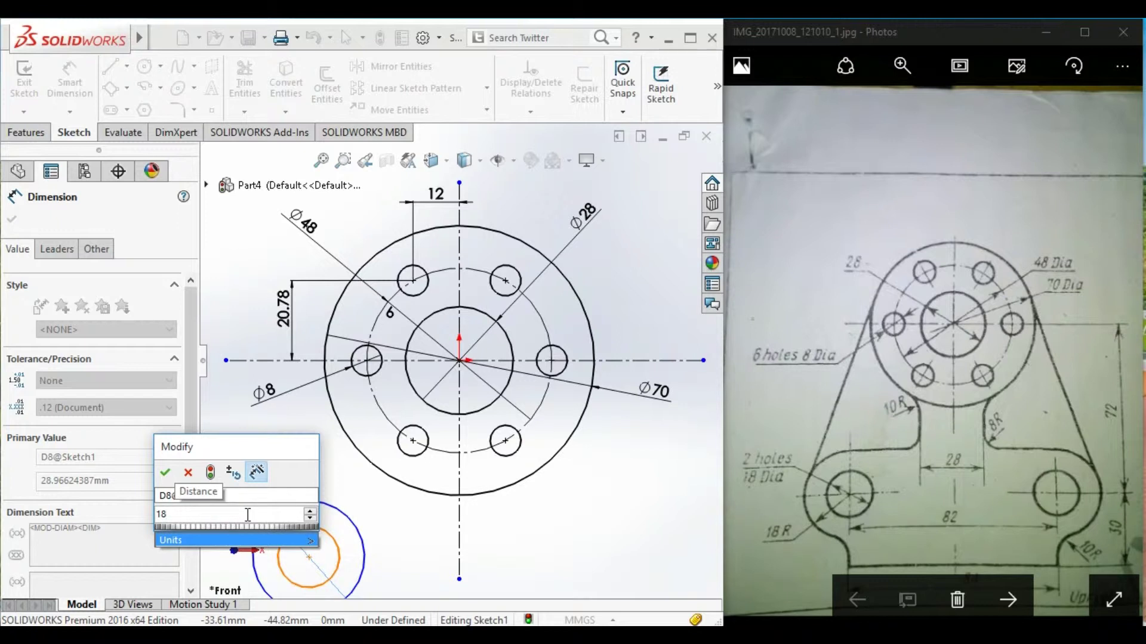
key(Return)
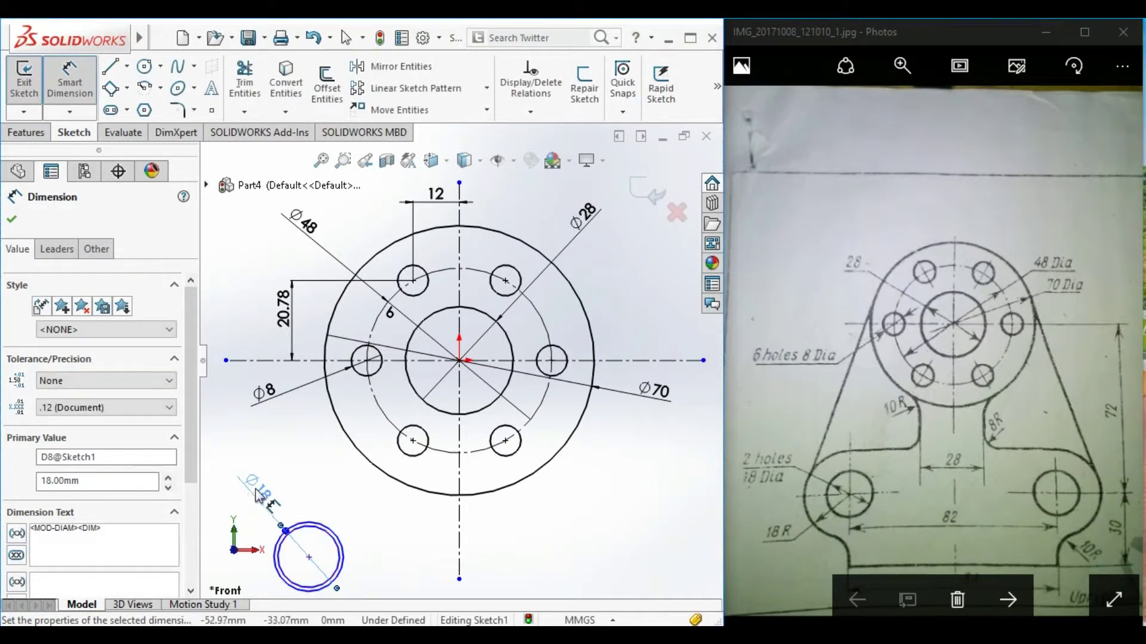
right_click(255, 489)
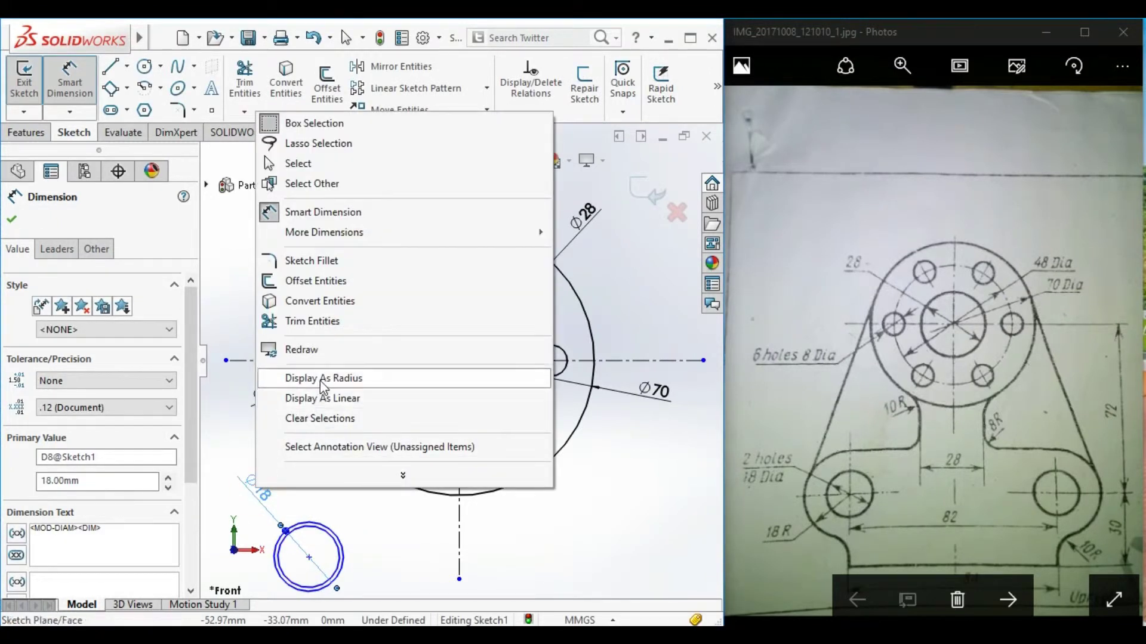
click(320, 380)
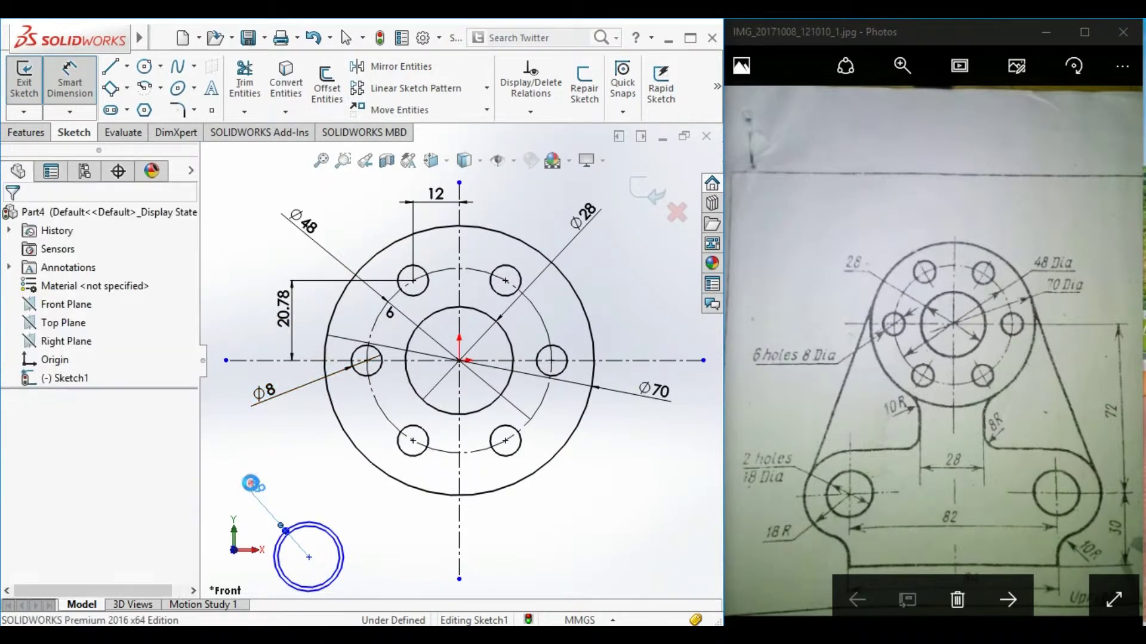
double_click(256, 486)
text(18)
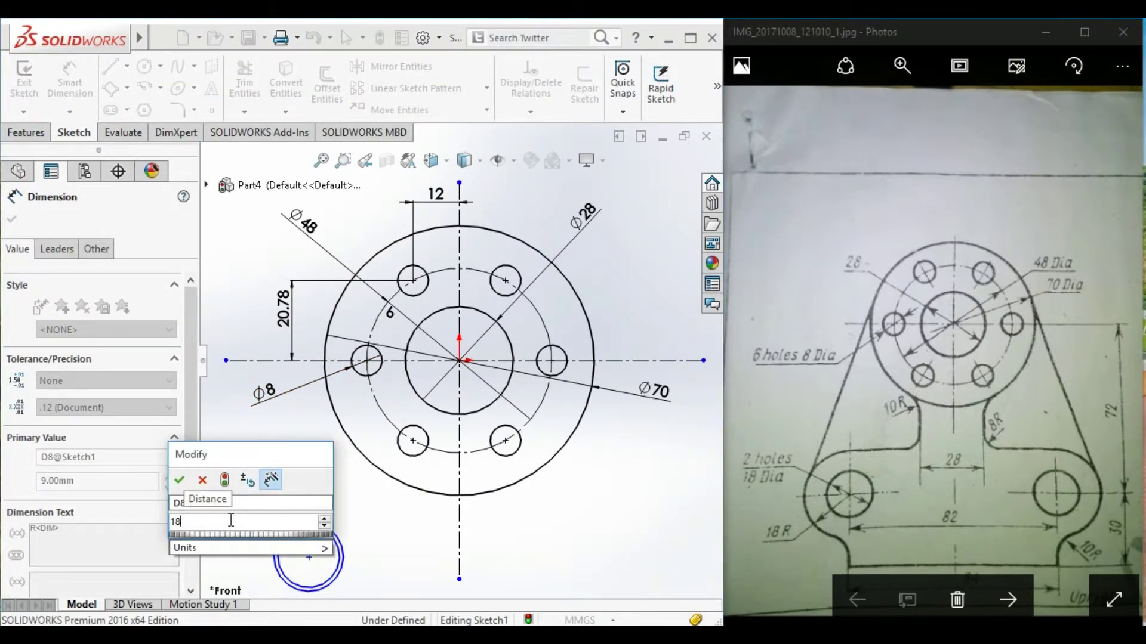
key(Return)
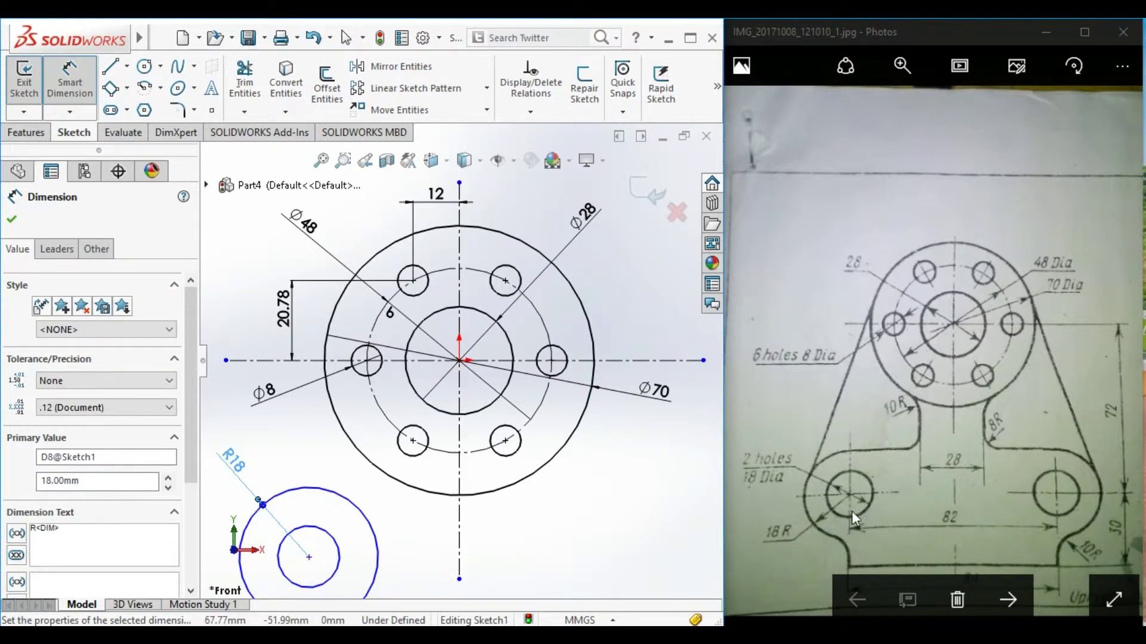
click(339, 562)
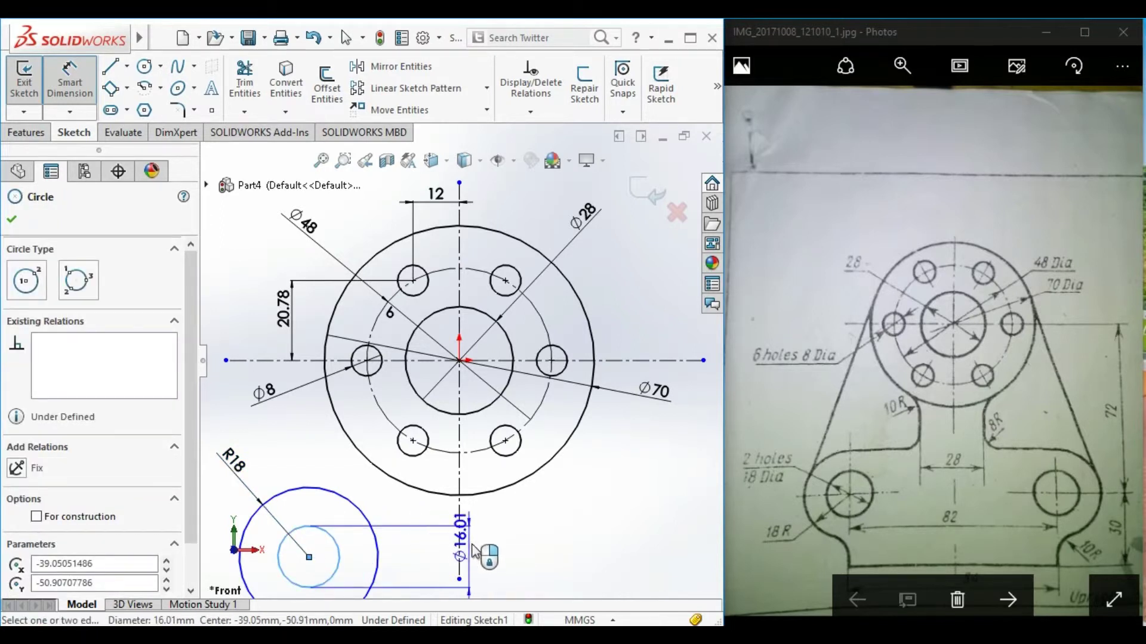
Step: Give the inner lobe circle an Ø18 diameter dimension, then deselect
click(422, 558)
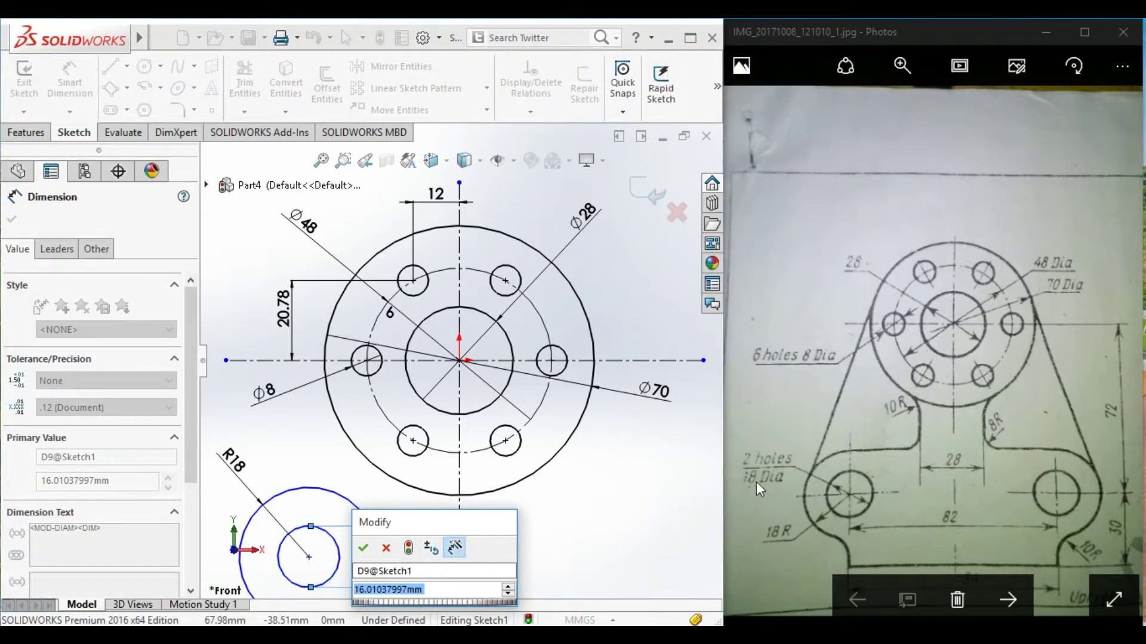
text(18)
key(Return)
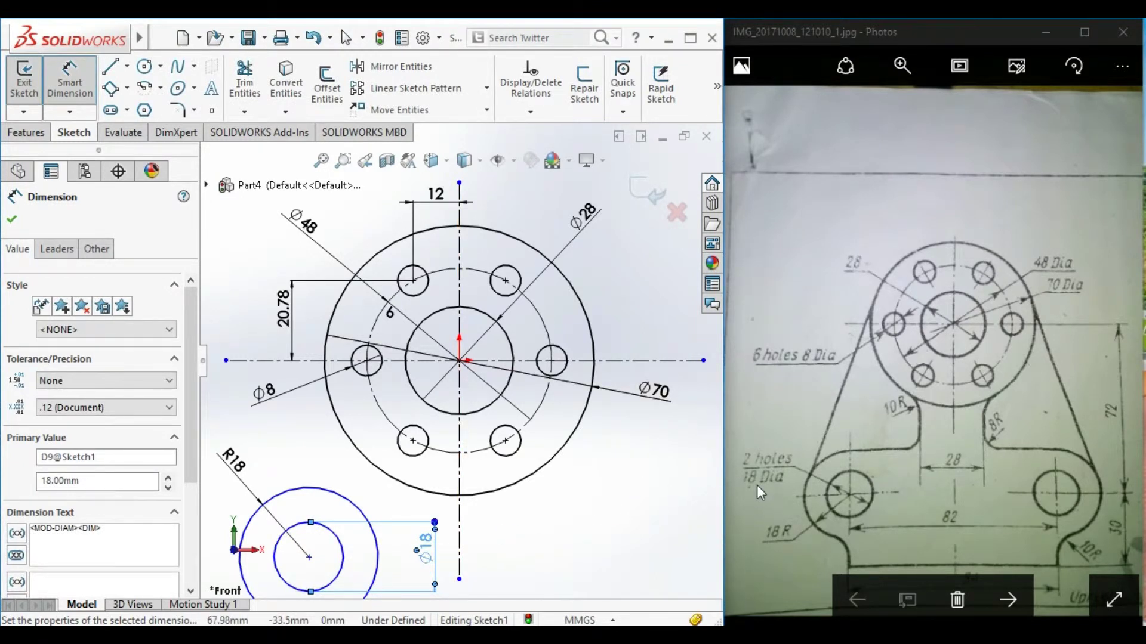
click(586, 550)
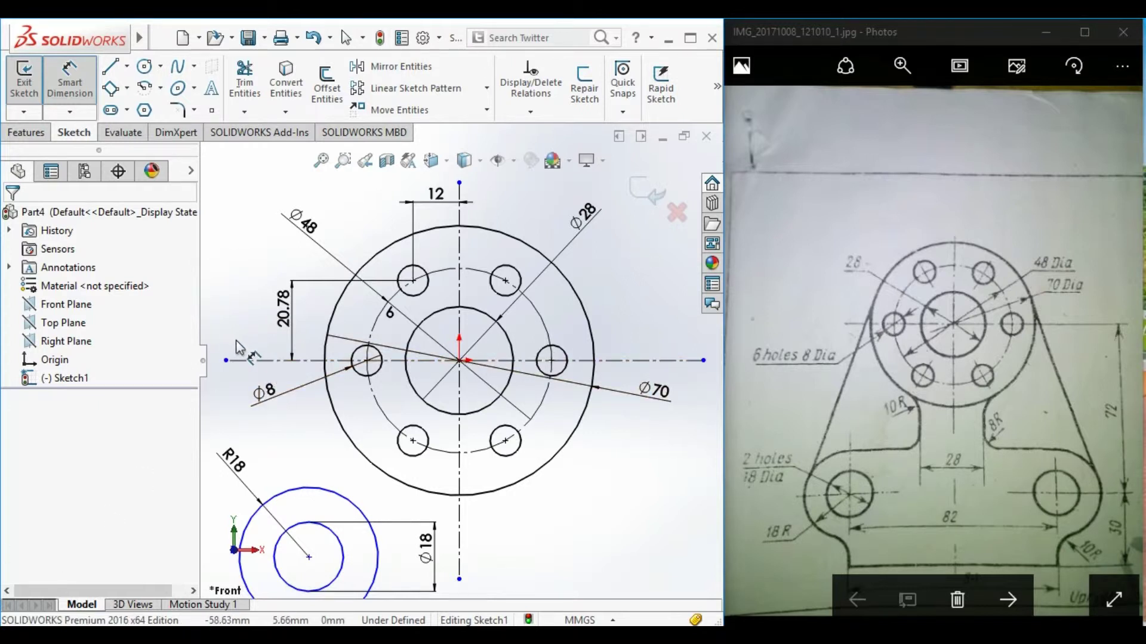
Step: Dimension the lobe circle's centre 72 below the hub's horizontal centreline
click(241, 361)
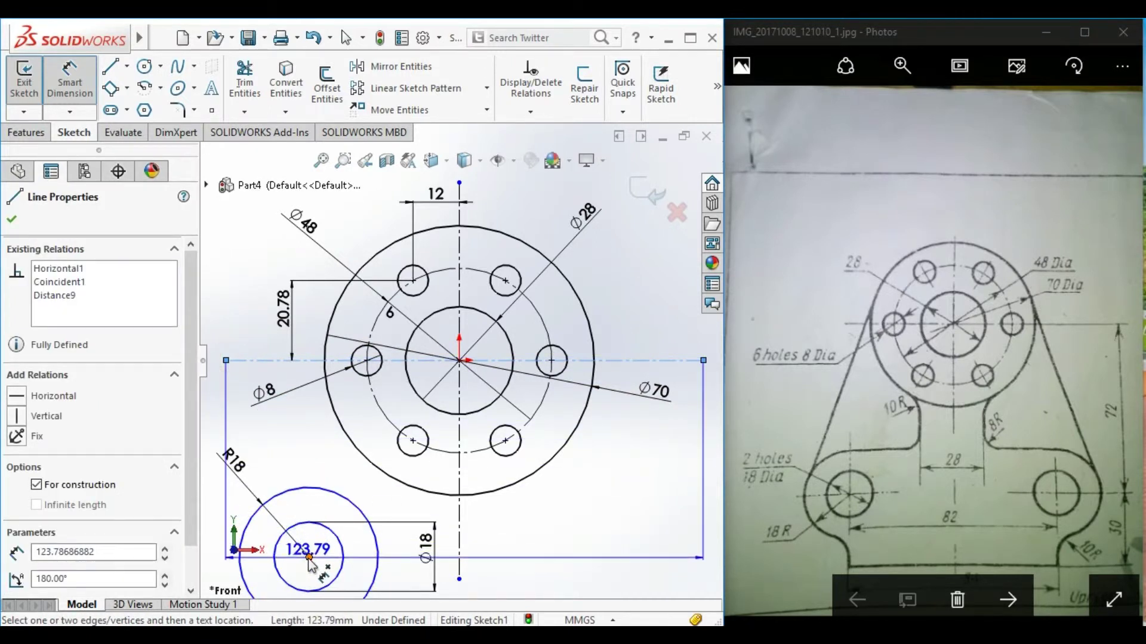
click(308, 558)
click(275, 449)
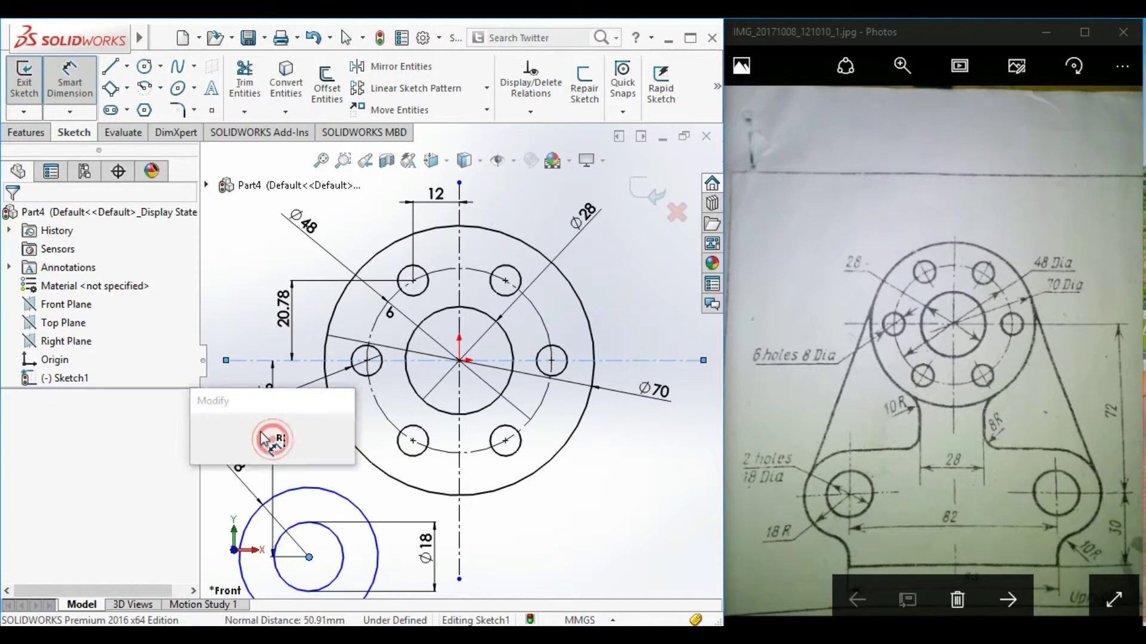
text(72)
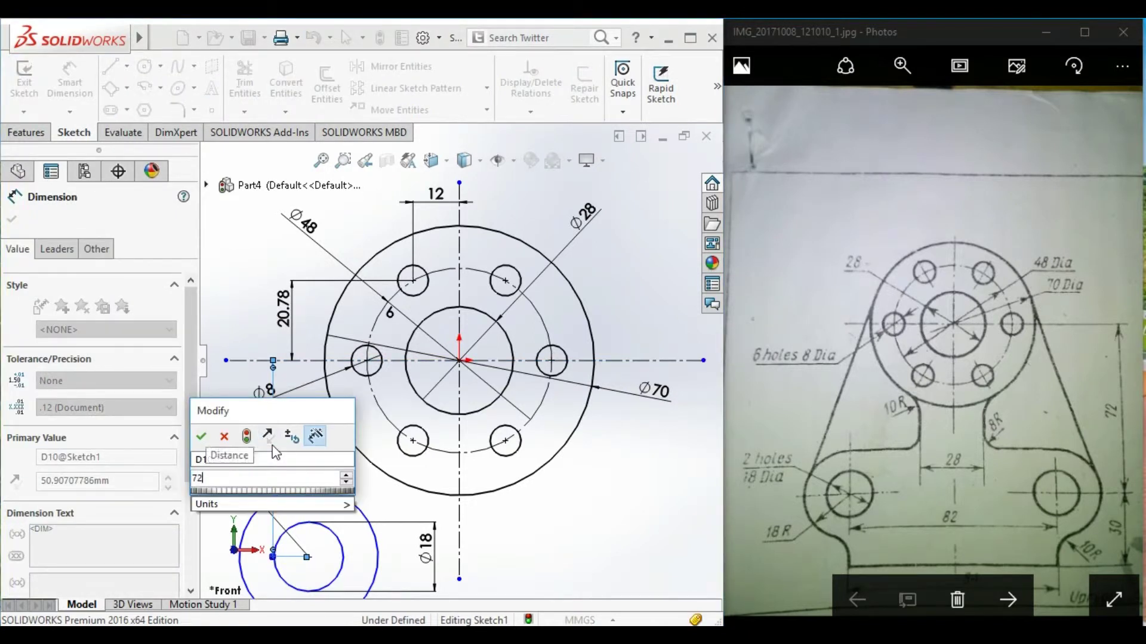
key(Return)
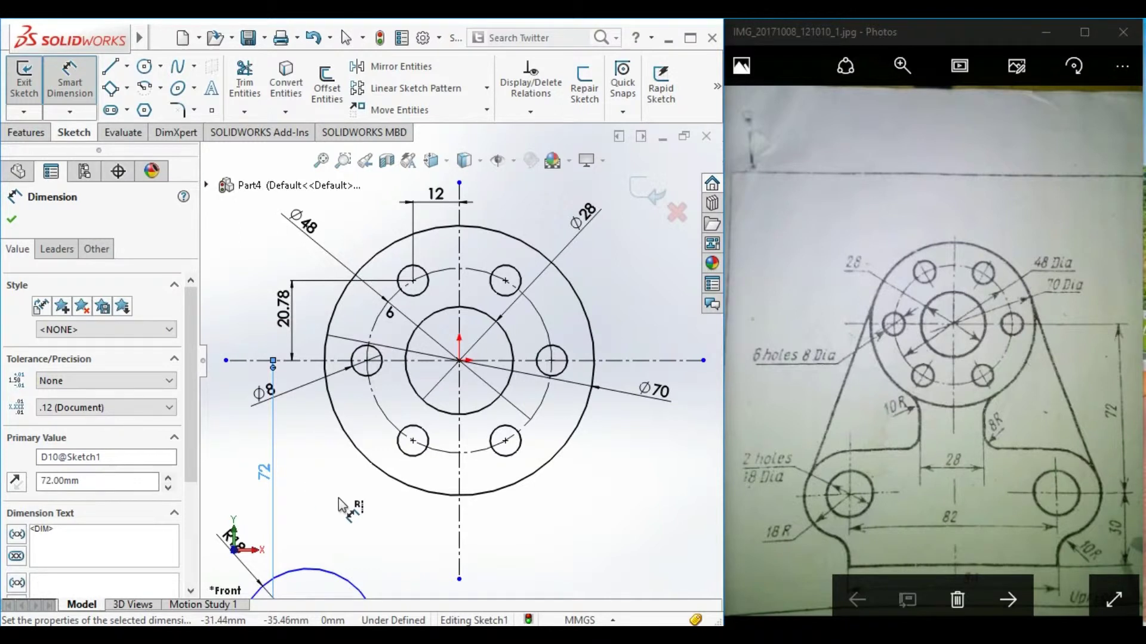
scroll(350, 503, down, 2)
scroll(352, 504, up, 3)
scroll(383, 501, up, 2)
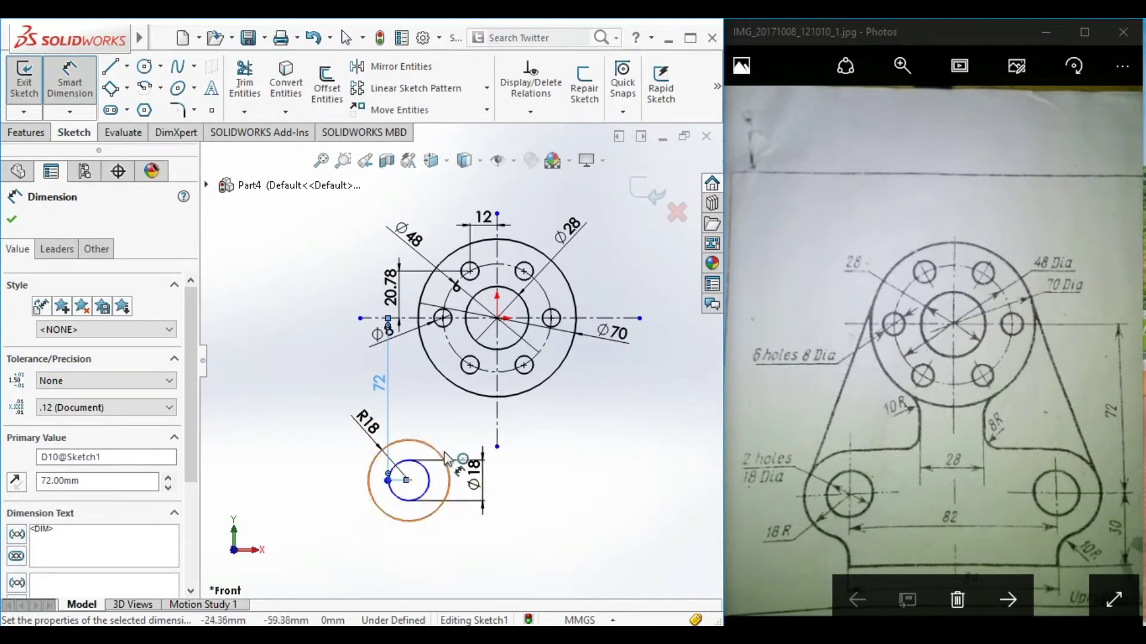
scroll(540, 449, down, 1)
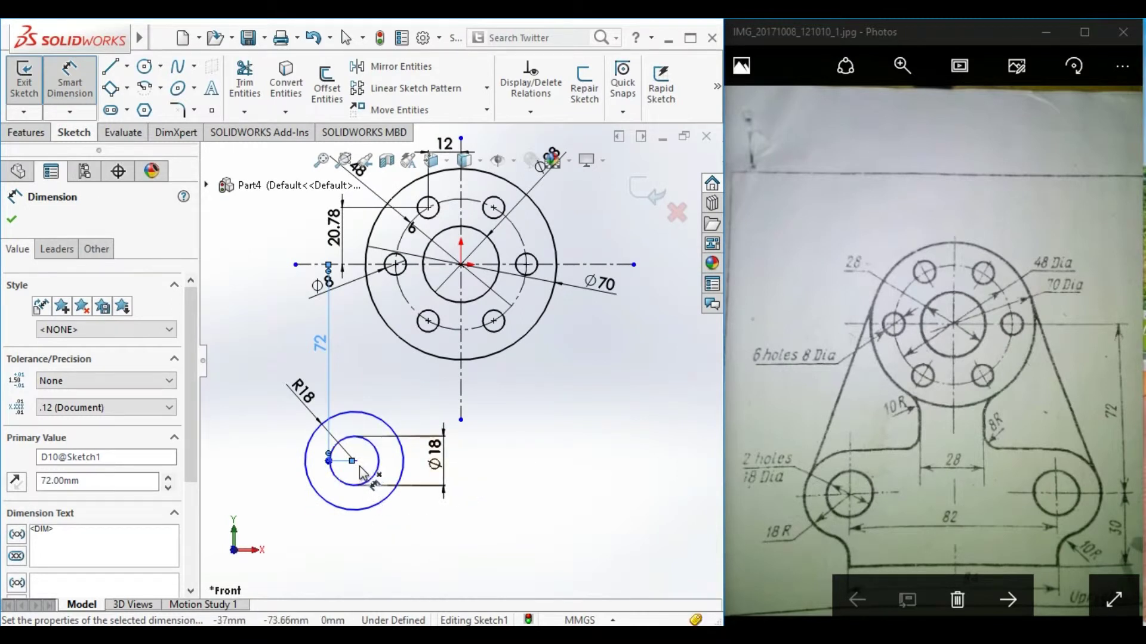
click(350, 373)
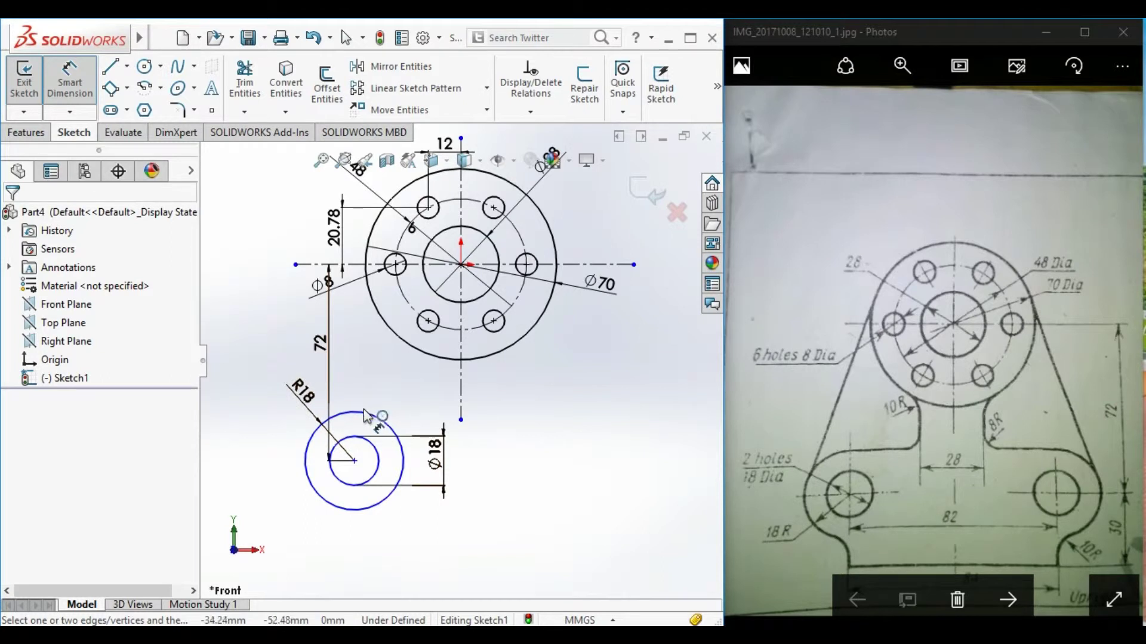
Step: Draw a horizontal line from the R18 circle's top, then a vertical line up to the Ø70 circle
click(108, 64)
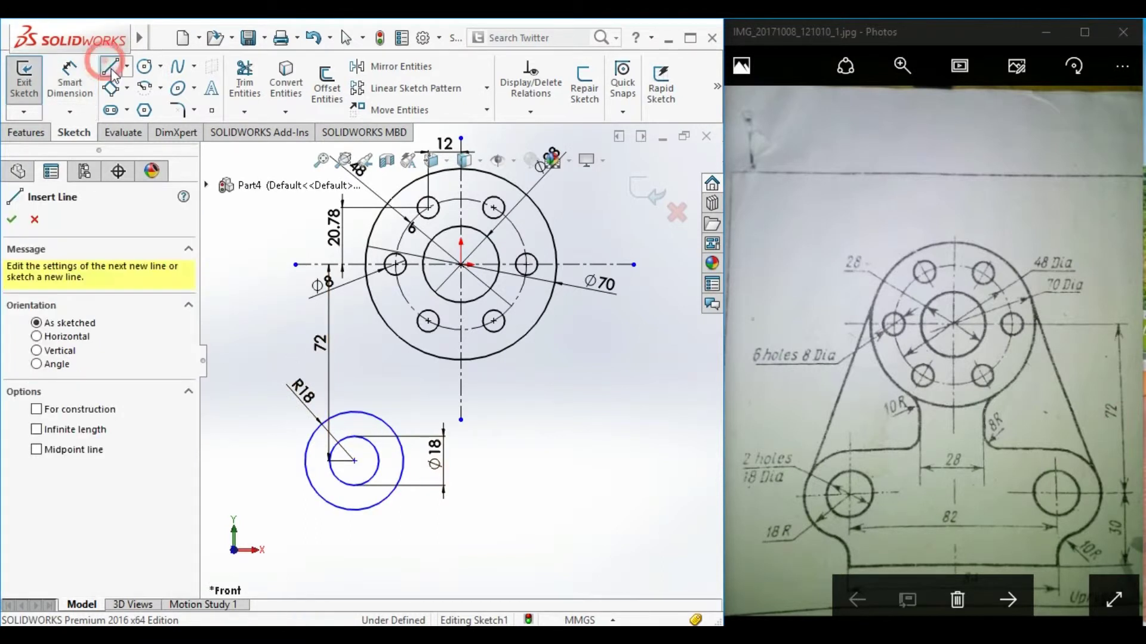
click(355, 412)
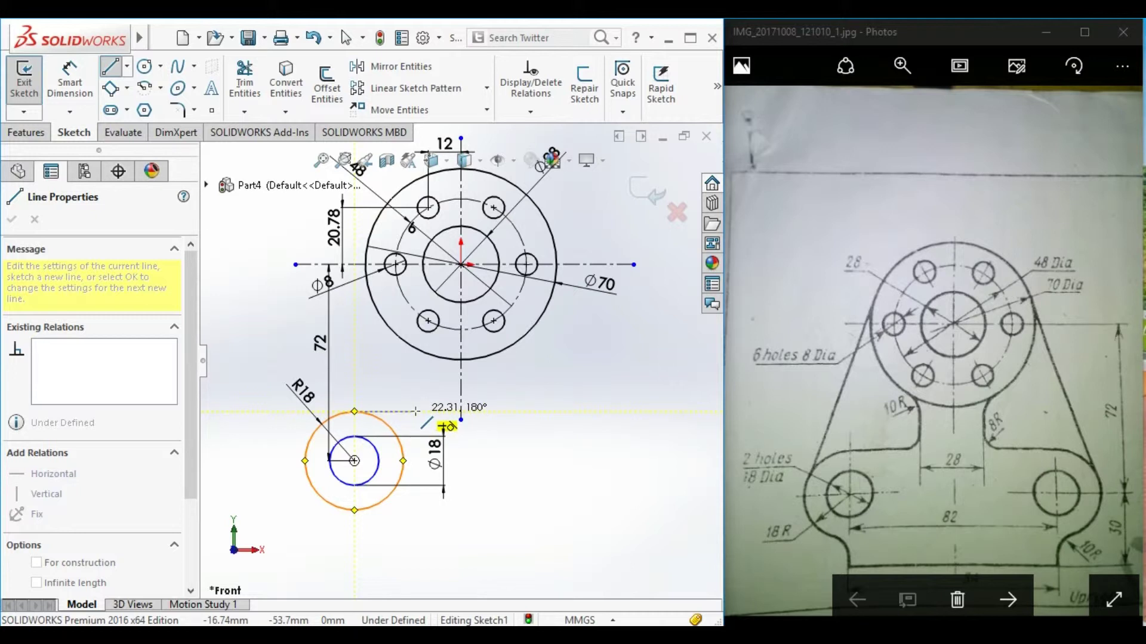
click(415, 411)
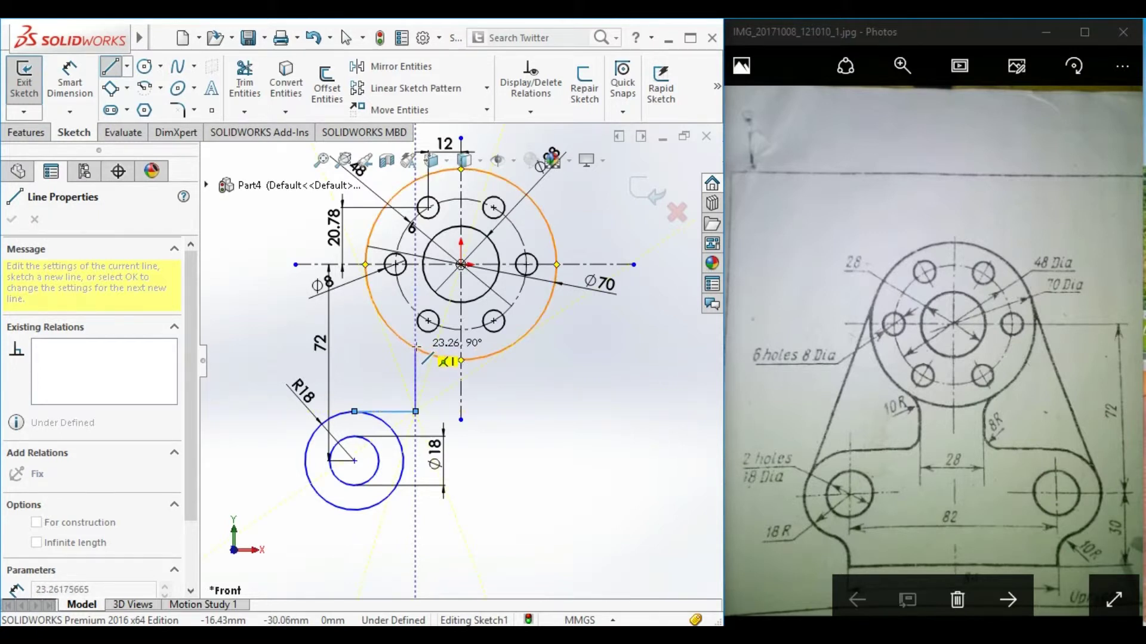
click(415, 348)
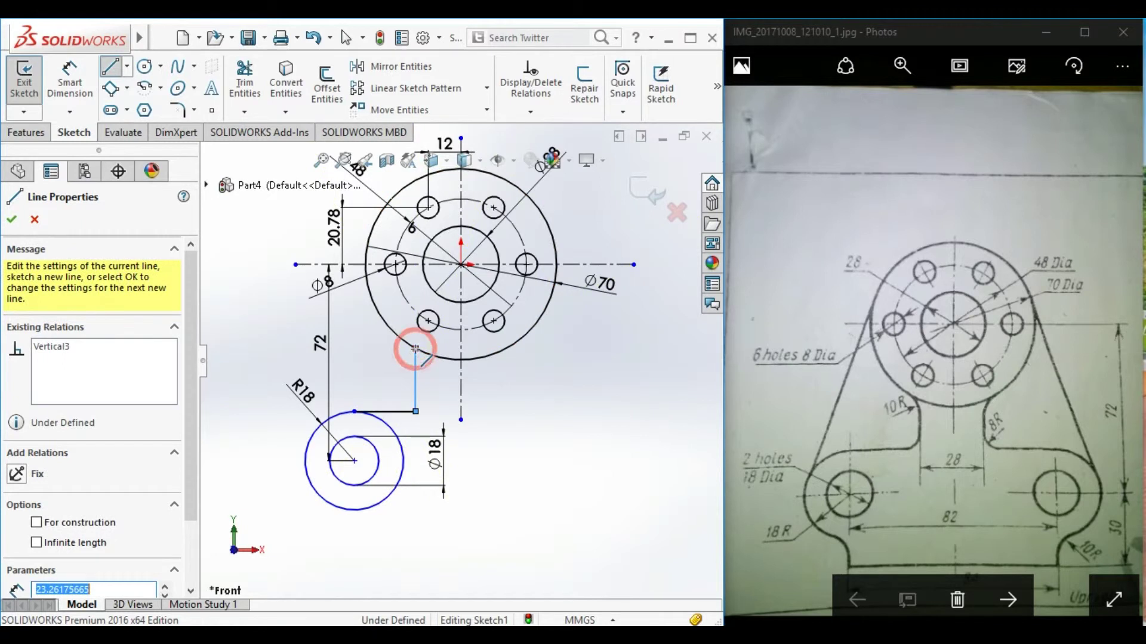
key(Escape)
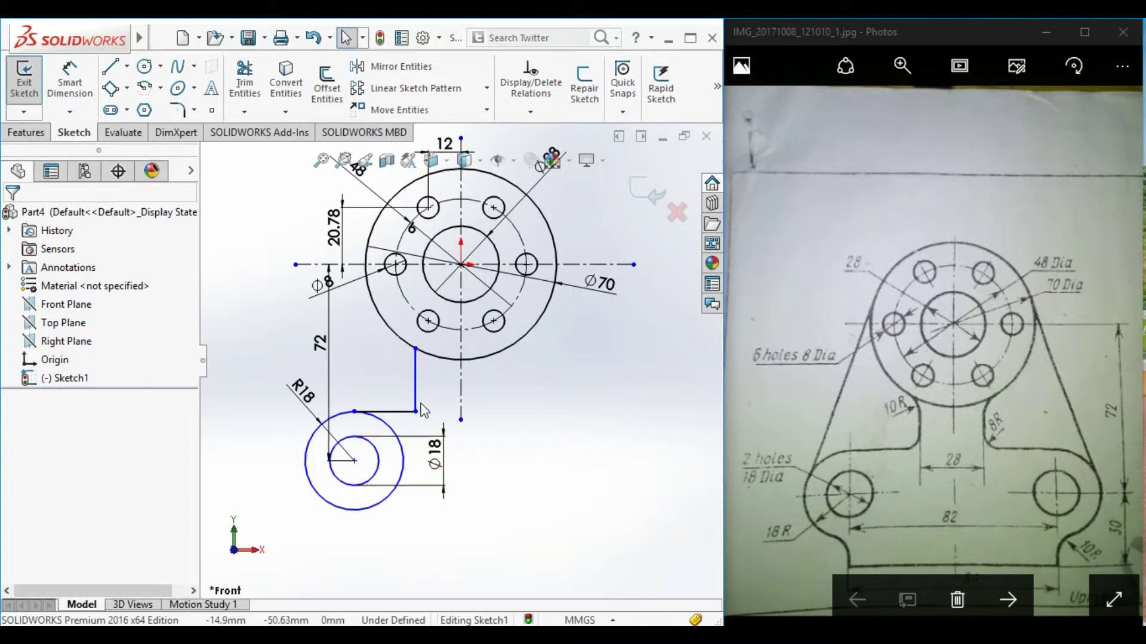
Step: Round the corner between the horizontal and vertical connecting lines with an R8 sketch fillet
click(193, 110)
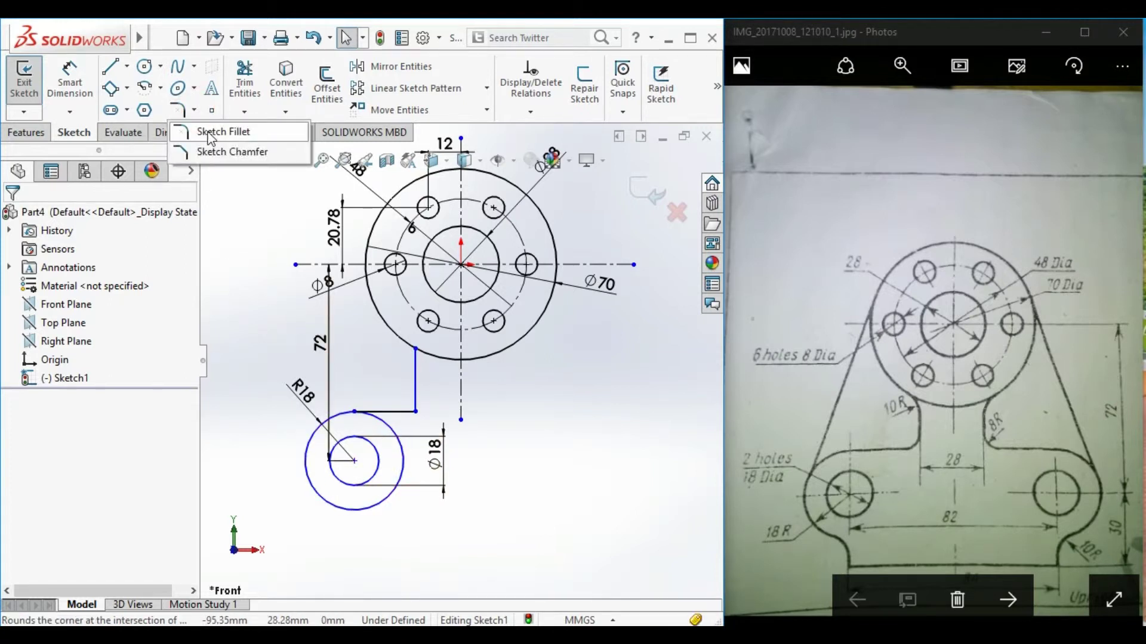
click(210, 134)
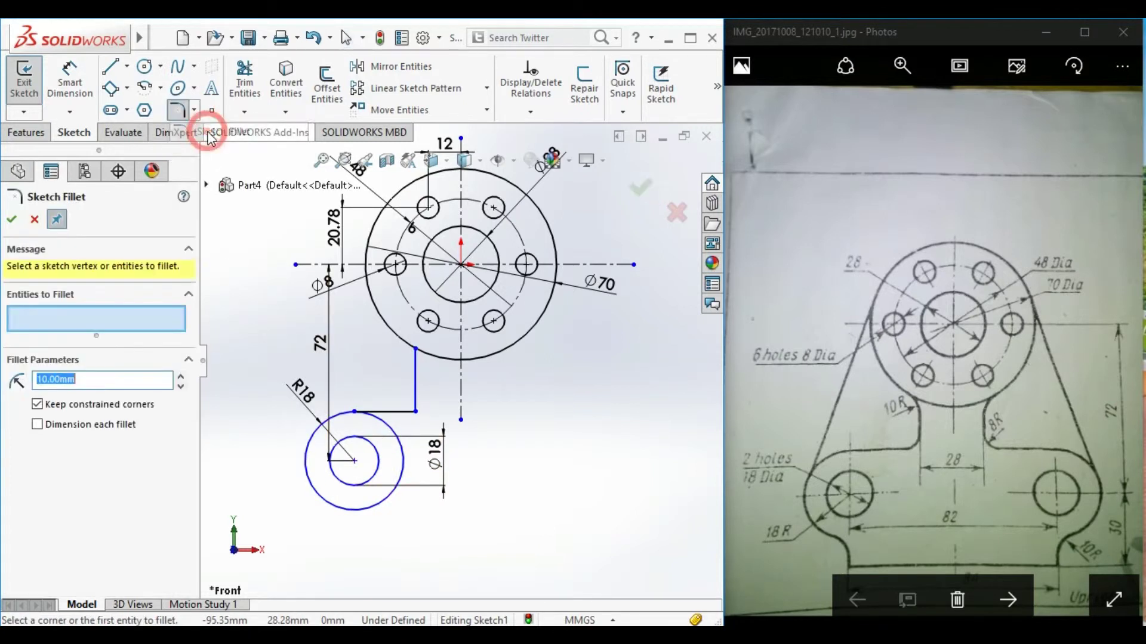
click(413, 387)
click(401, 412)
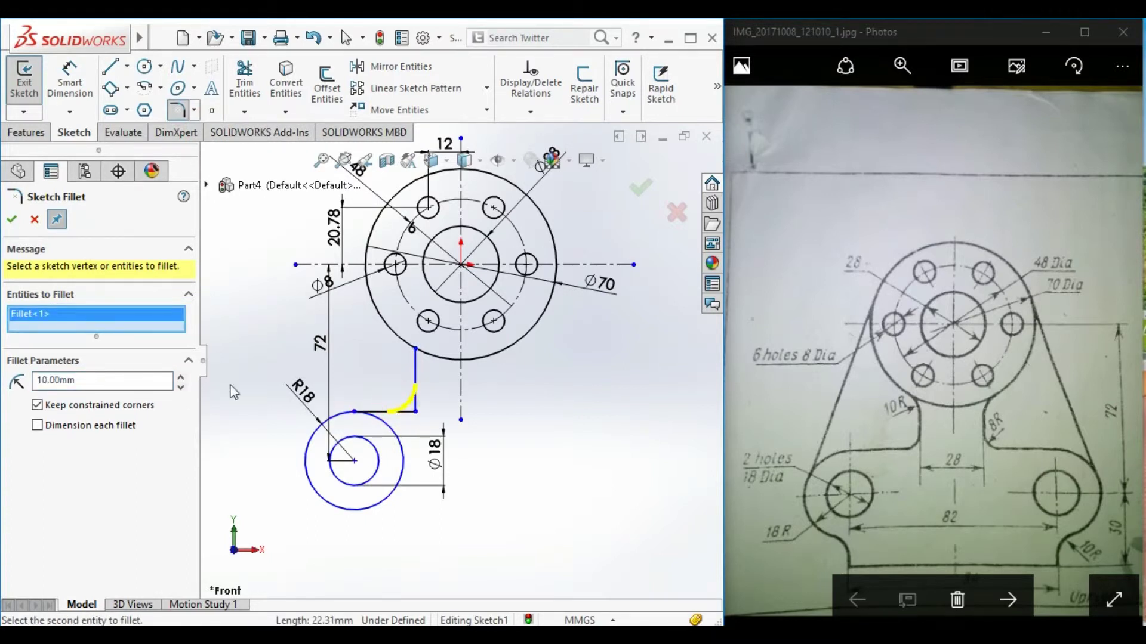
click(180, 377)
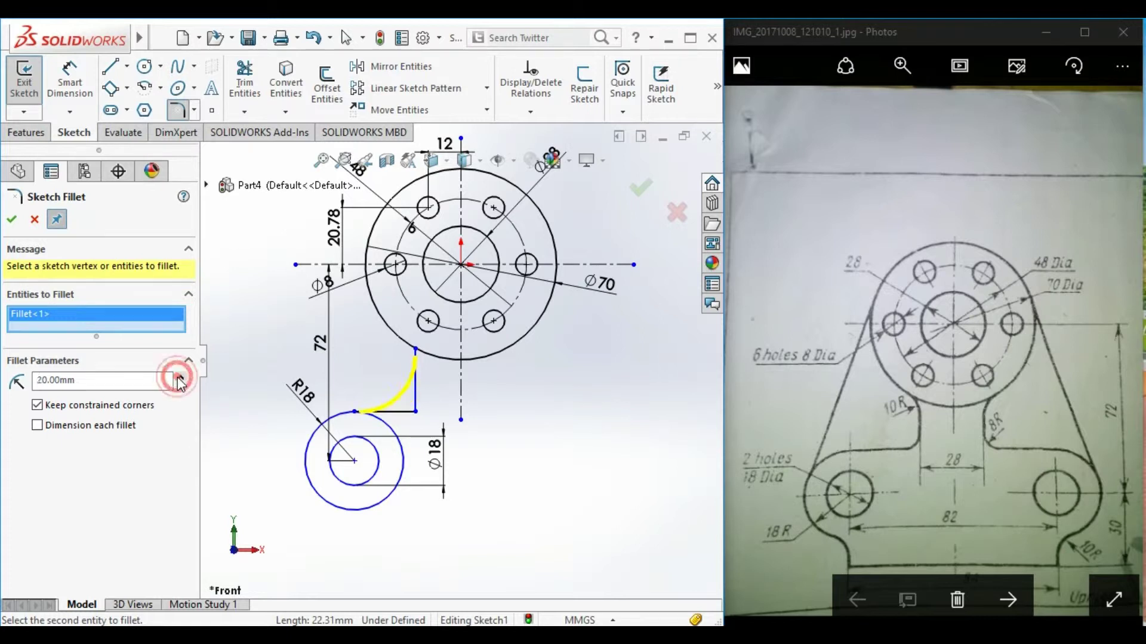
click(180, 386)
click(134, 380)
drag(104, 380, 39, 381)
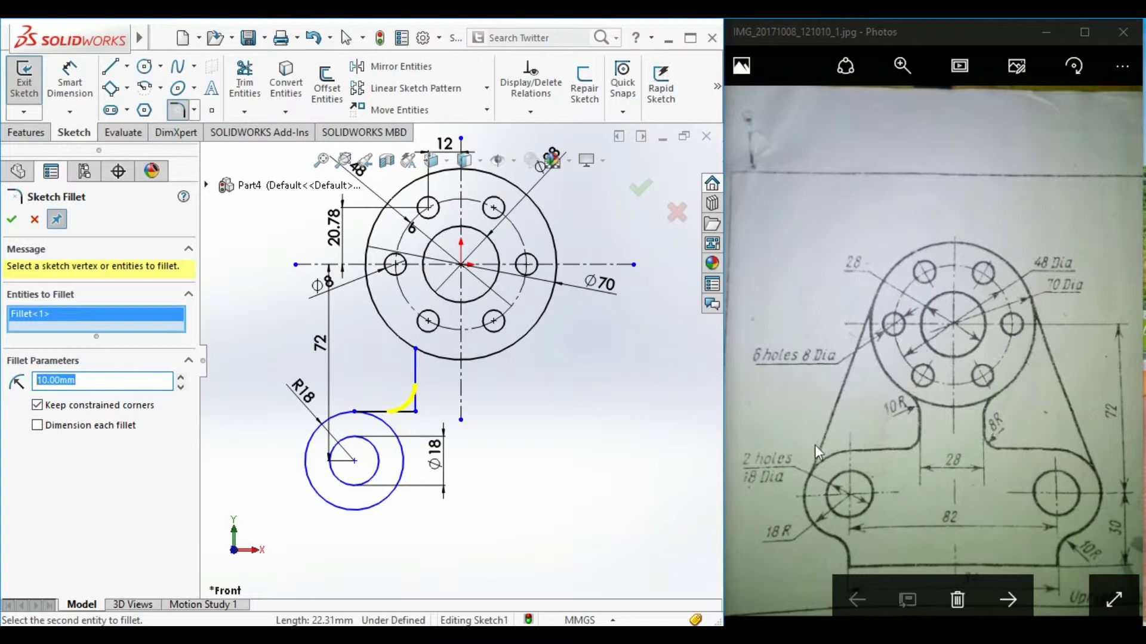
text(8)
click(12, 219)
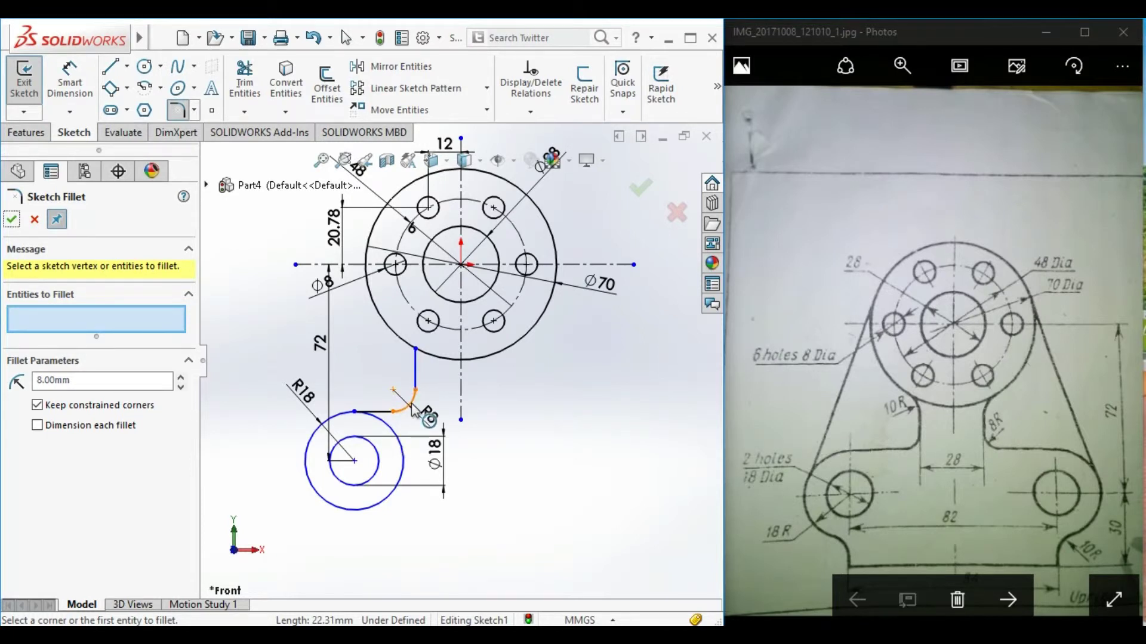
click(417, 366)
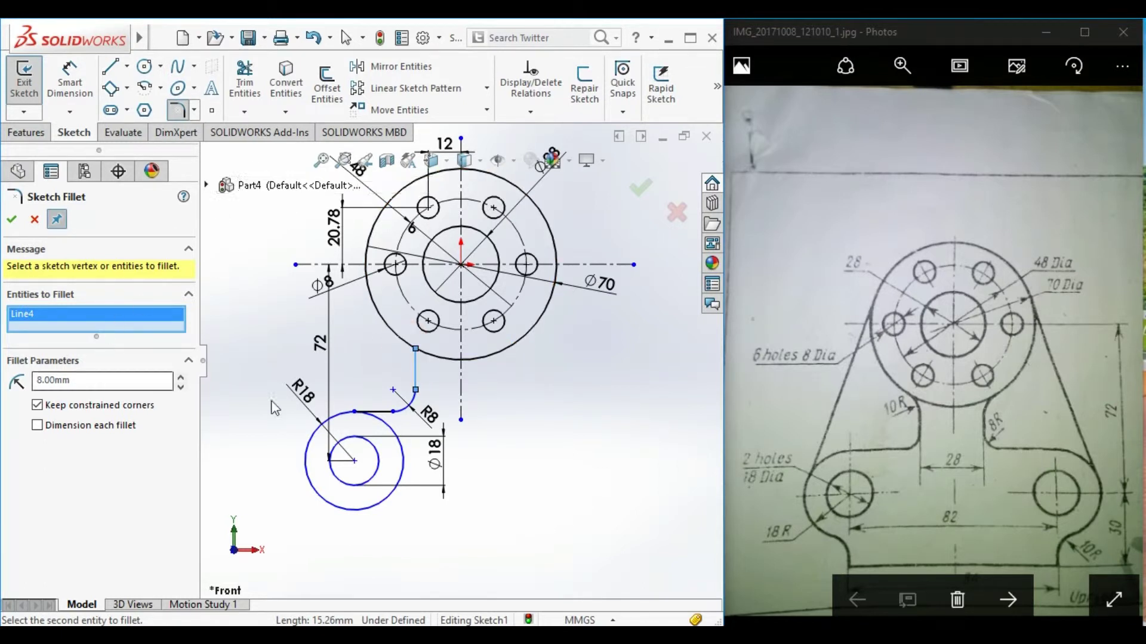
key(Escape)
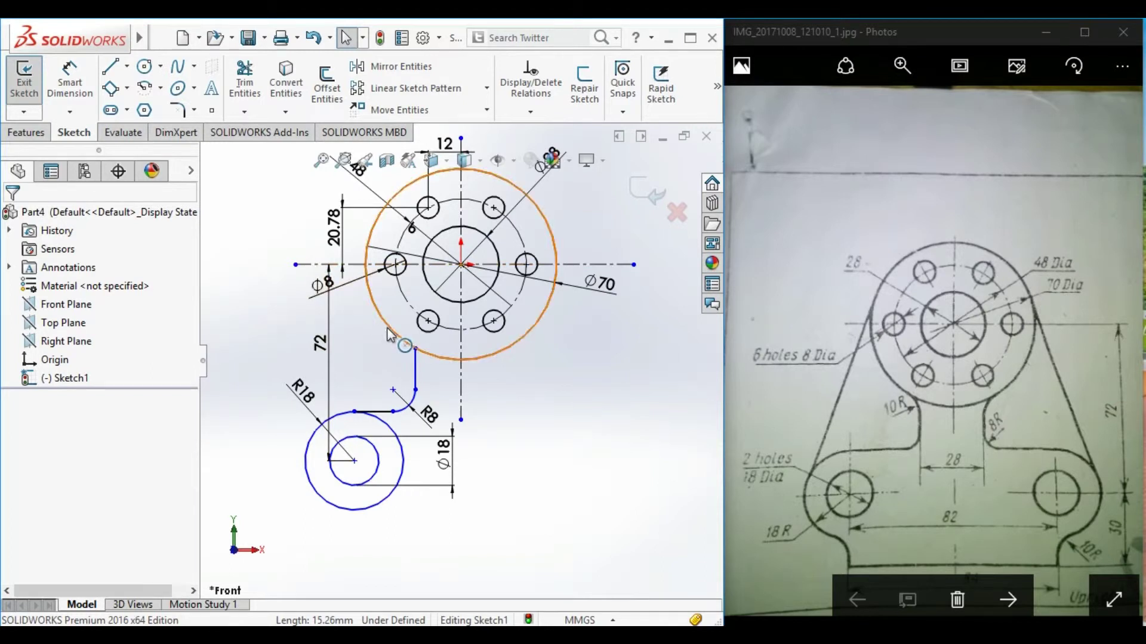
Step: Draw a three-point arc from the vertical line to the Ø70 circle and place its radius dimension
click(161, 89)
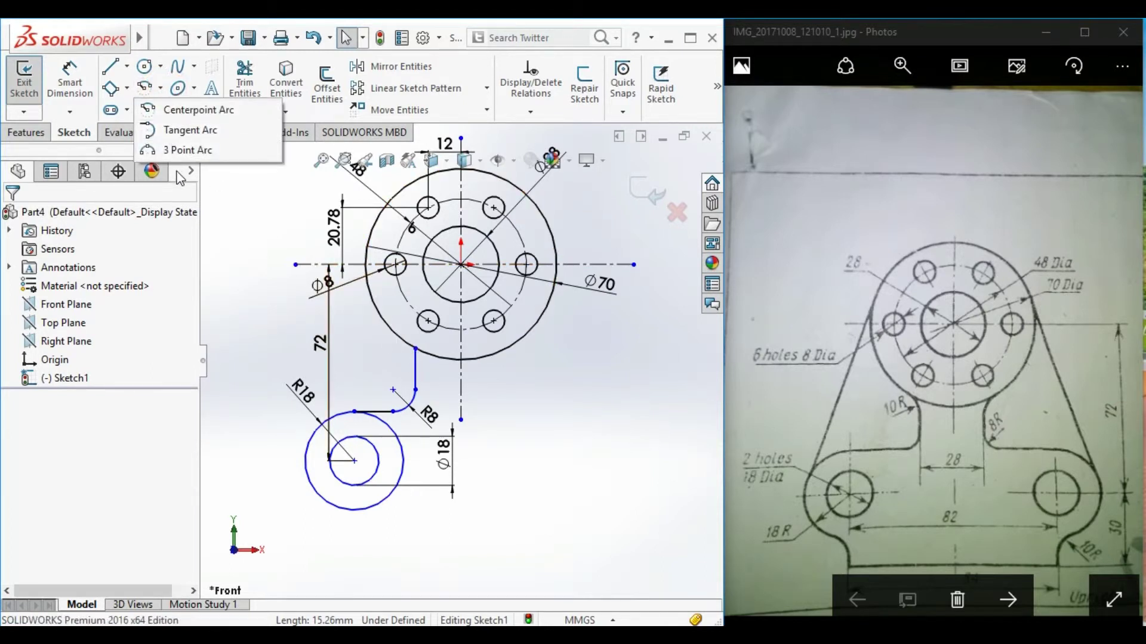
click(188, 150)
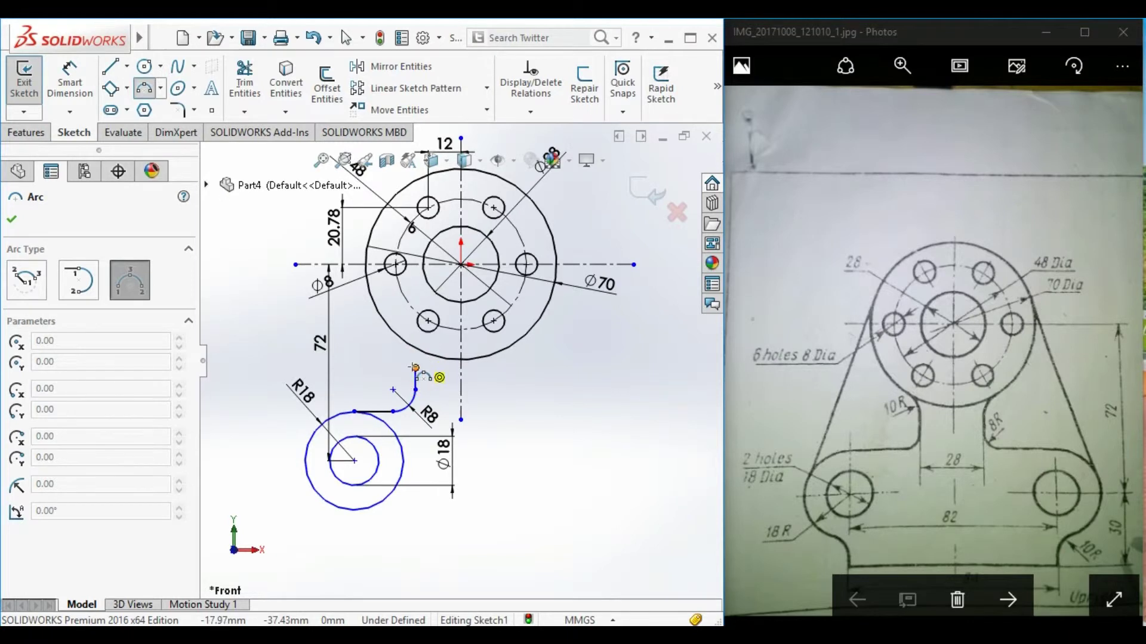
click(415, 369)
click(401, 339)
click(410, 357)
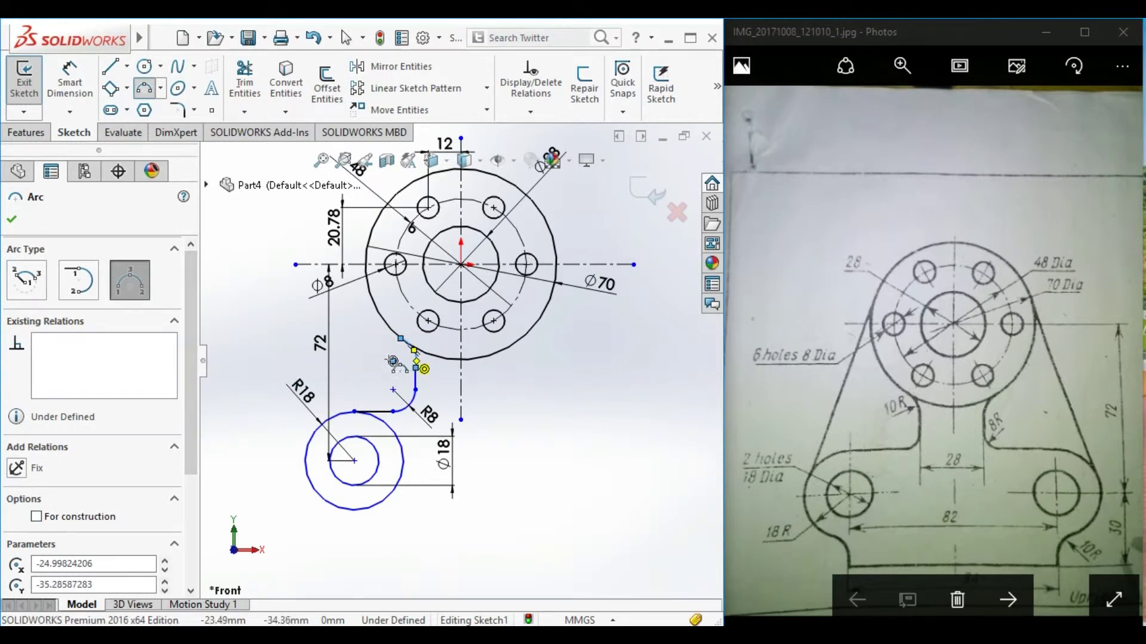
drag(191, 400, 204, 521)
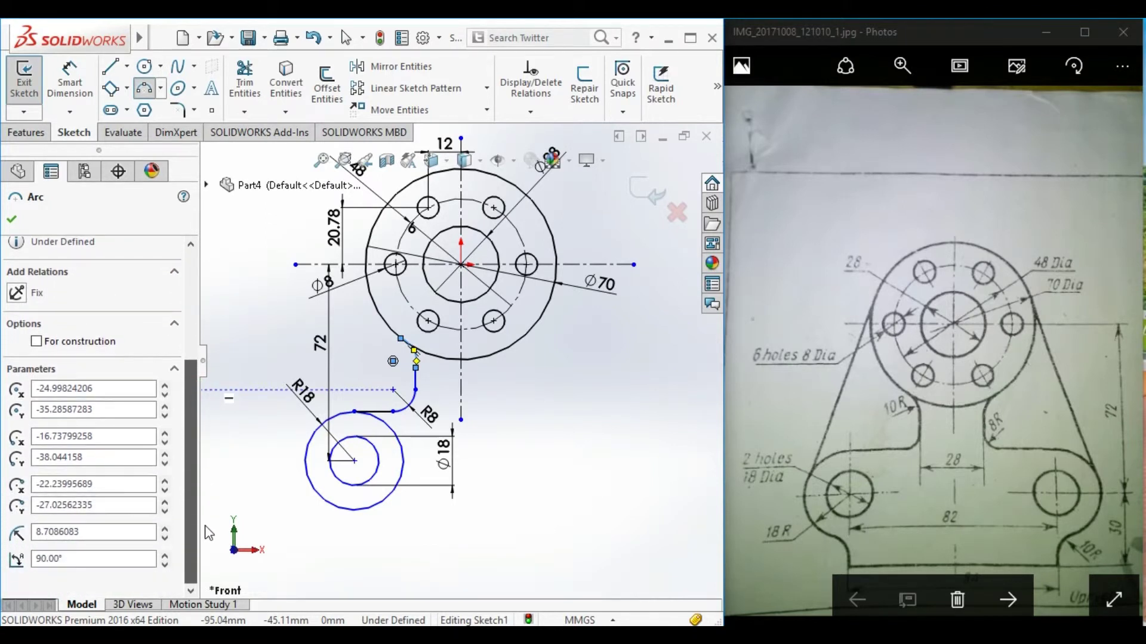
click(11, 219)
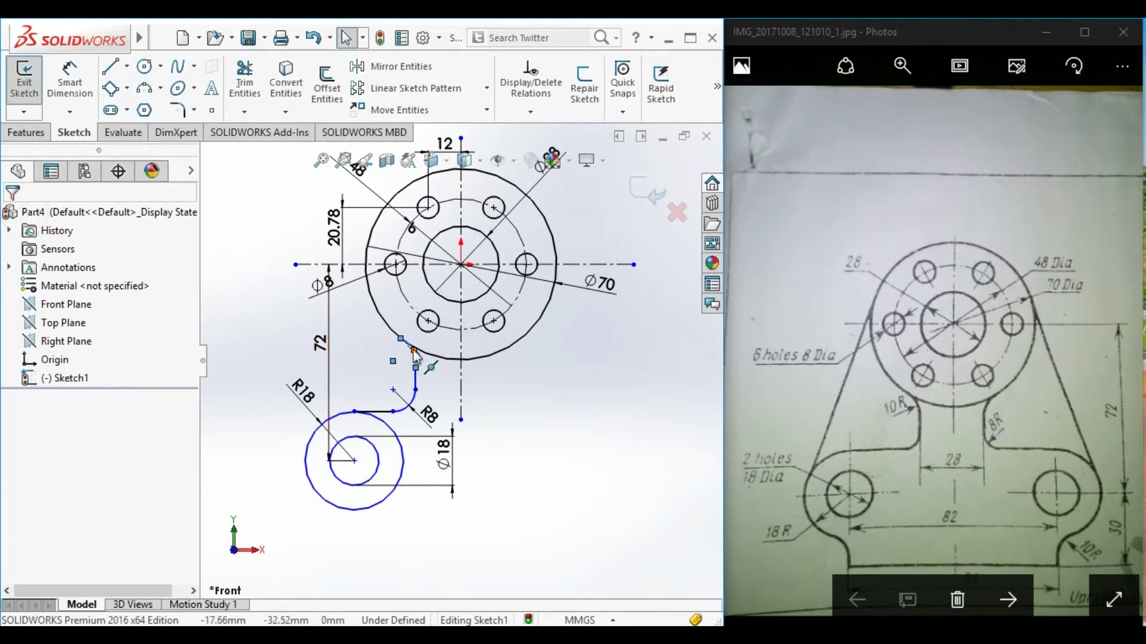
click(66, 83)
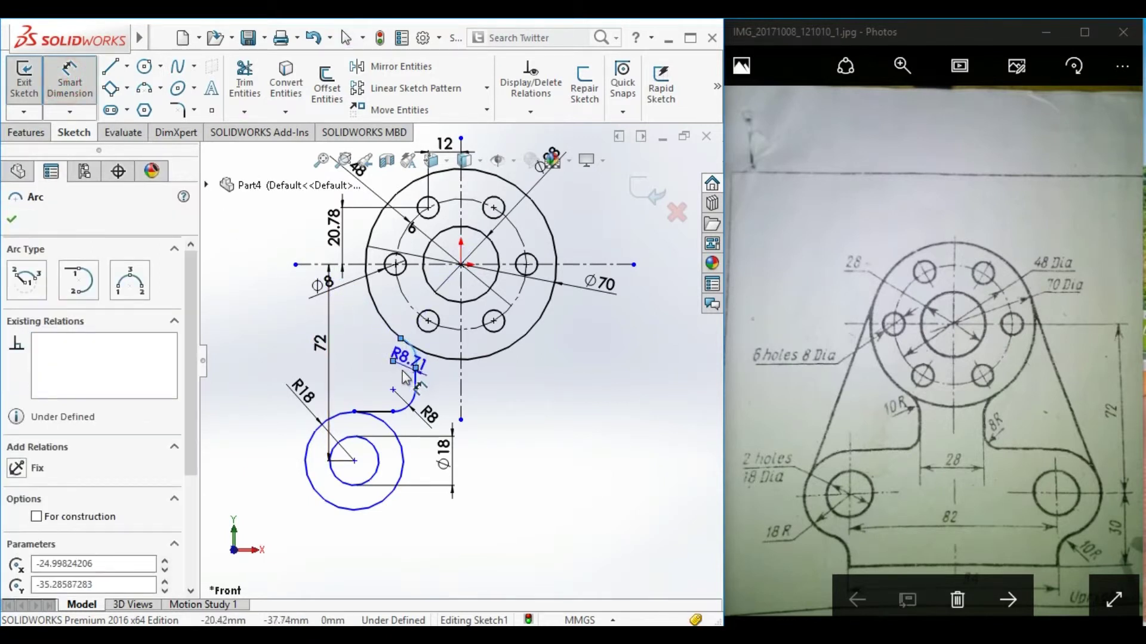
click(366, 366)
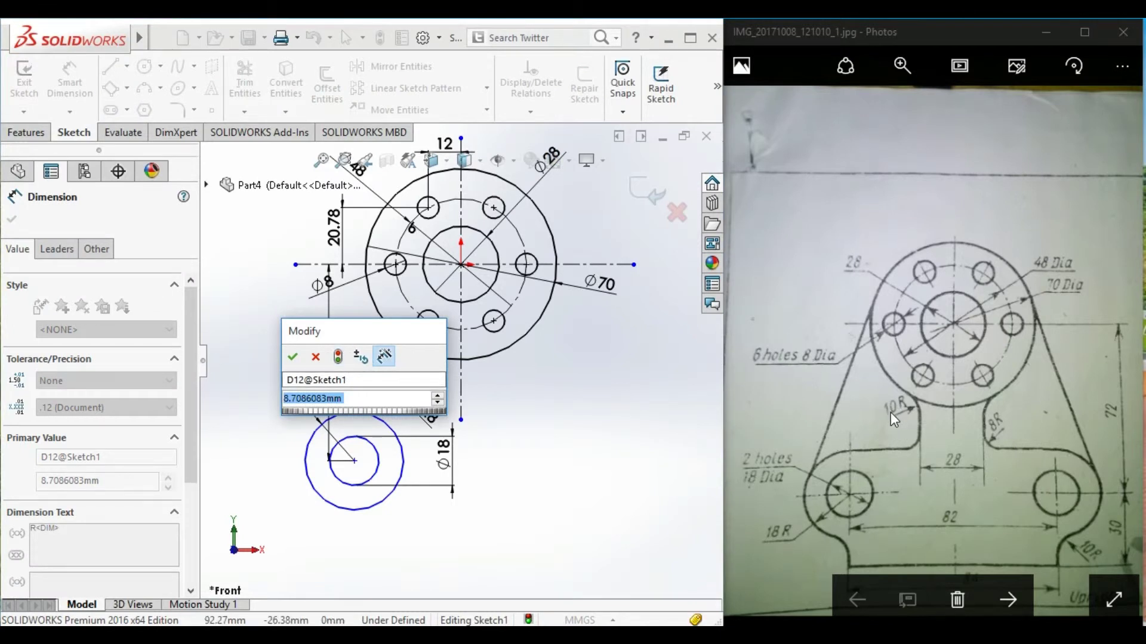
Step: Set the small arc's radius to 10 and clear the selection
text(10)
key(Return)
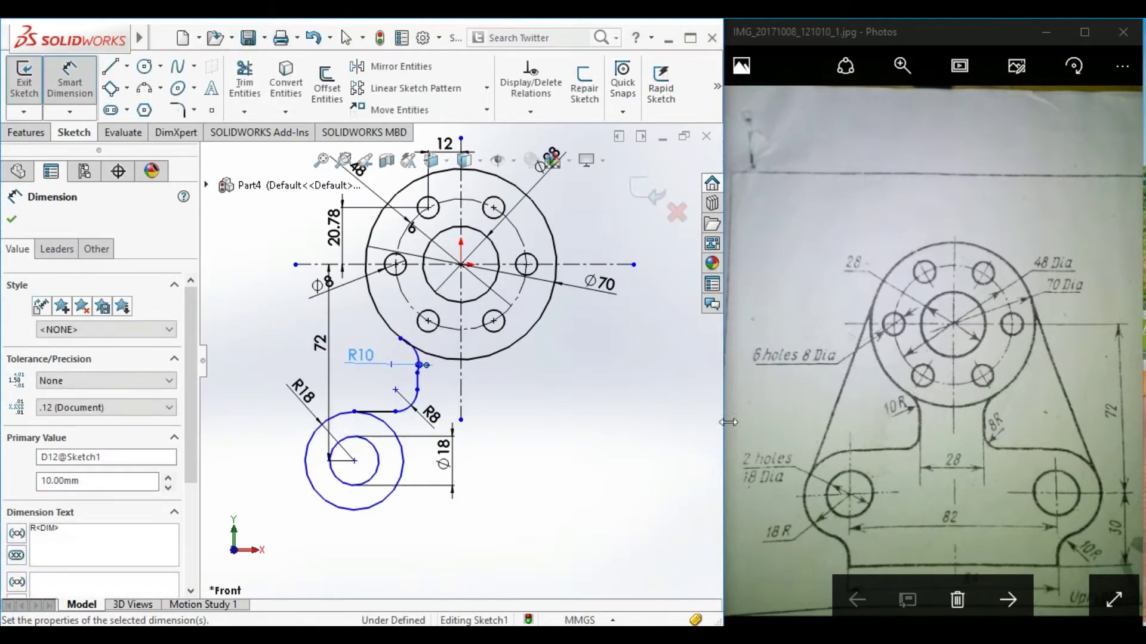
key(Escape)
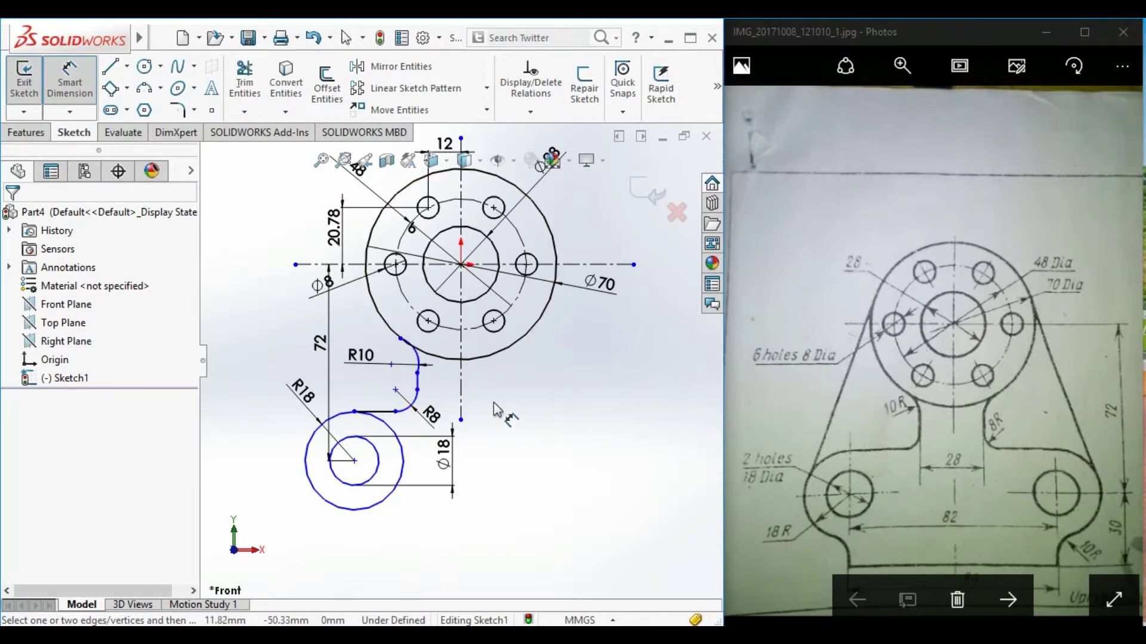
key(Escape)
click(466, 552)
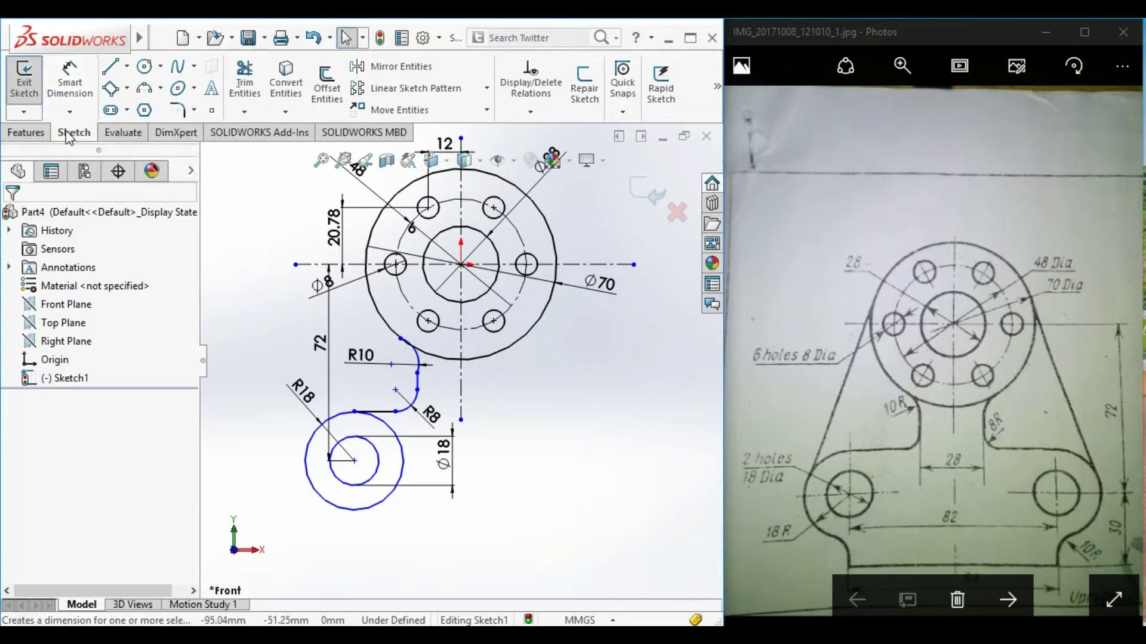
click(110, 66)
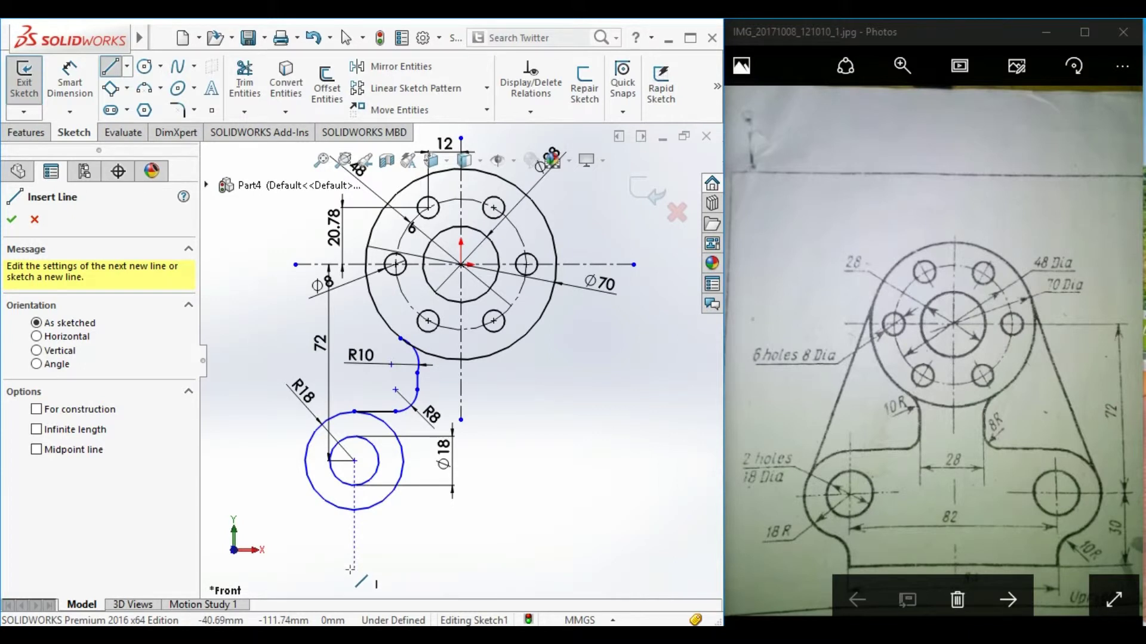
Step: Draw a base line about 102 mm long below the R18 lobe and give it a Horizontal relation
click(355, 570)
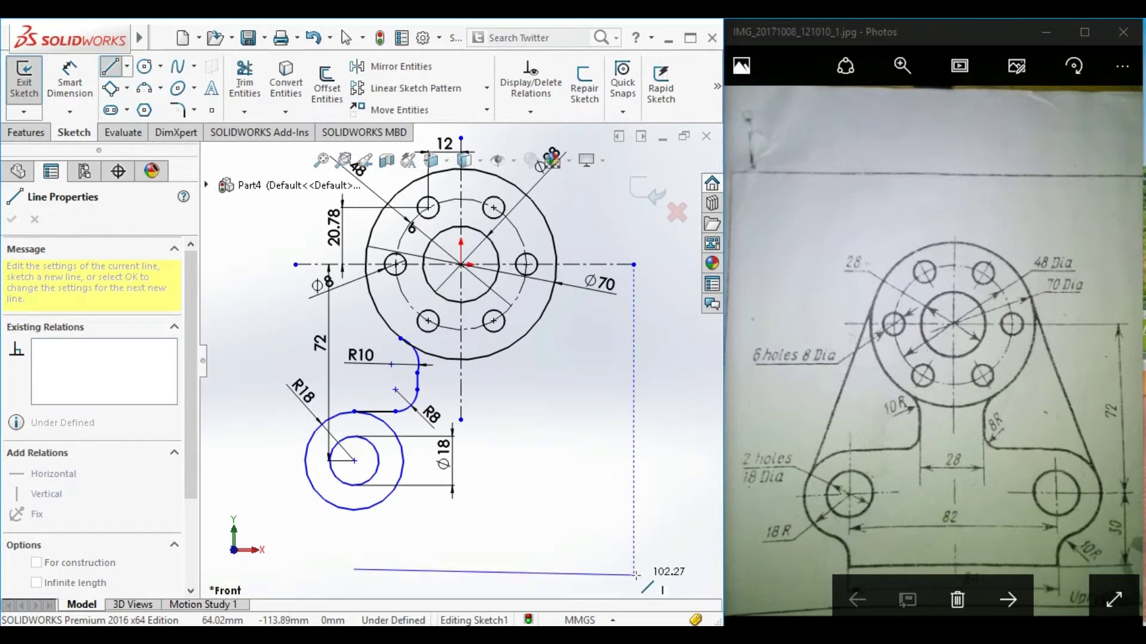
click(636, 575)
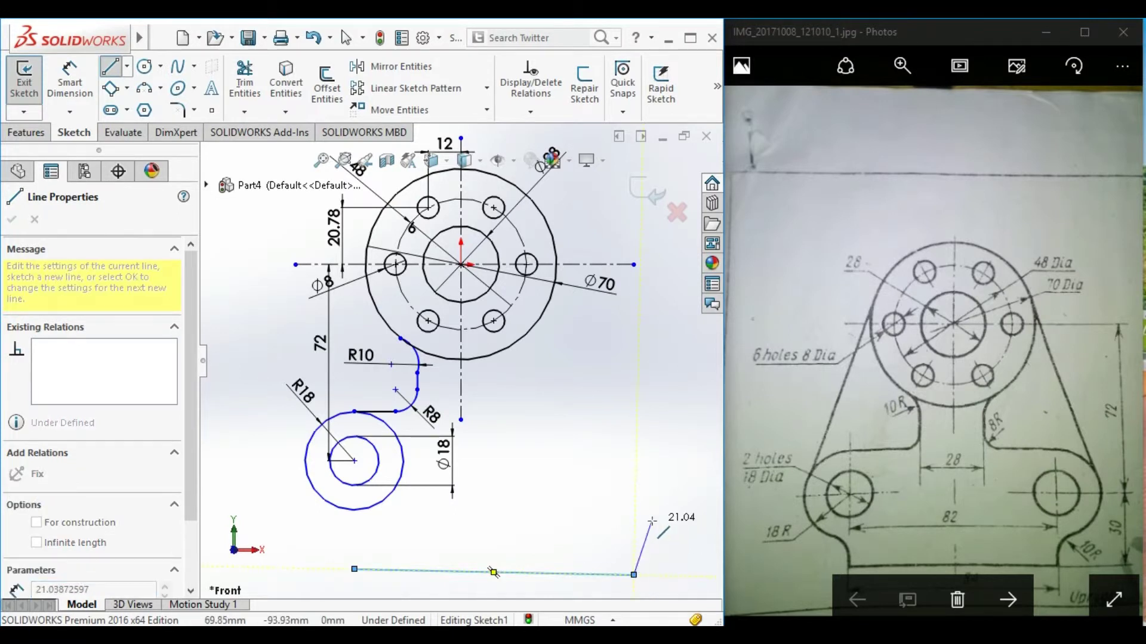
key(Escape)
key(Escape)
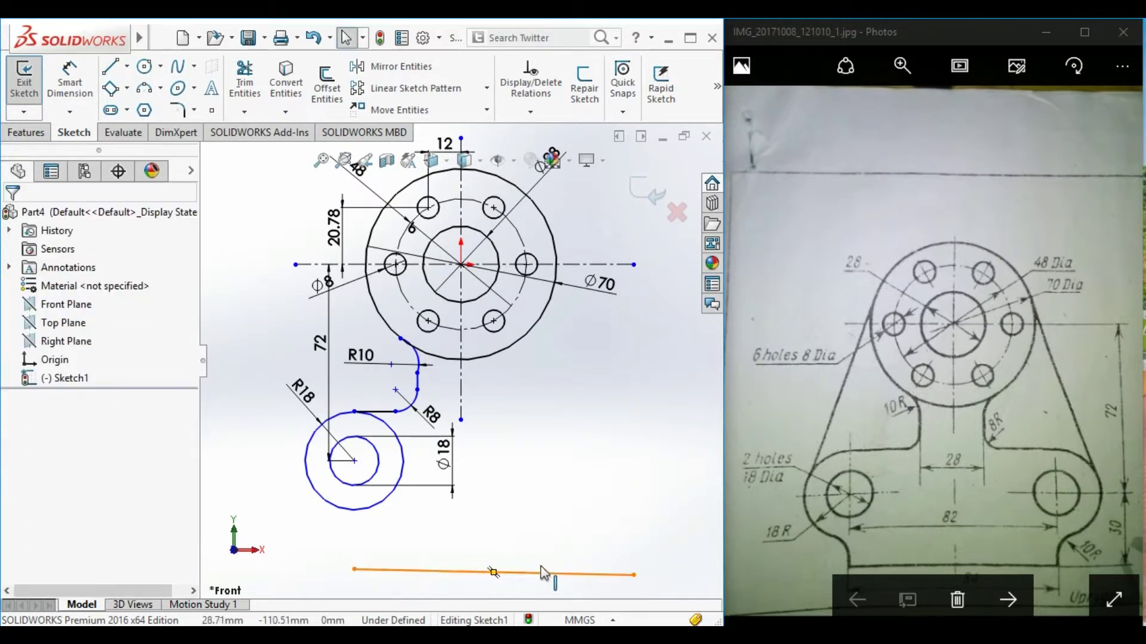
click(548, 574)
right_click(548, 574)
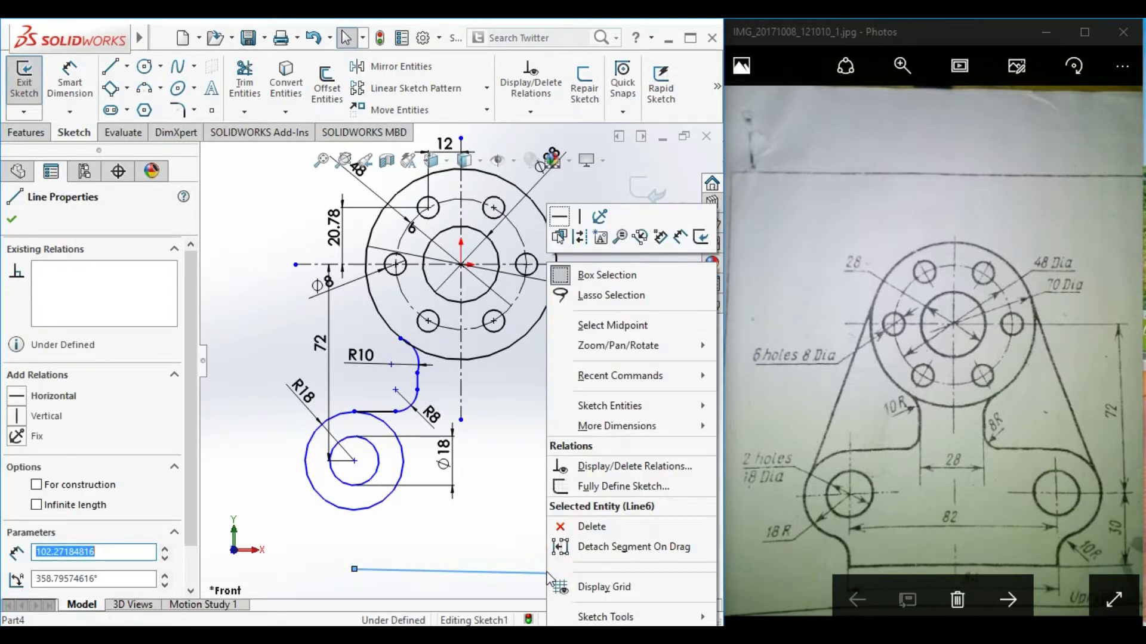
click(54, 397)
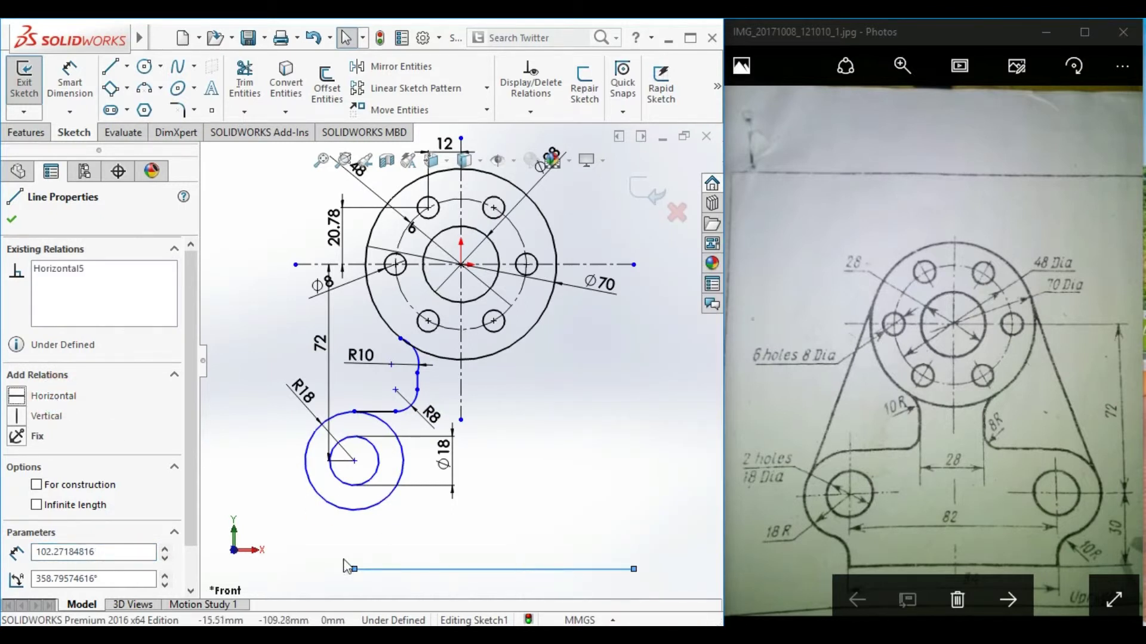
click(11, 219)
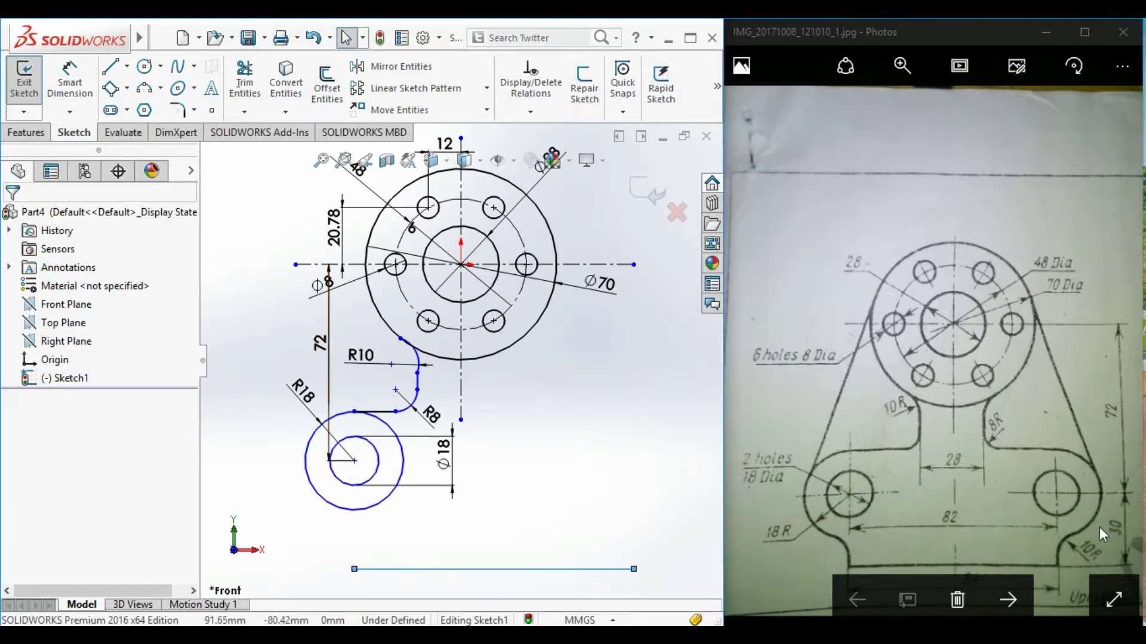
click(223, 37)
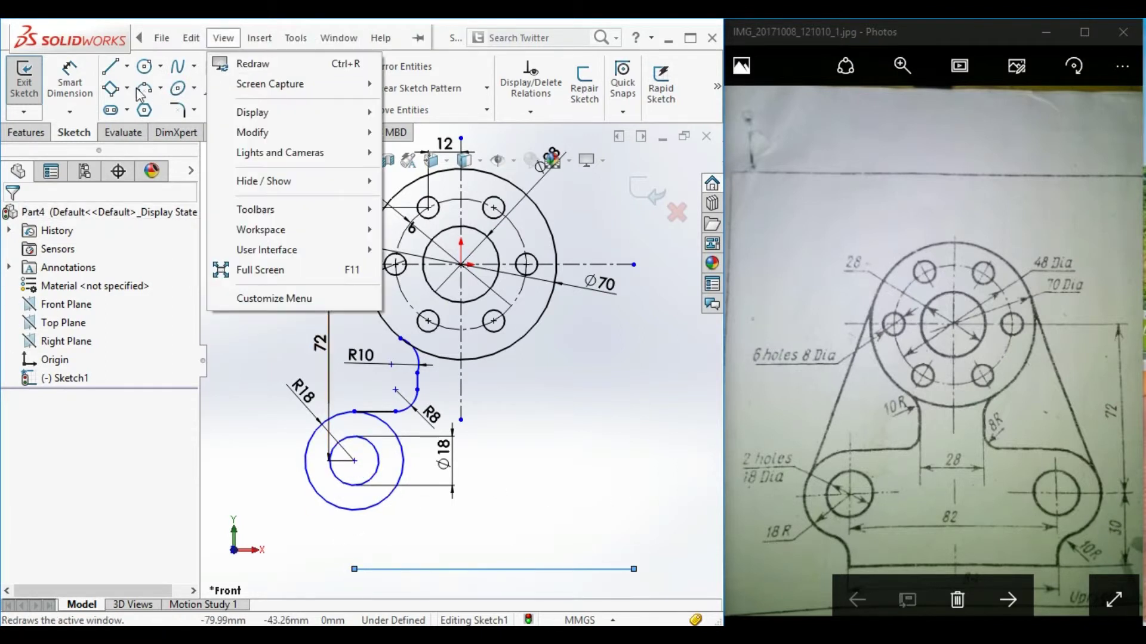
Step: Dimension the base line 30 below the lower circle's centre and move the dimension left
click(70, 77)
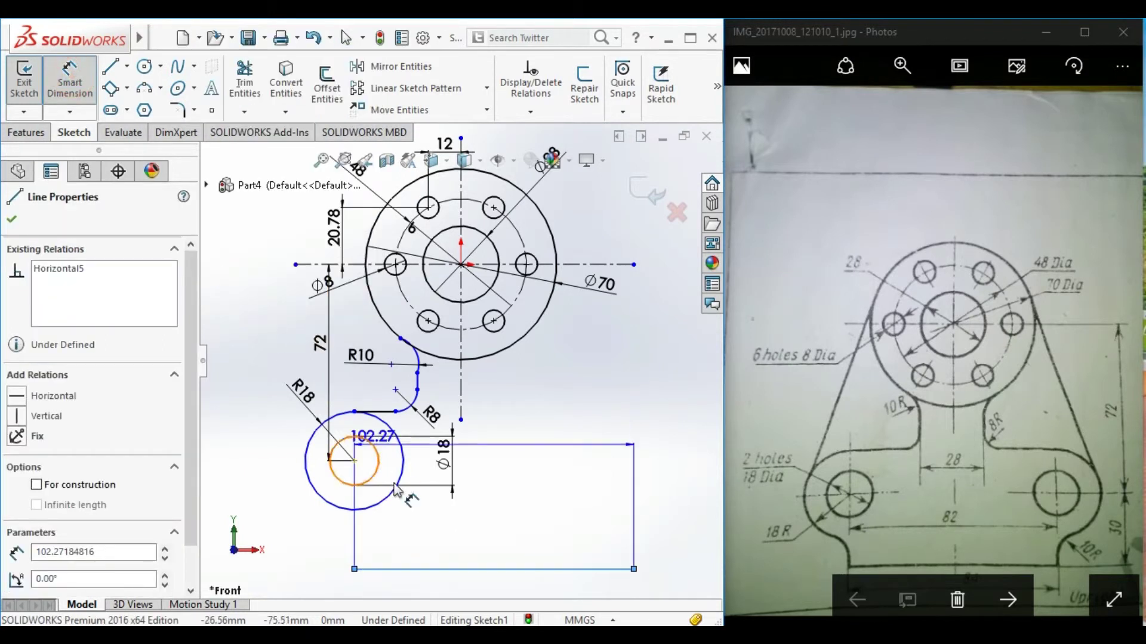
click(354, 461)
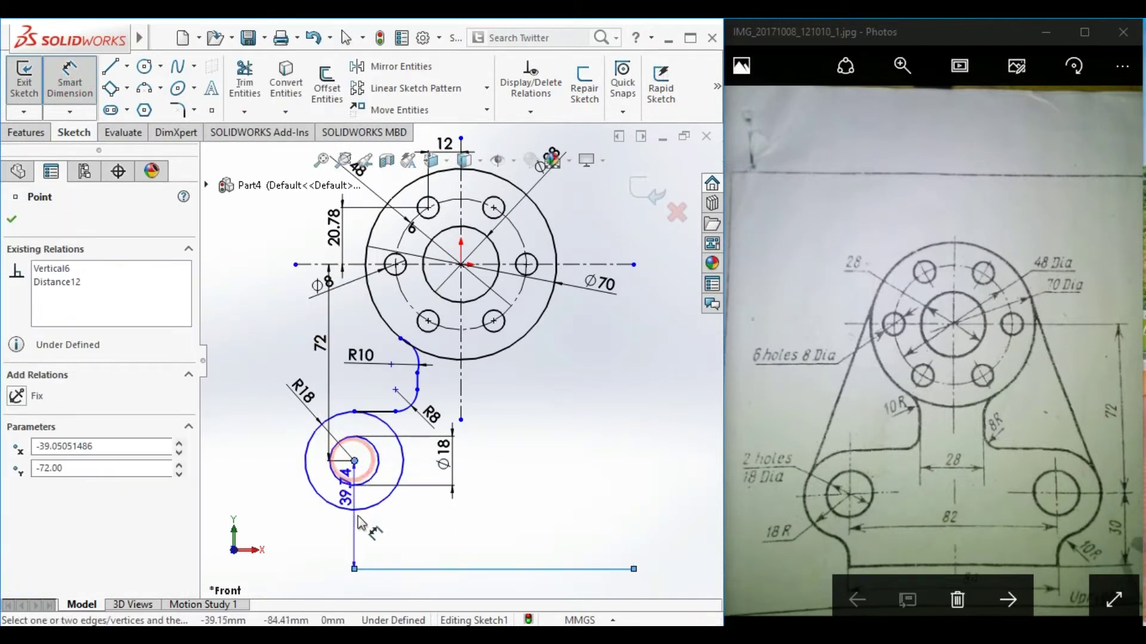
click(357, 580)
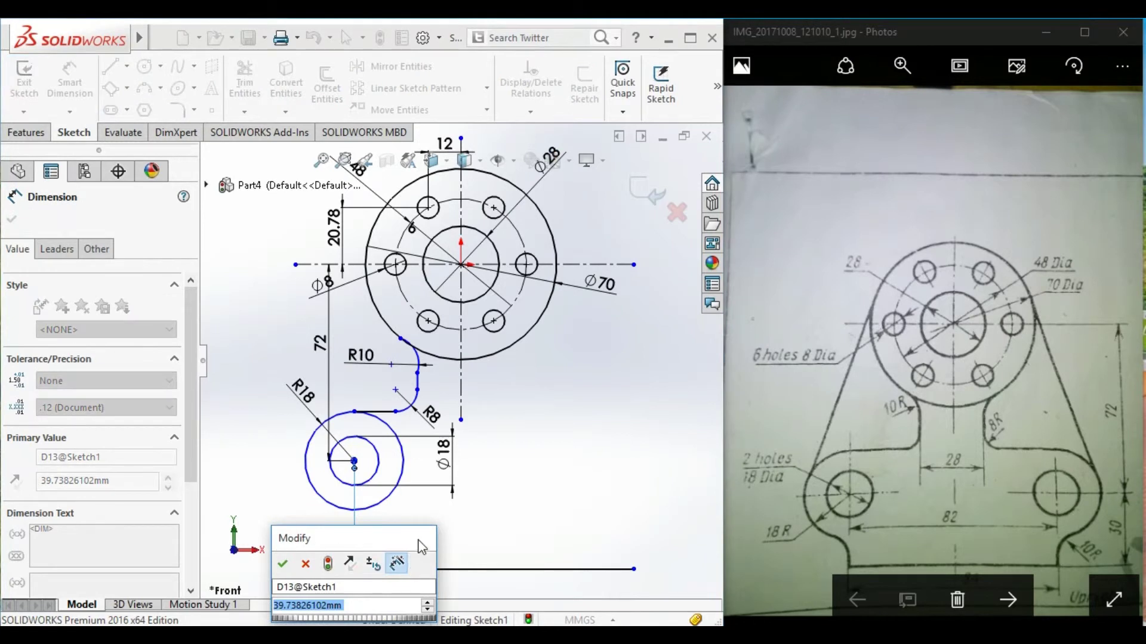
text(30)
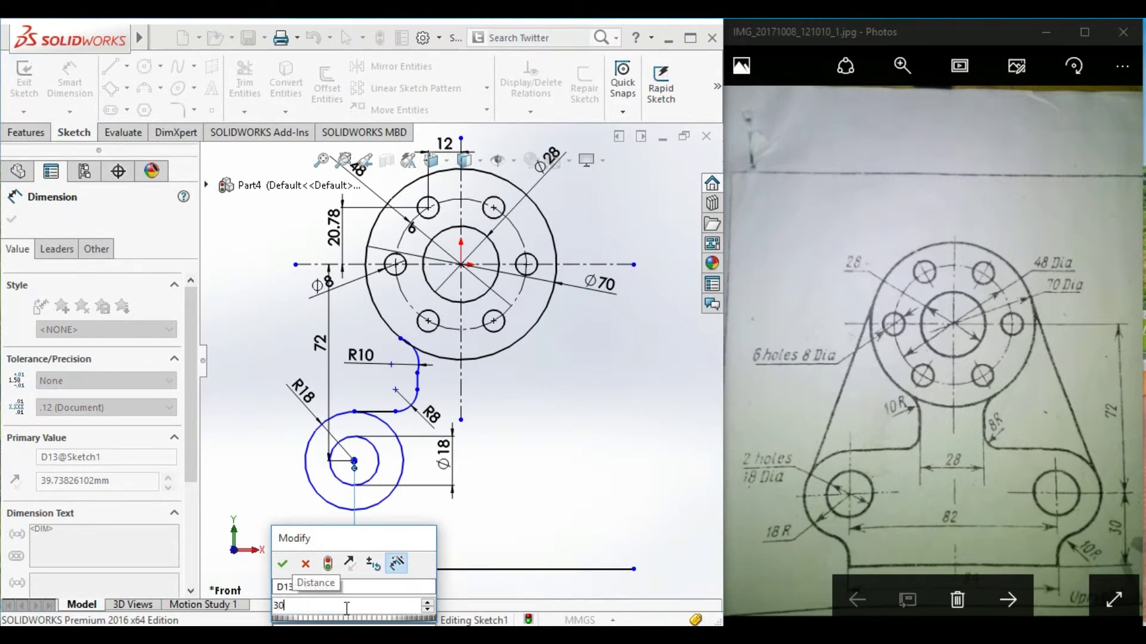
key(Return)
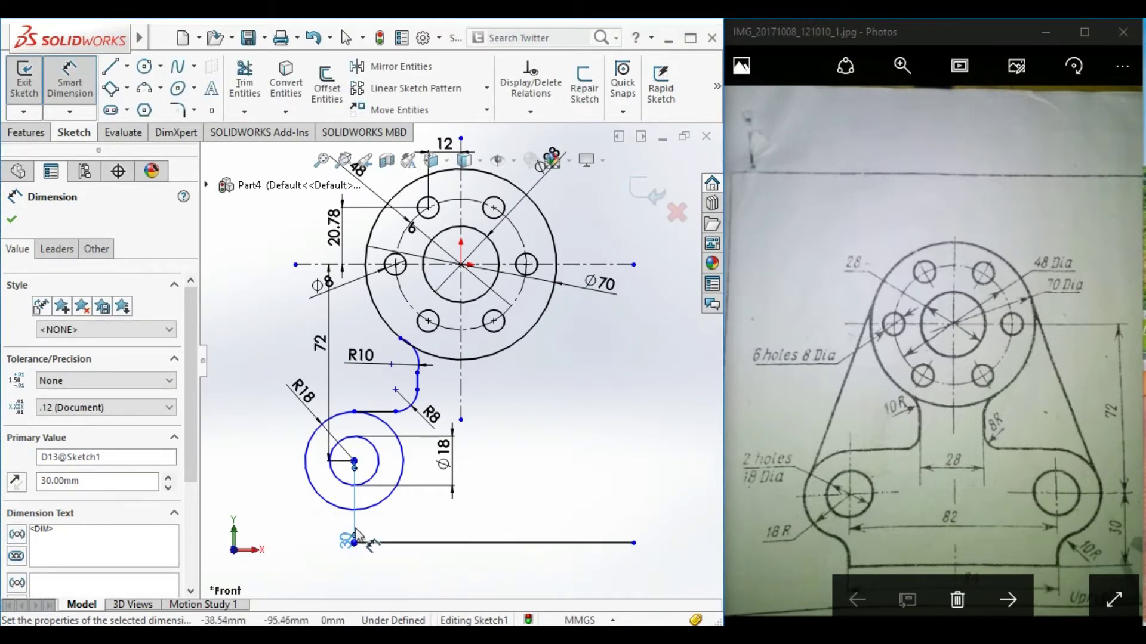
drag(356, 533, 262, 531)
click(316, 568)
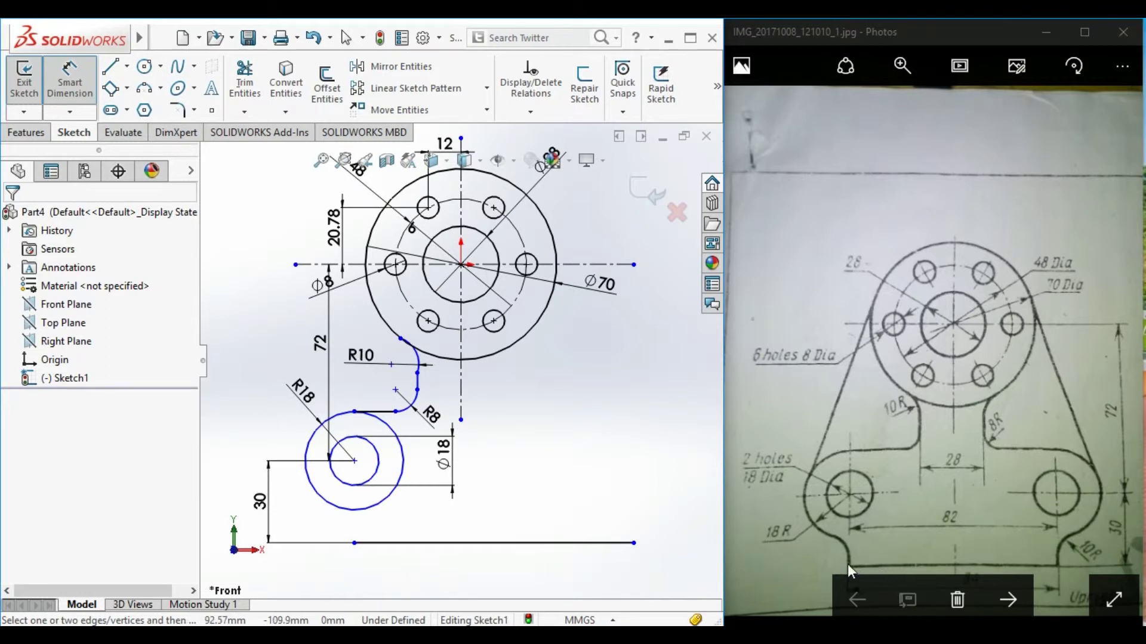
Step: Draw a three-point arc joining the base line to the bottom left of the R18 circle
click(354, 543)
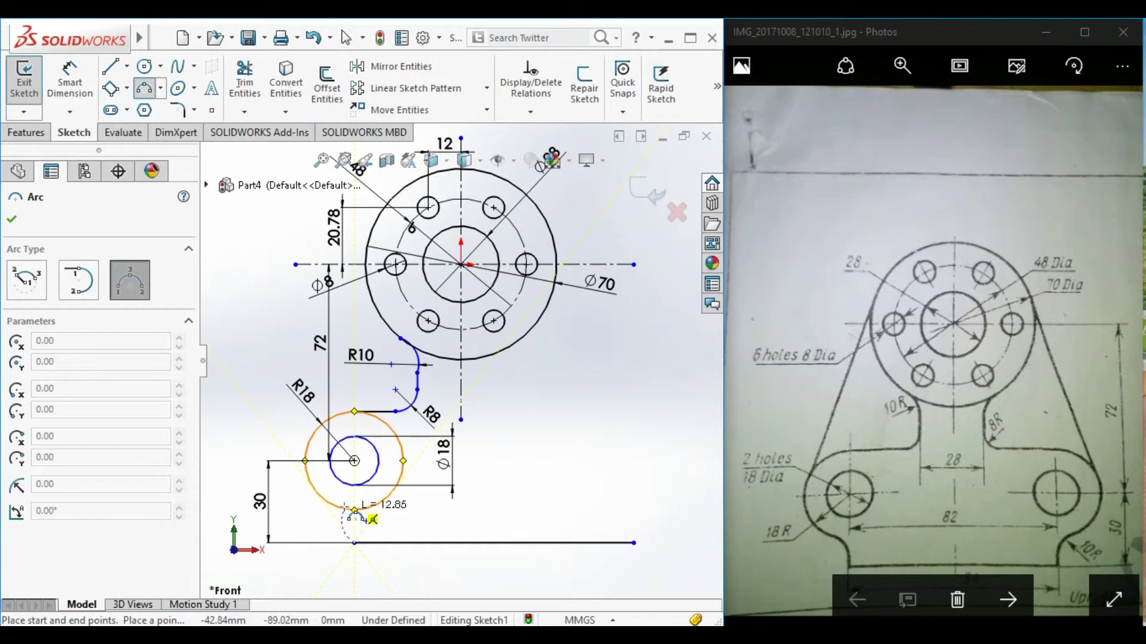
click(326, 501)
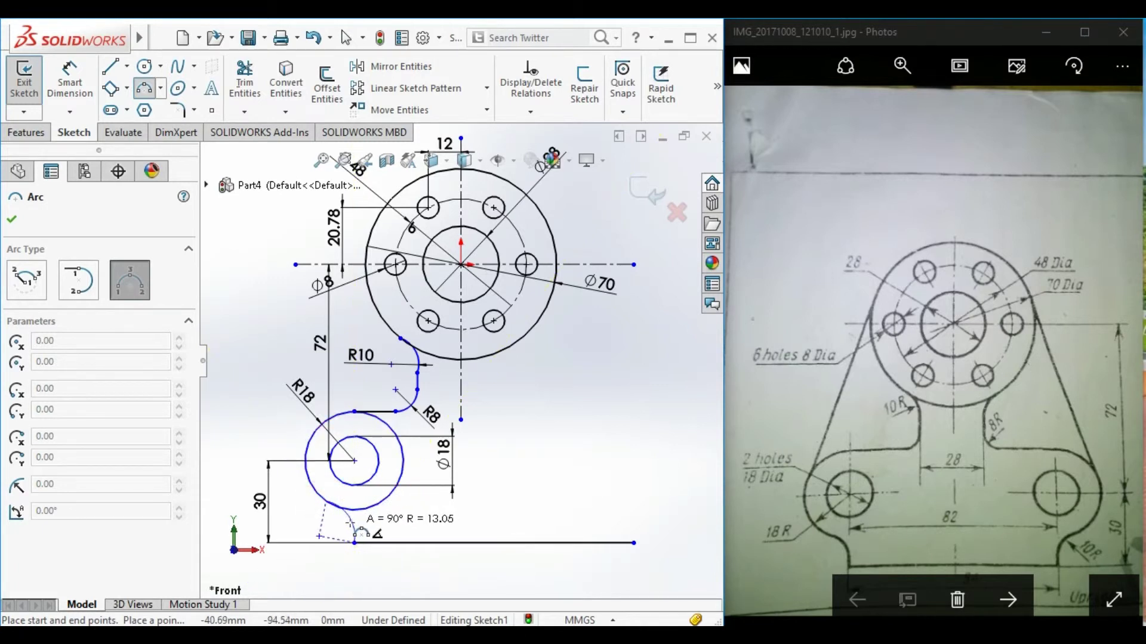
click(350, 523)
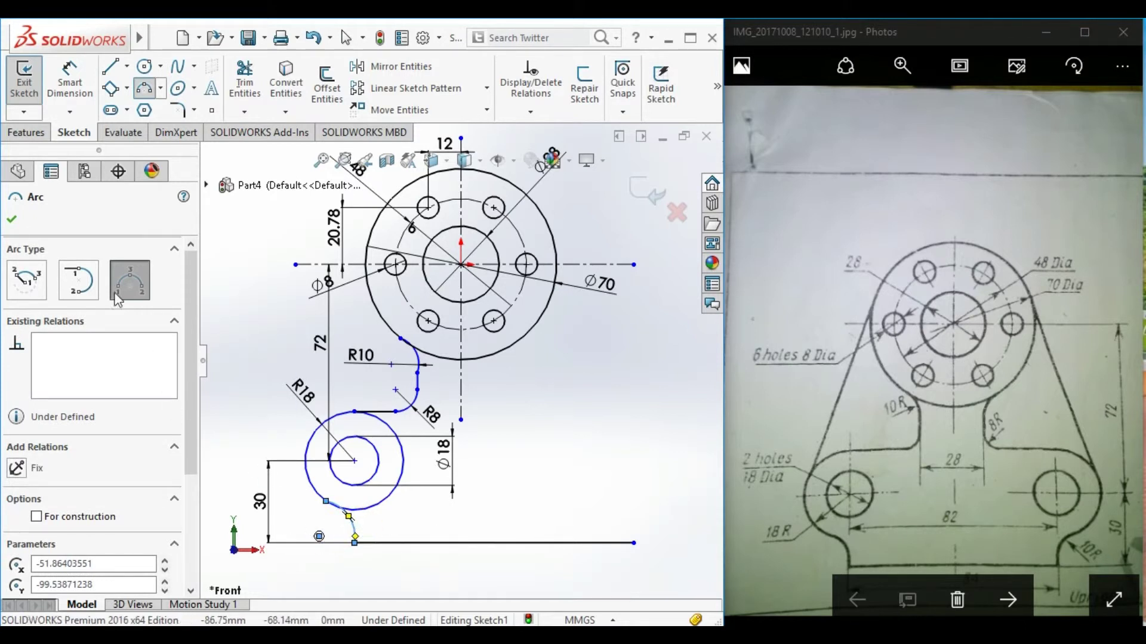
click(11, 220)
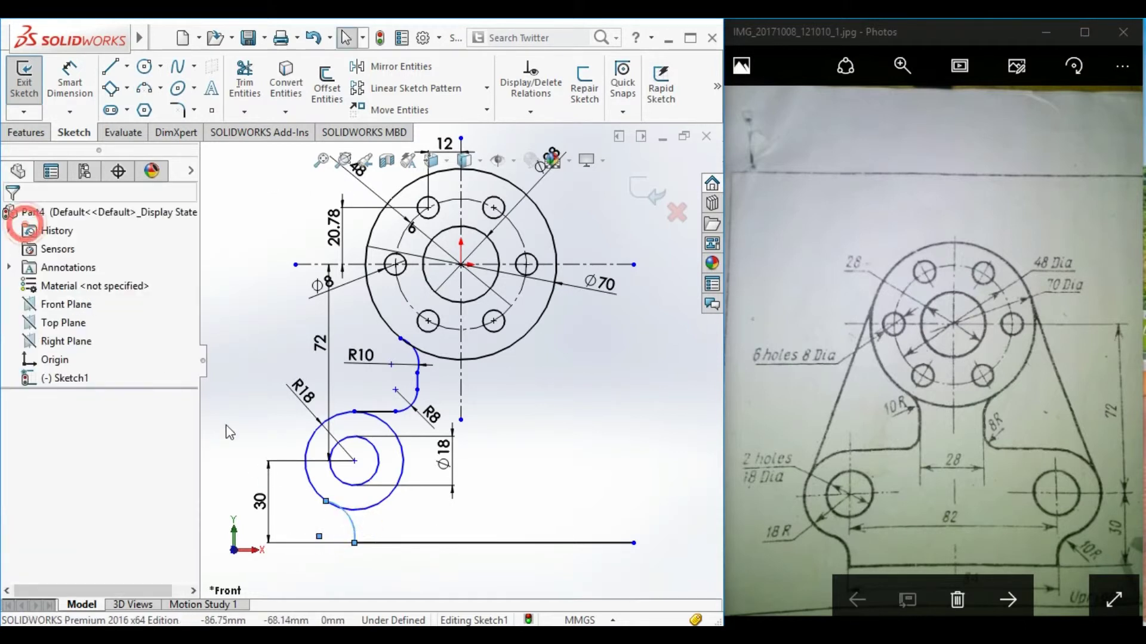
Step: Change the lower-left fillet arc's radius dimension from 13.05 to R10
click(70, 81)
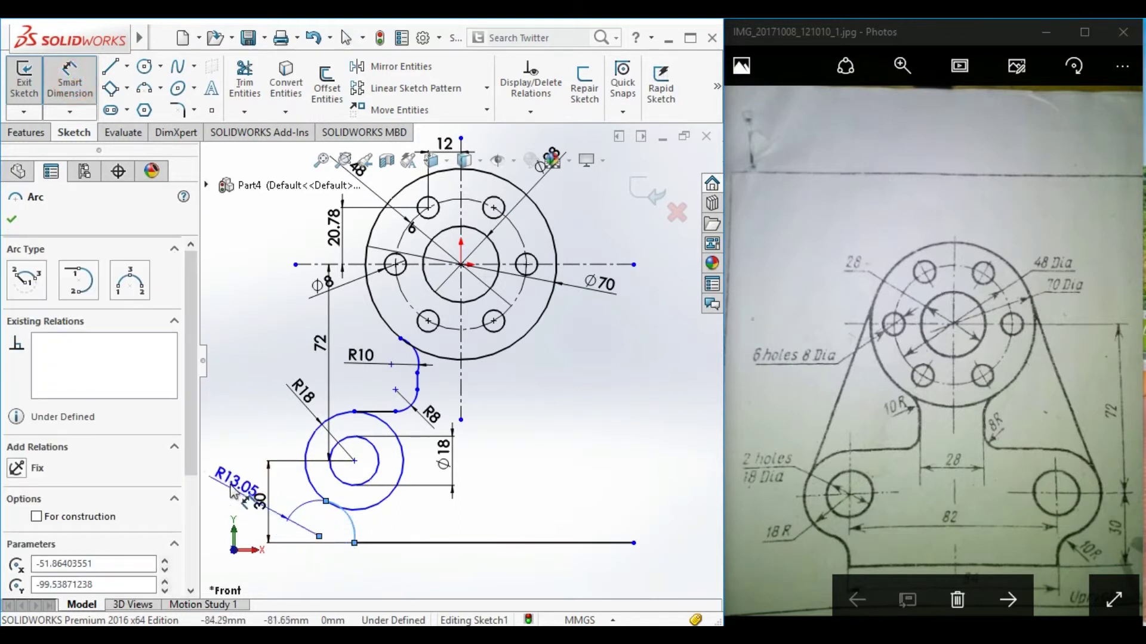
click(229, 463)
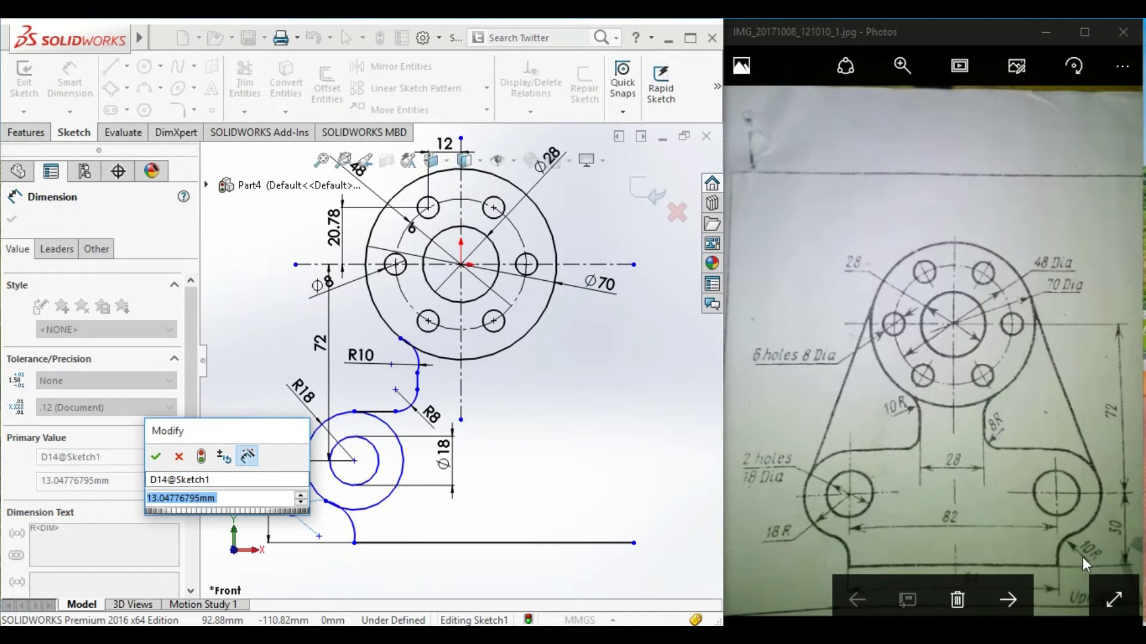
text(10)
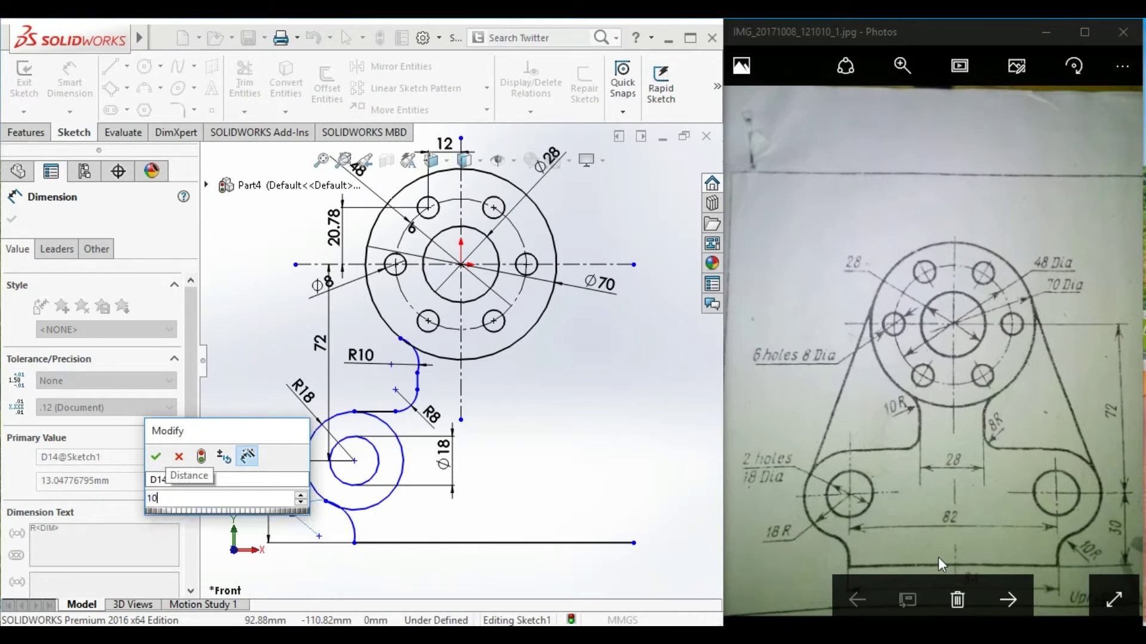
key(Return)
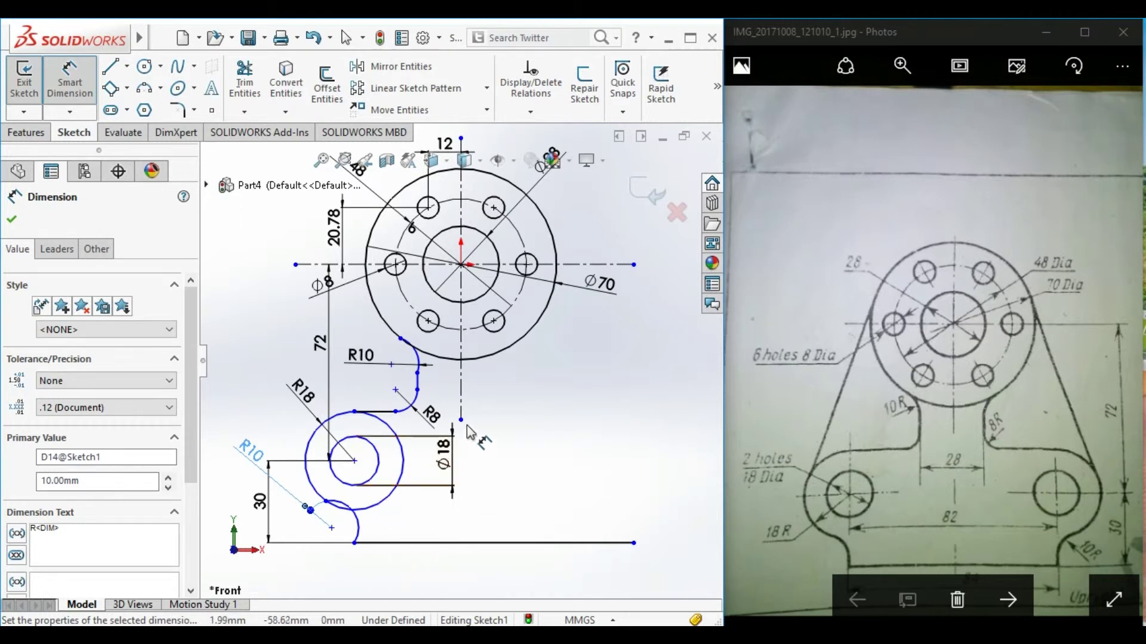
Step: Power-trim the right half of the R18 lobe circle and the small leftover arc near the base
click(241, 91)
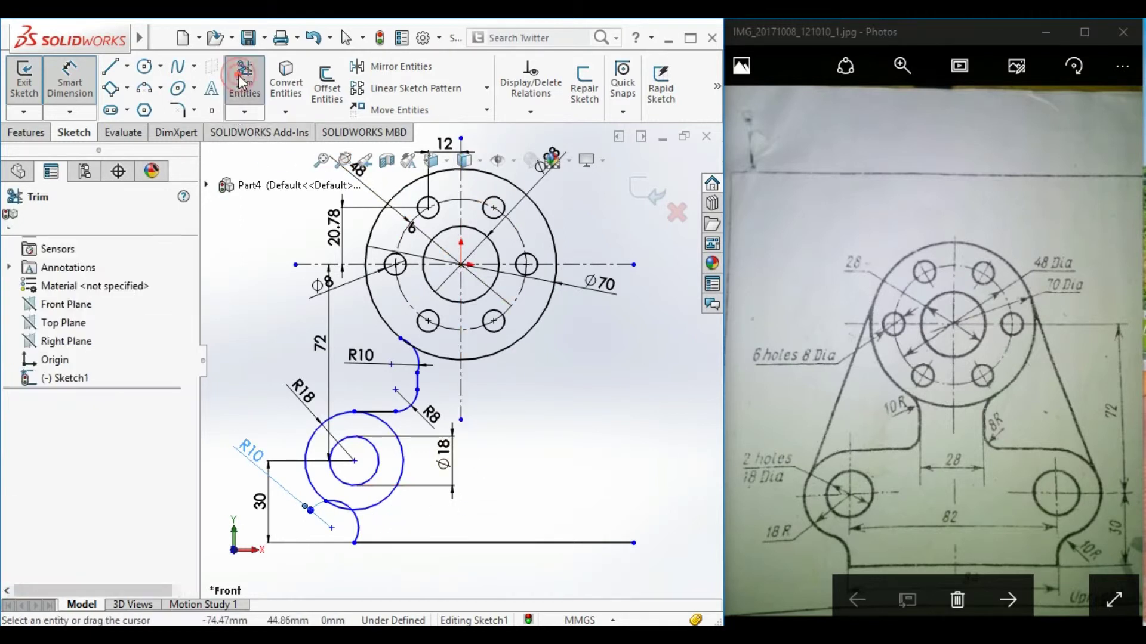
drag(370, 505, 384, 507)
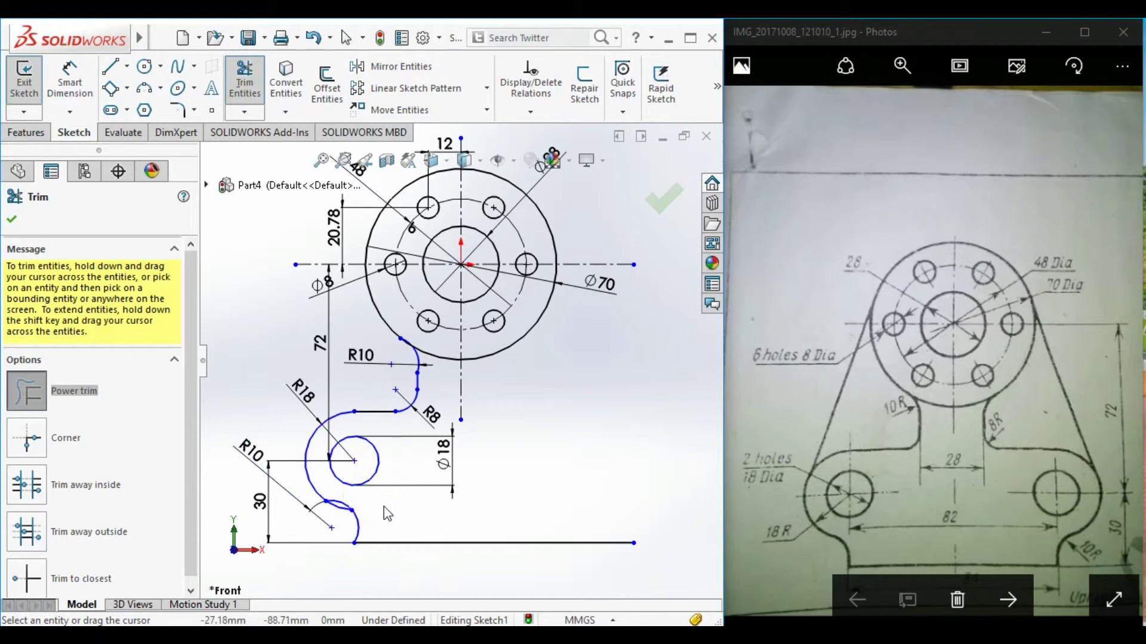
scroll(331, 564, down, 2)
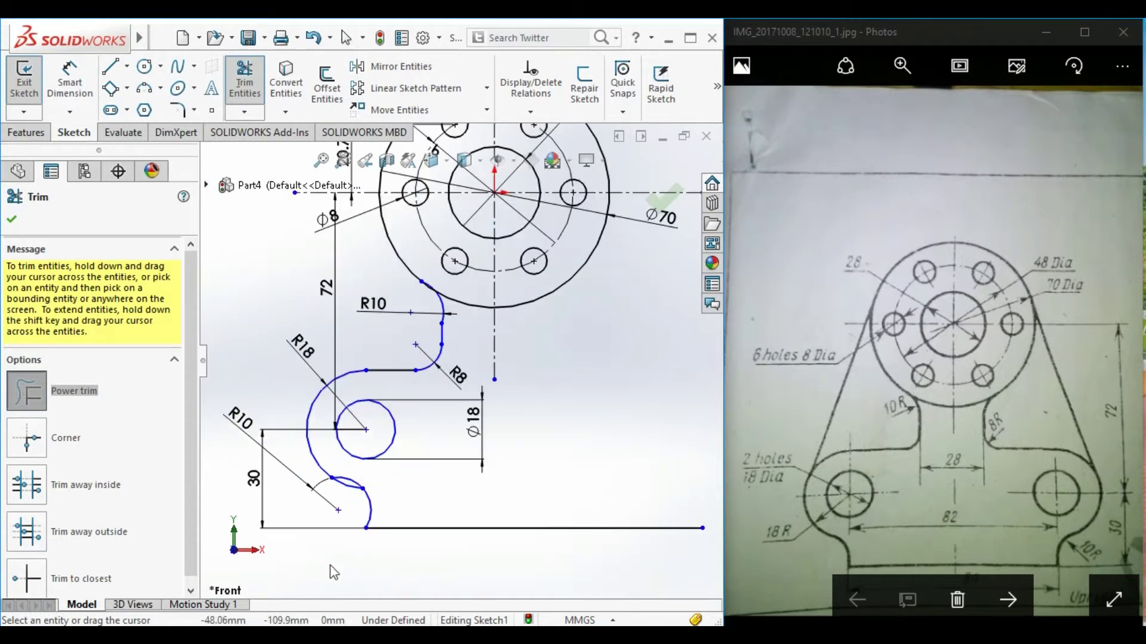
scroll(345, 537, down, 2)
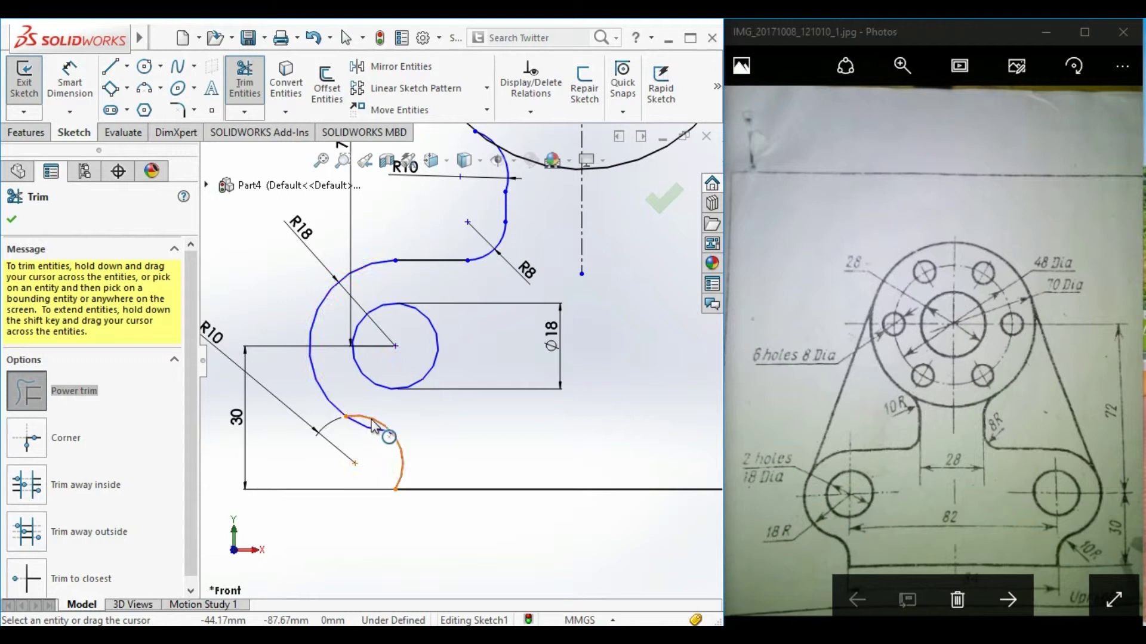
drag(376, 423, 387, 425)
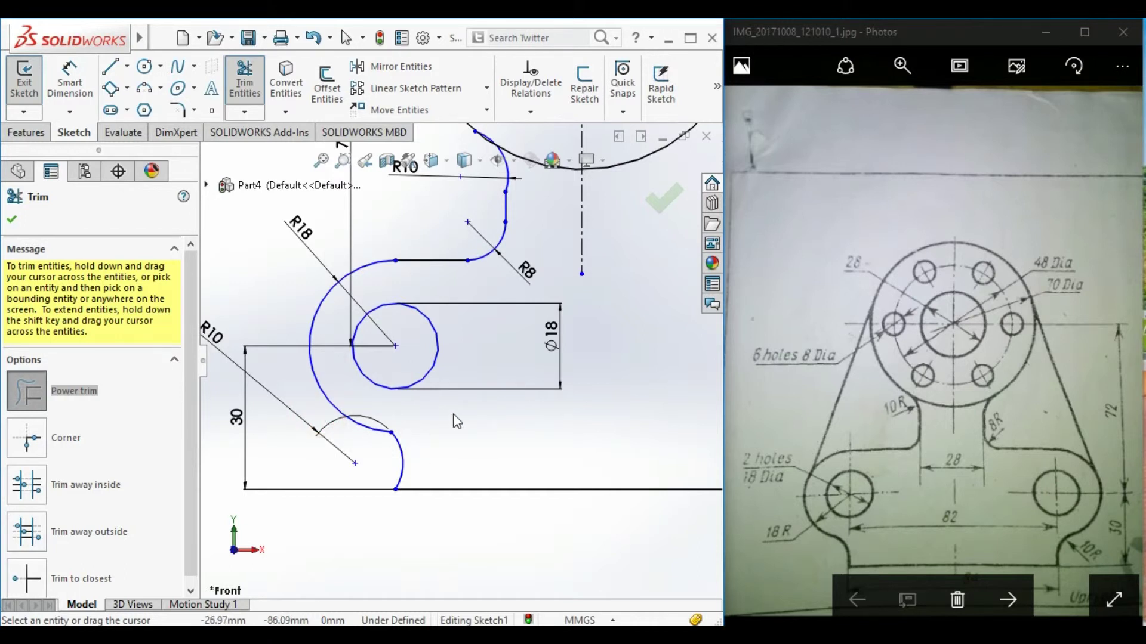
scroll(450, 410, up, 2)
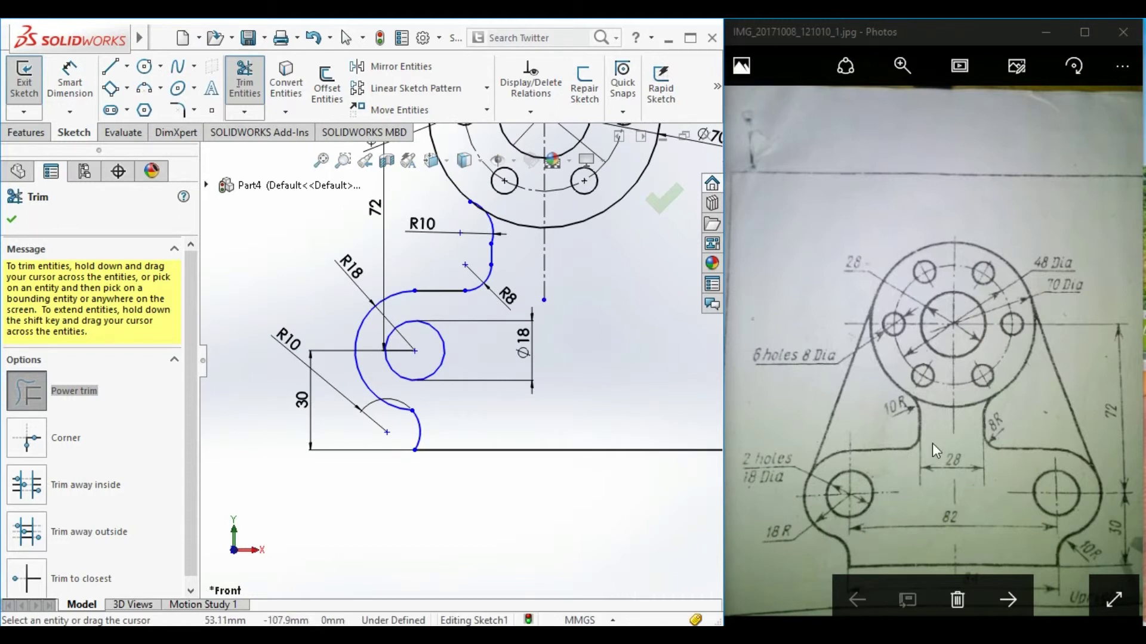
scroll(611, 238, up, 2)
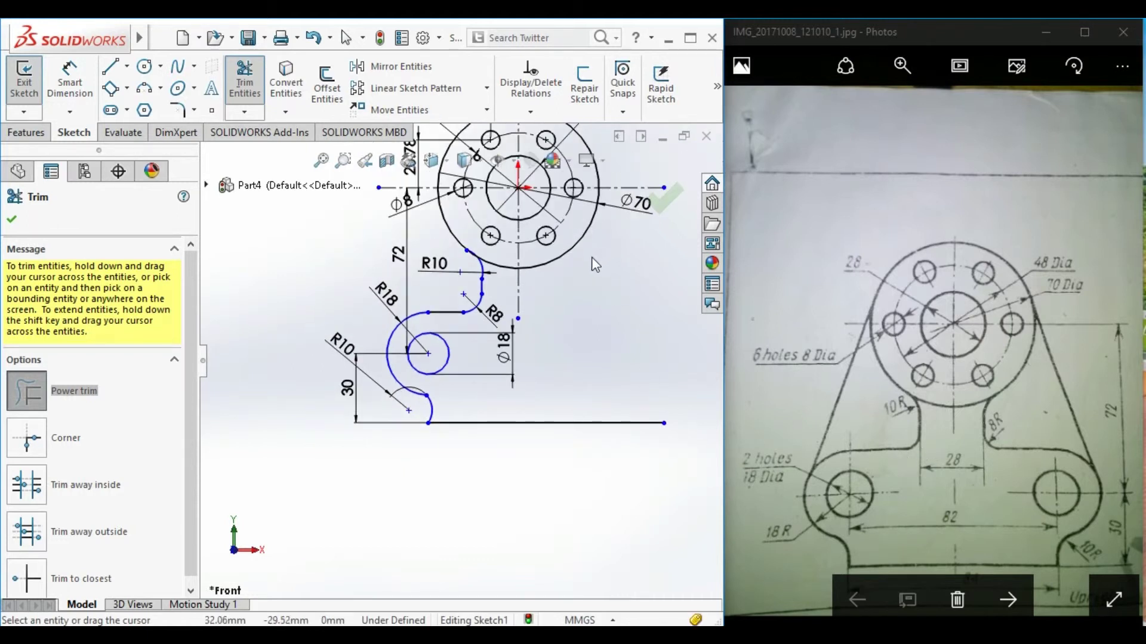
scroll(592, 259, down, 1)
scroll(592, 259, down, 1)
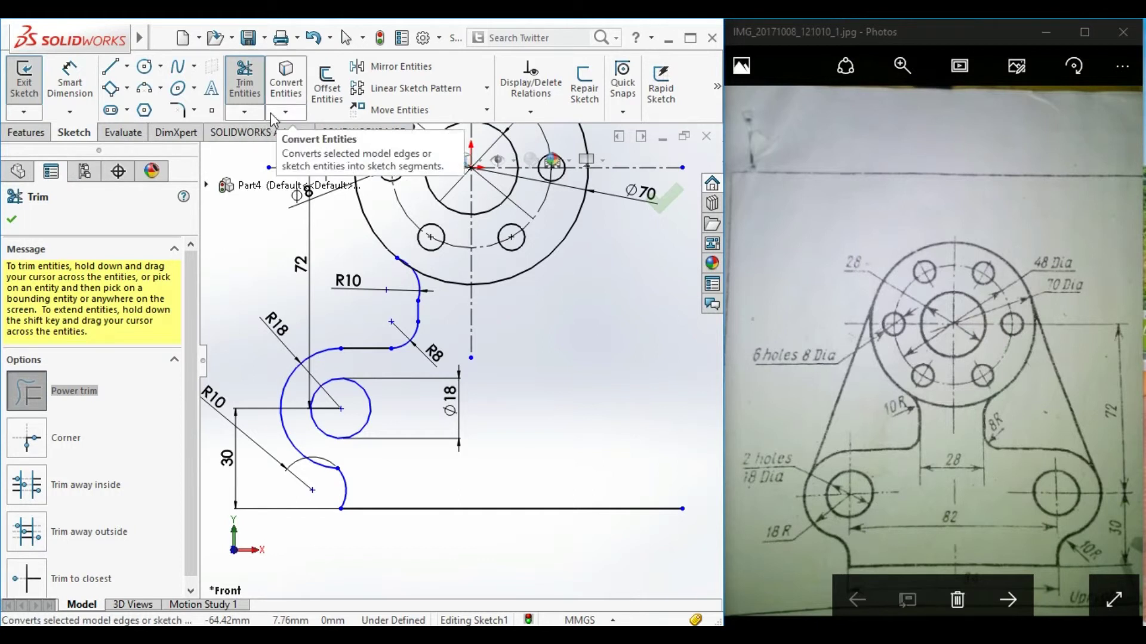
Step: Mirror the R8 and R10 fillets, connecting lines, R18 lobe arc and Ø18 hole about the vertical centreline
click(372, 75)
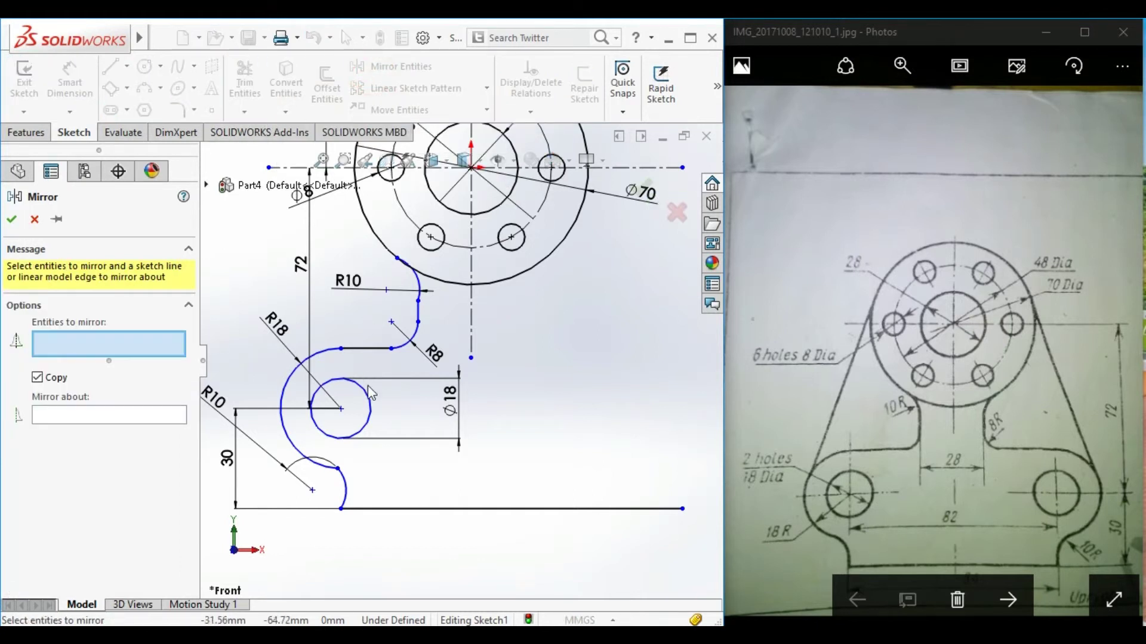
click(410, 351)
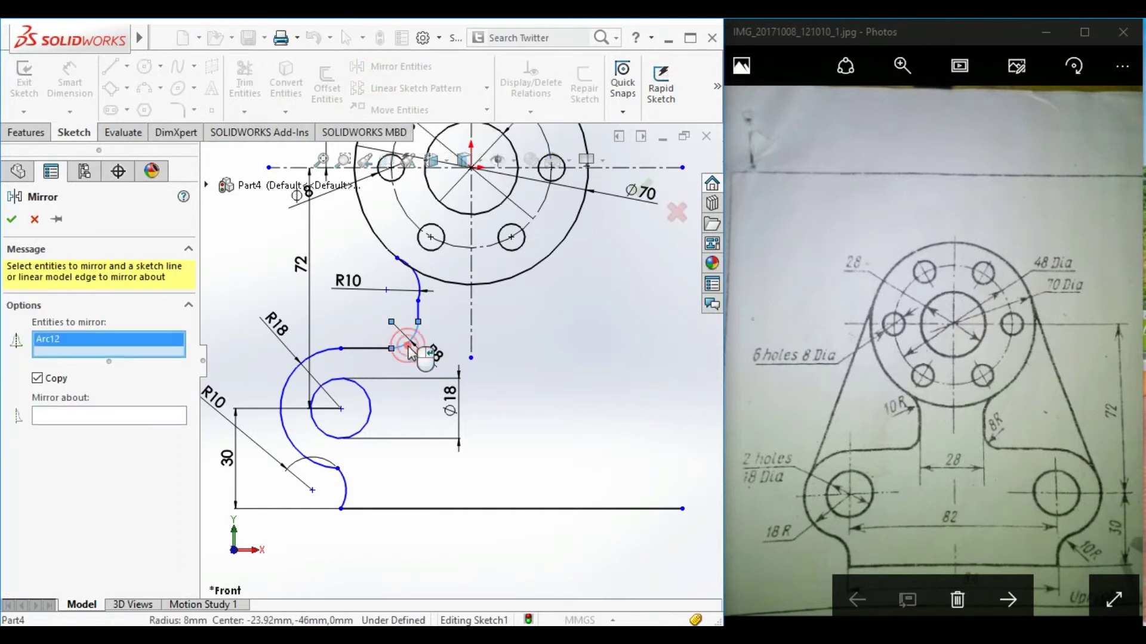
click(416, 314)
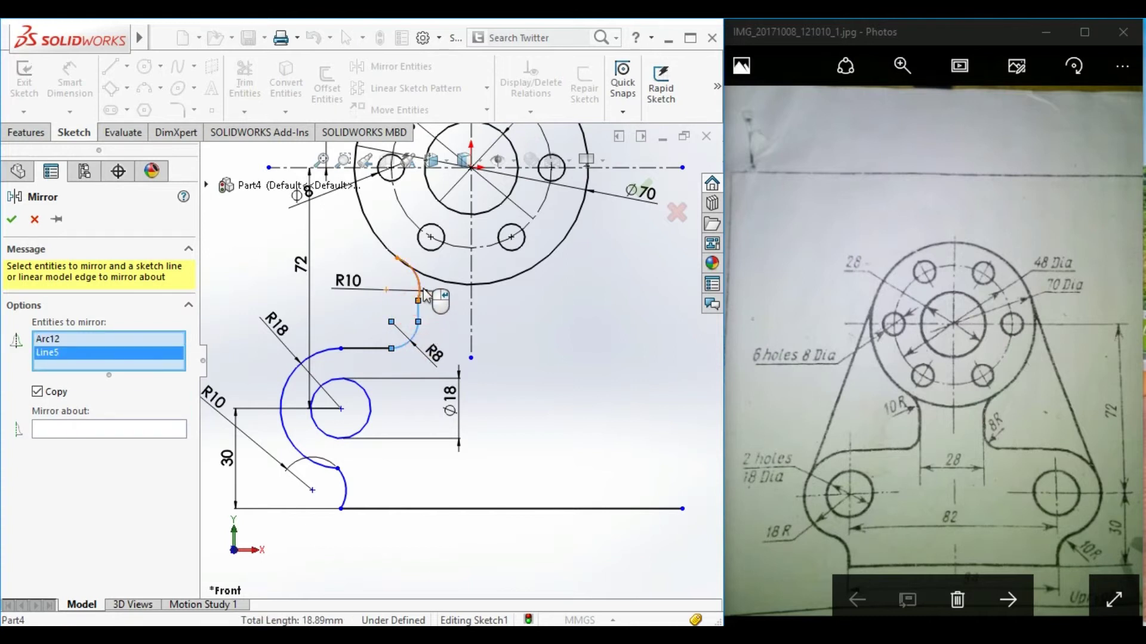
click(420, 289)
click(358, 348)
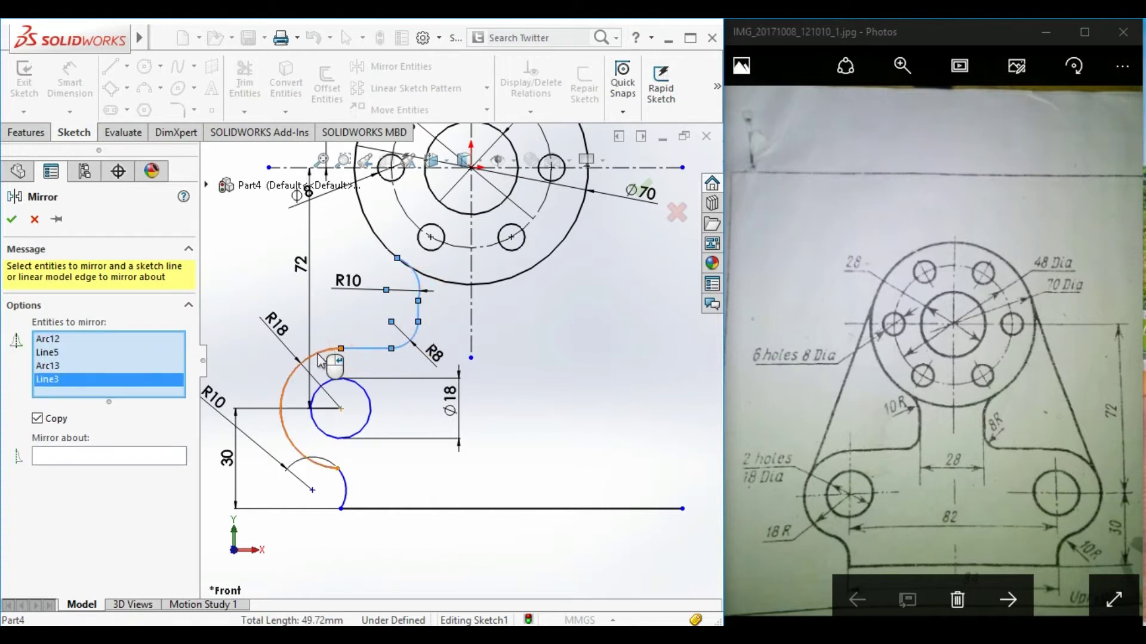
click(316, 355)
click(326, 433)
click(345, 488)
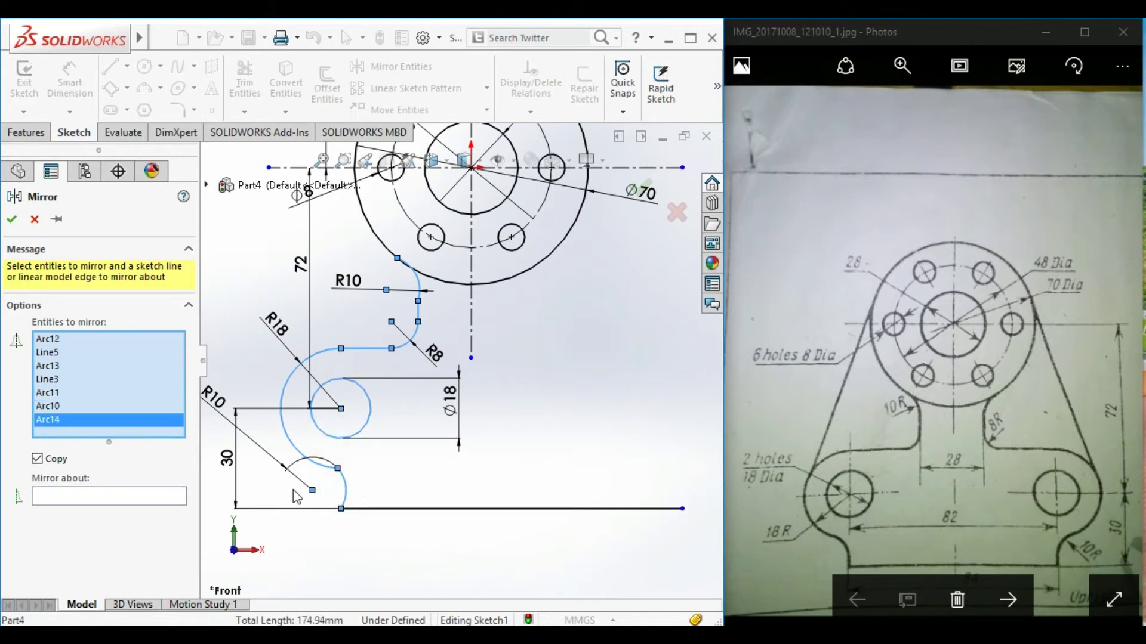
click(117, 496)
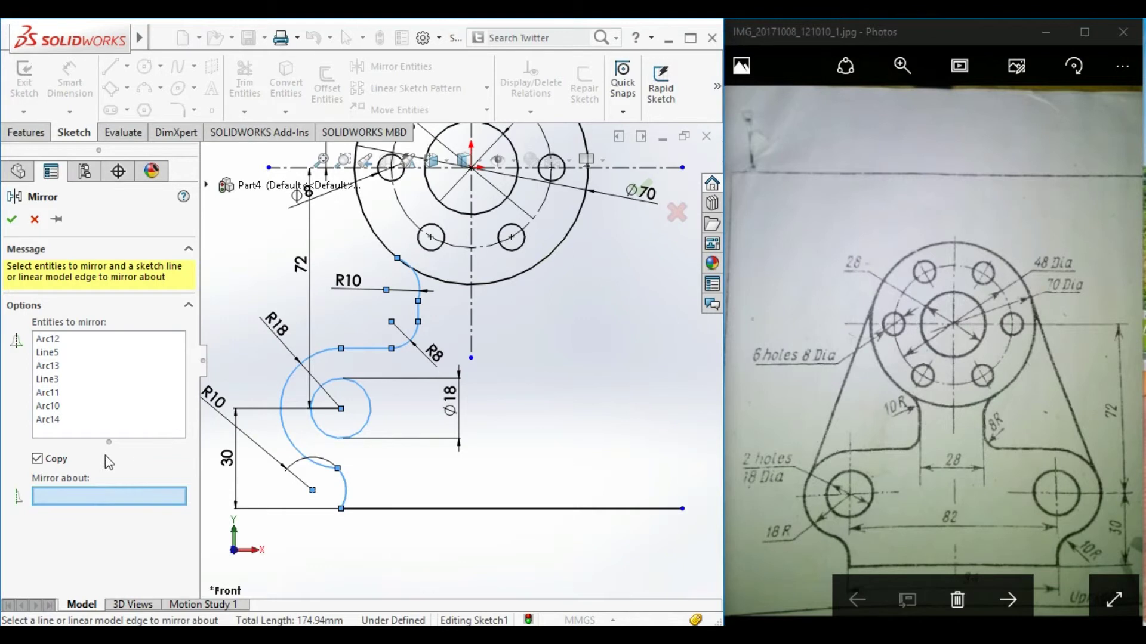
click(472, 337)
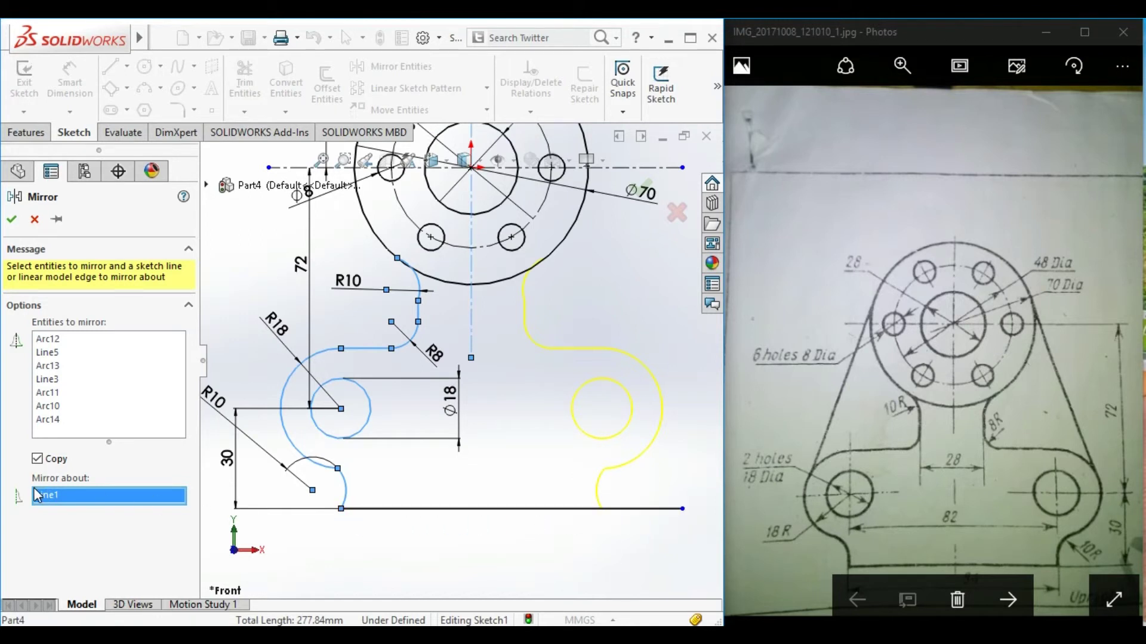
click(12, 219)
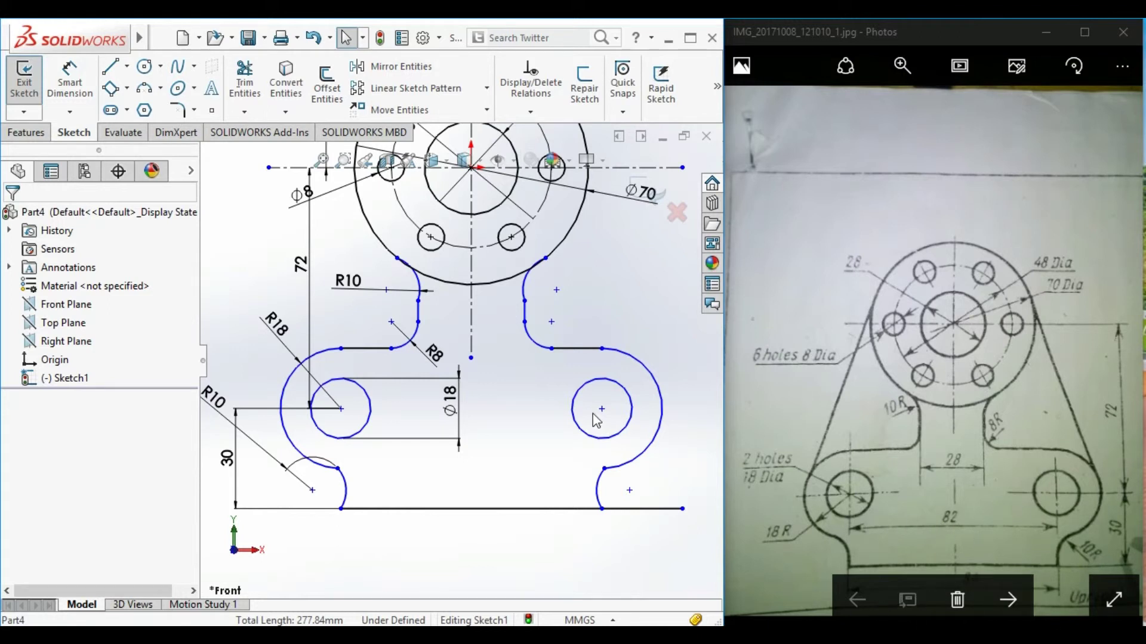
Step: Add an 82 centre-to-centre dimension between the two lobe holes
click(70, 80)
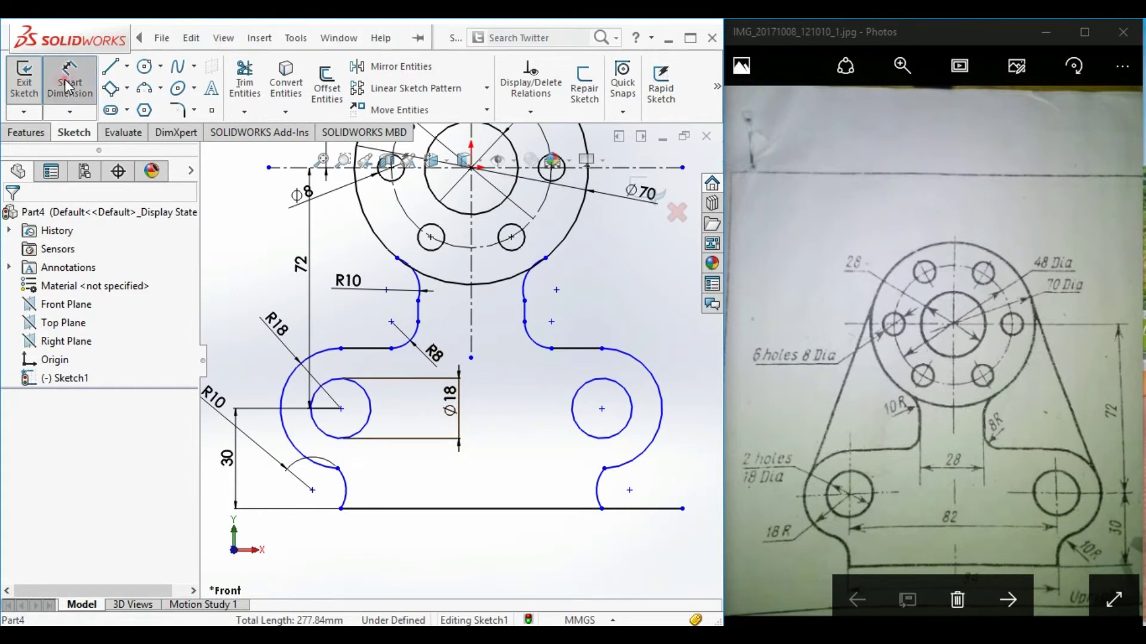
click(341, 409)
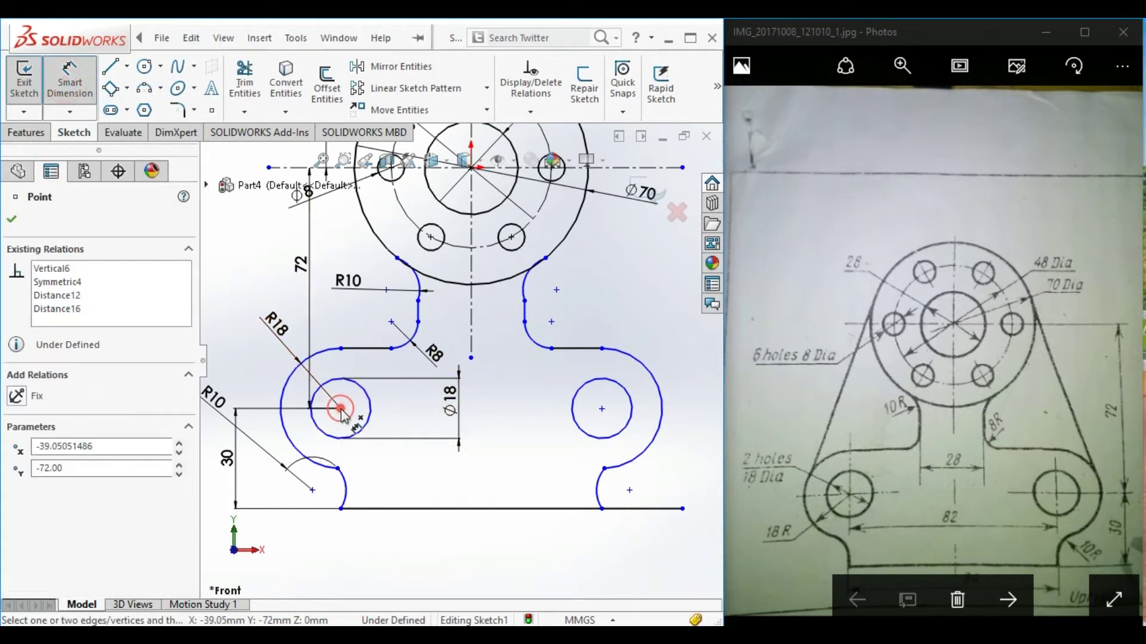
click(601, 409)
click(465, 465)
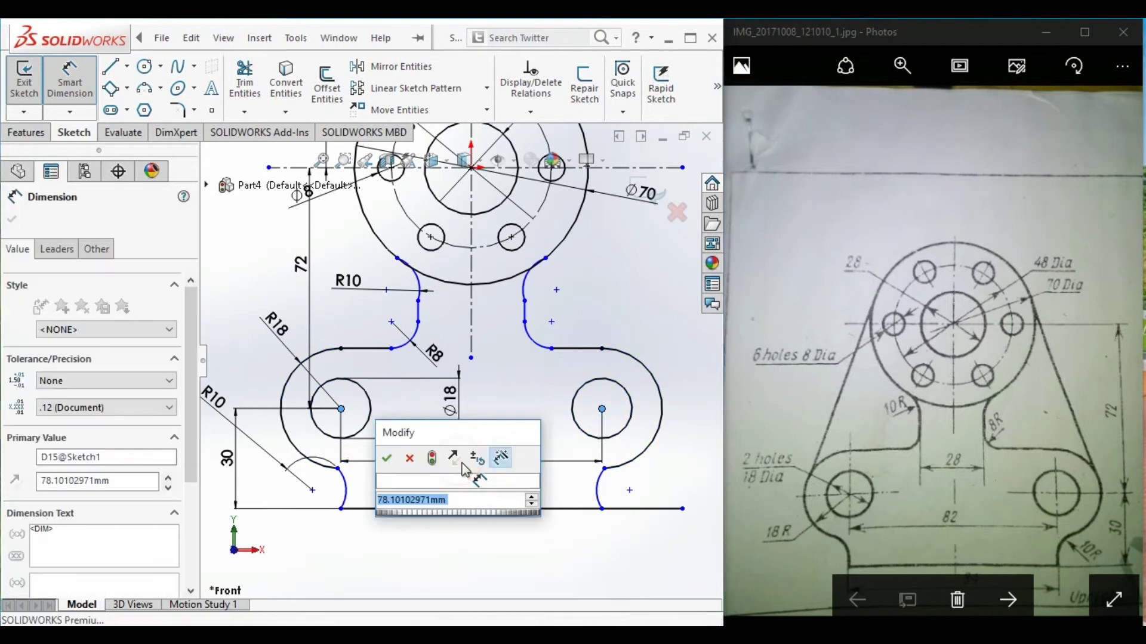
text(82)
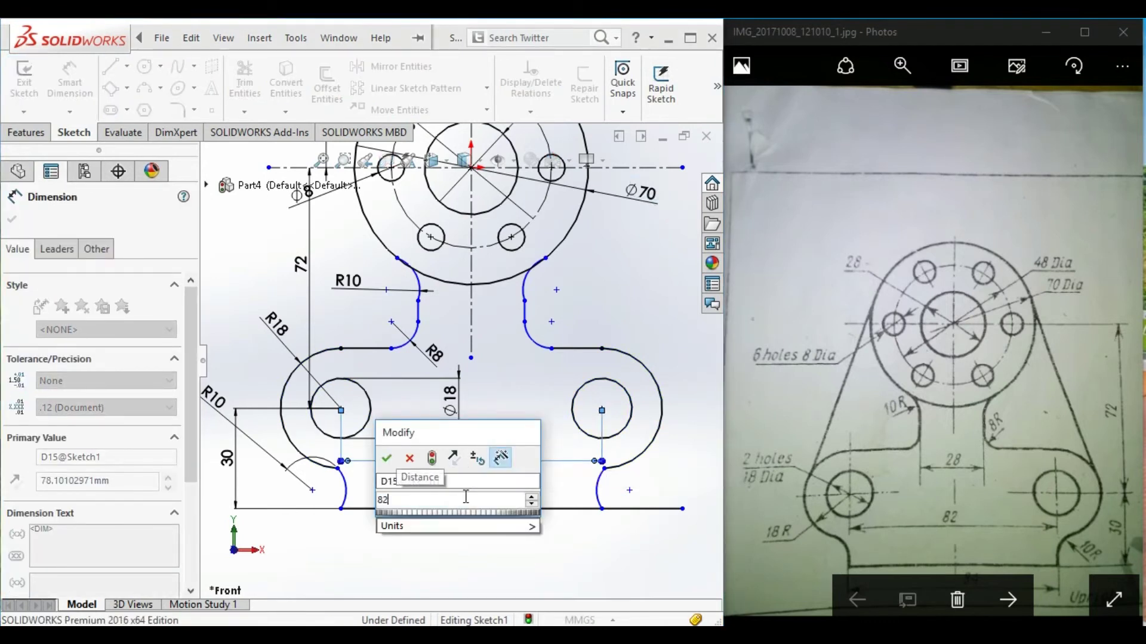
key(Return)
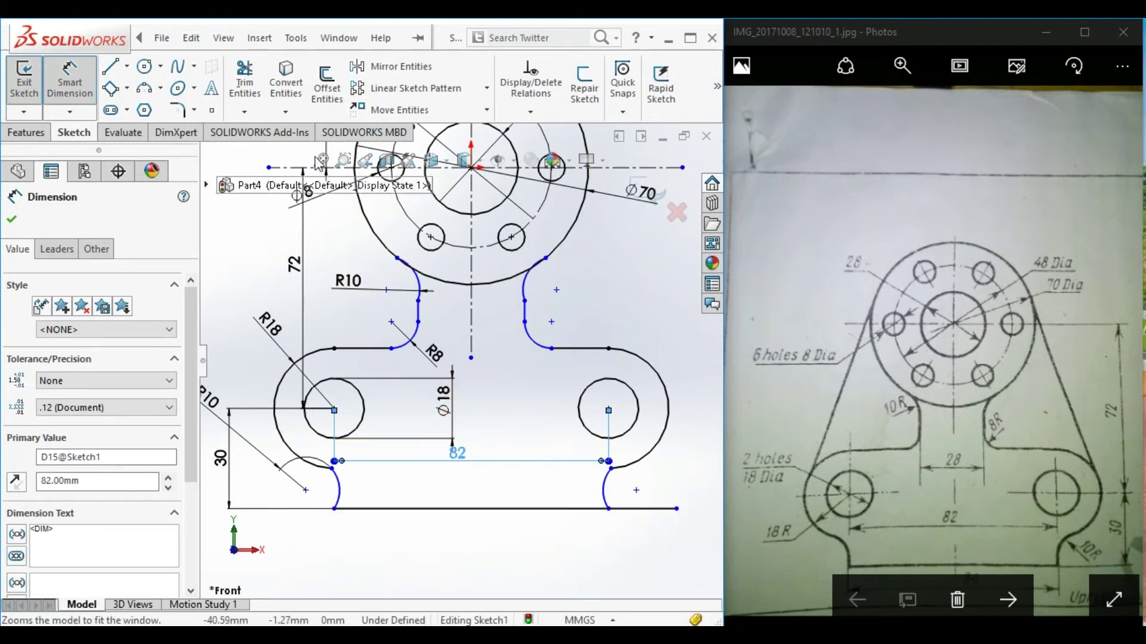
click(242, 99)
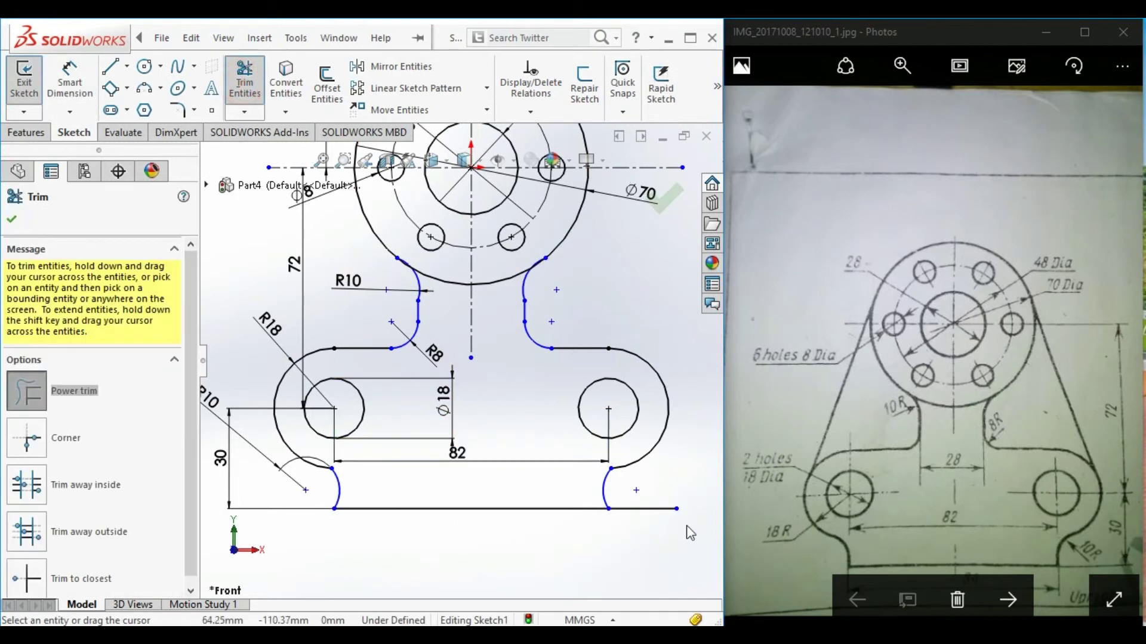
Step: Trim the excess right base line and set the gap between the vertical neck lines to 28 mm
drag(668, 482, 650, 528)
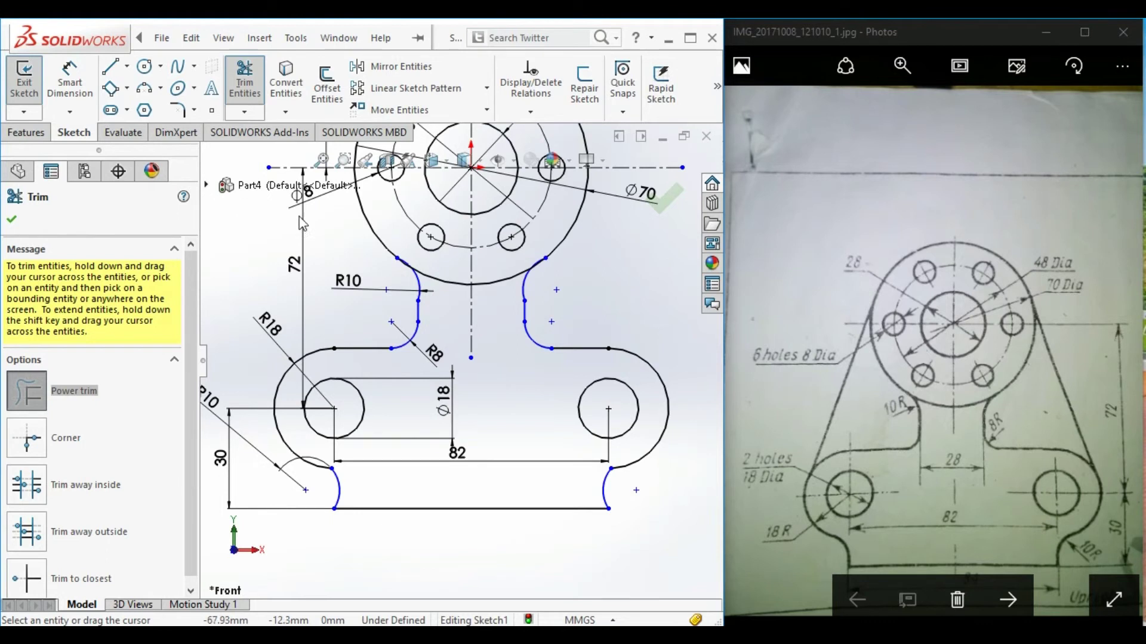
click(68, 77)
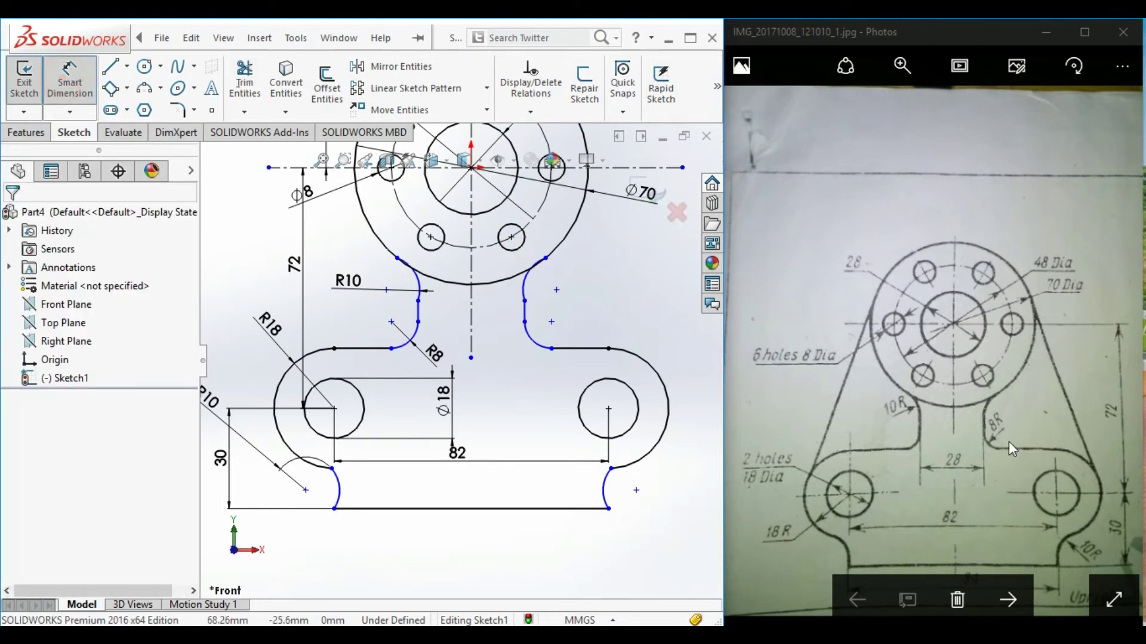
click(525, 313)
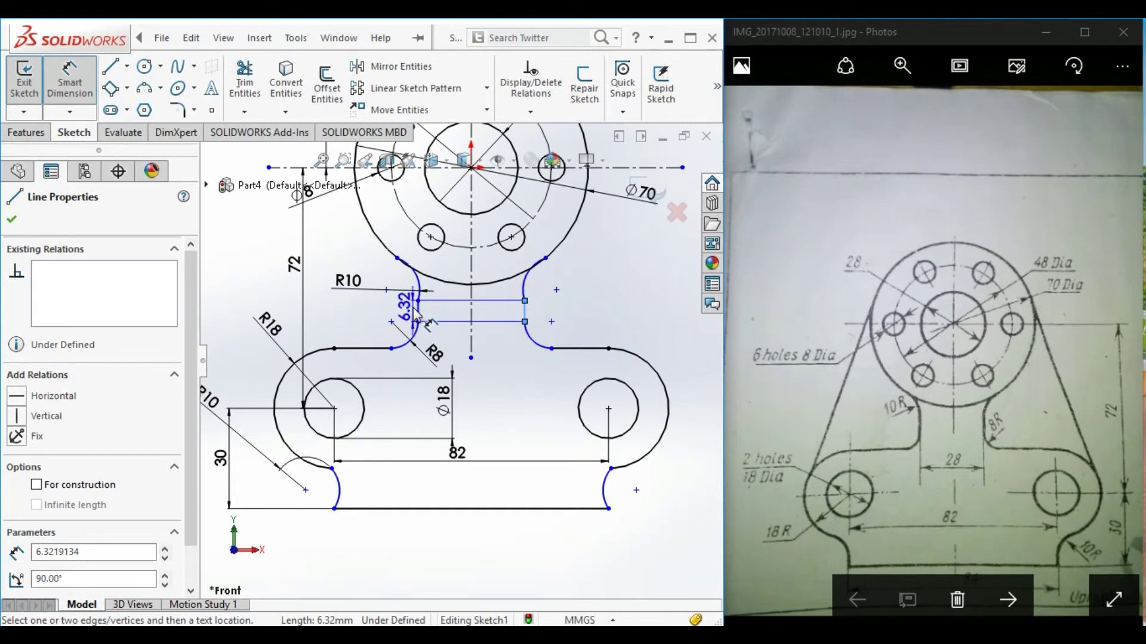
click(418, 311)
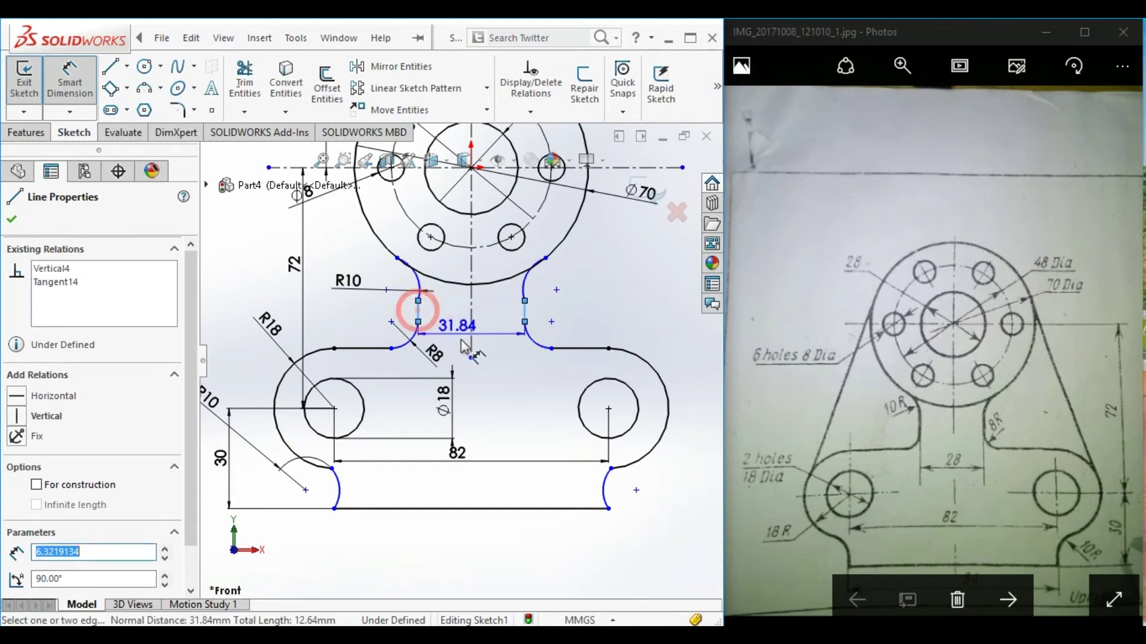
click(482, 371)
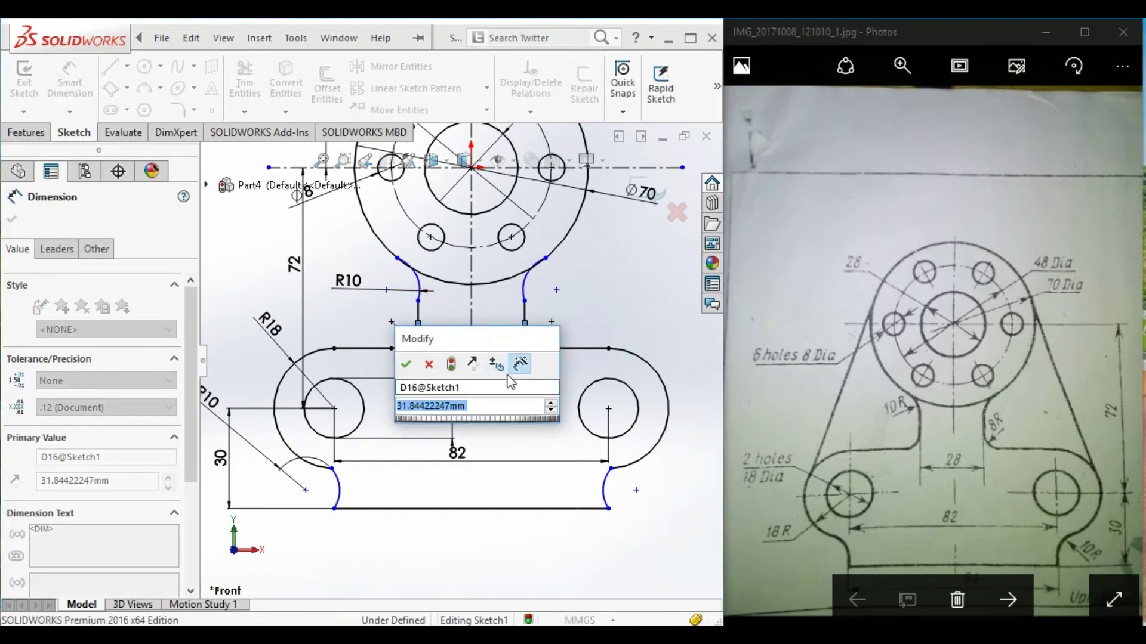
text(28)
key(Return)
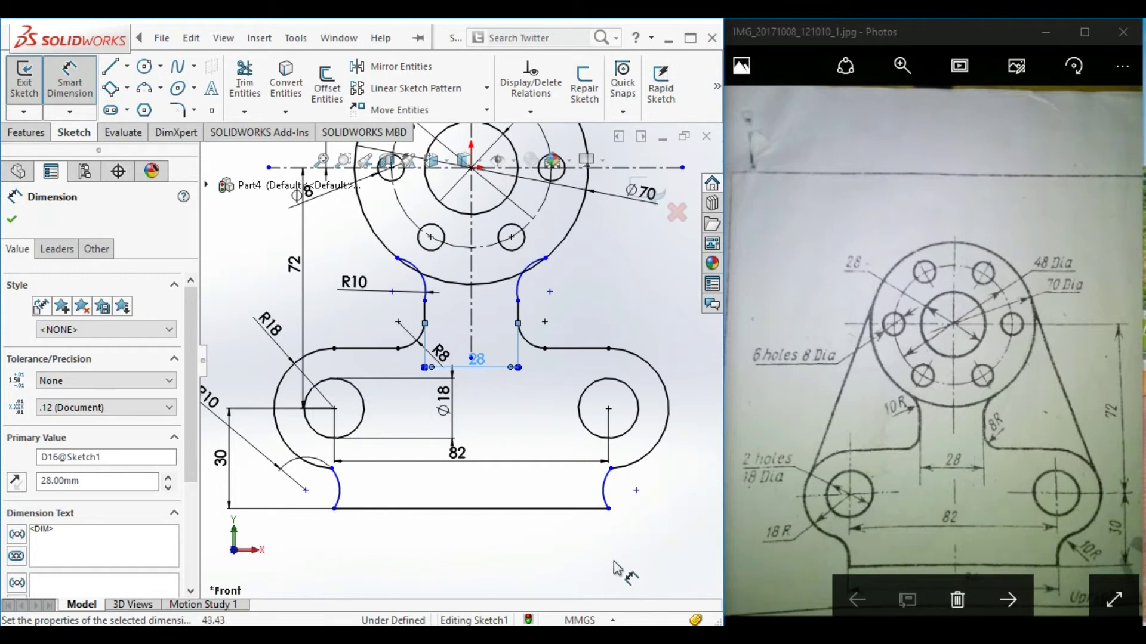
Step: Dimension the bottom base line at 84 mm and maximize the reference photo window
click(540, 512)
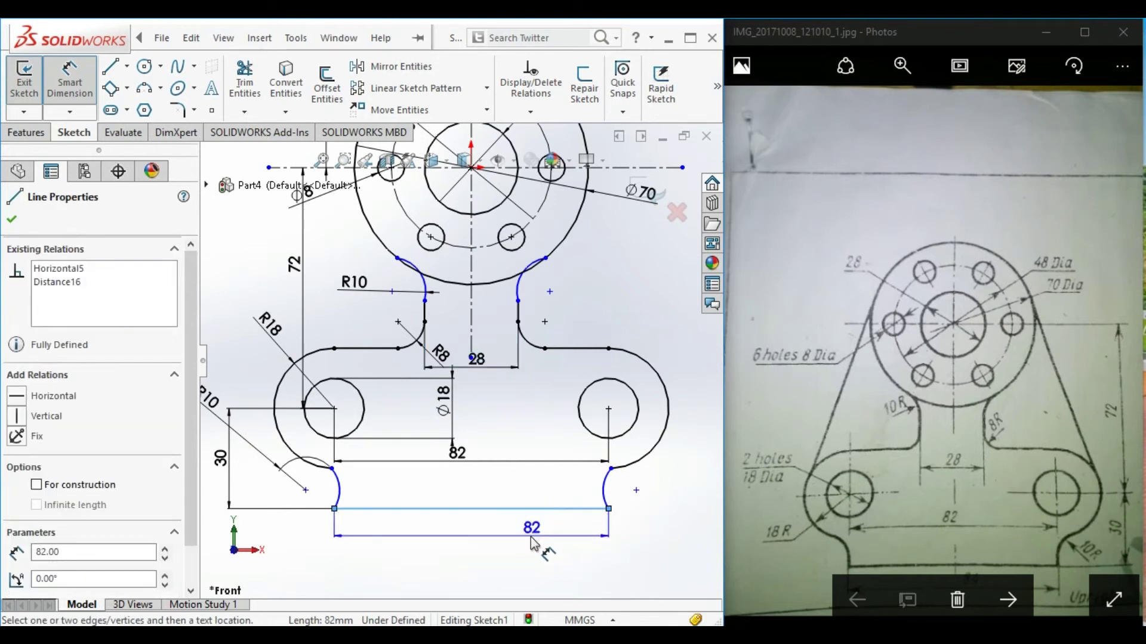
click(451, 554)
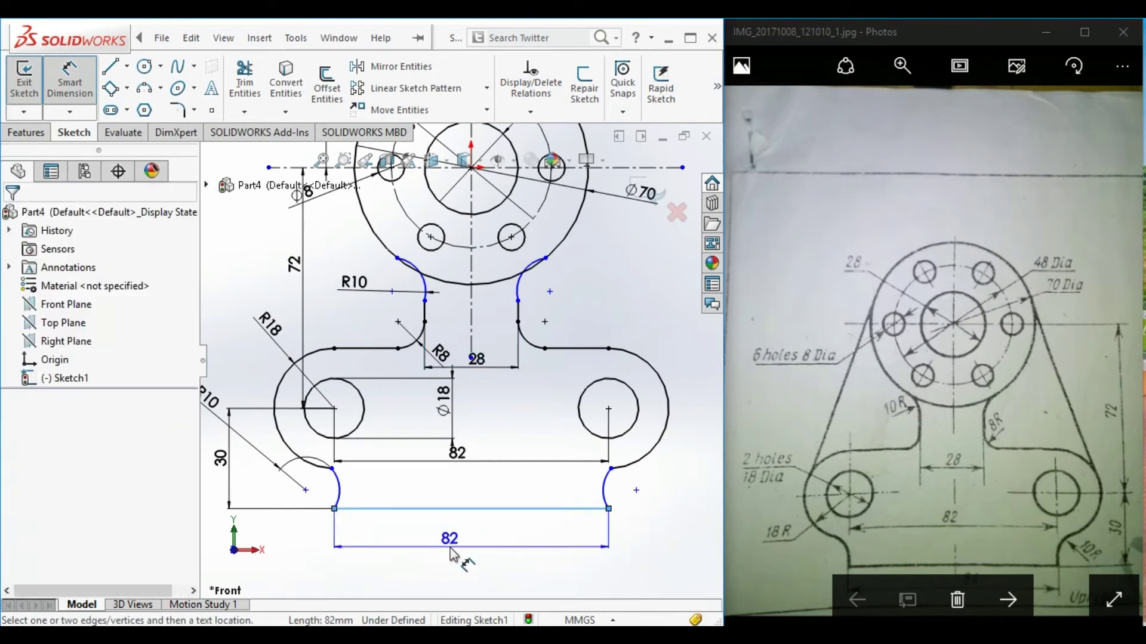
text(84)
key(Return)
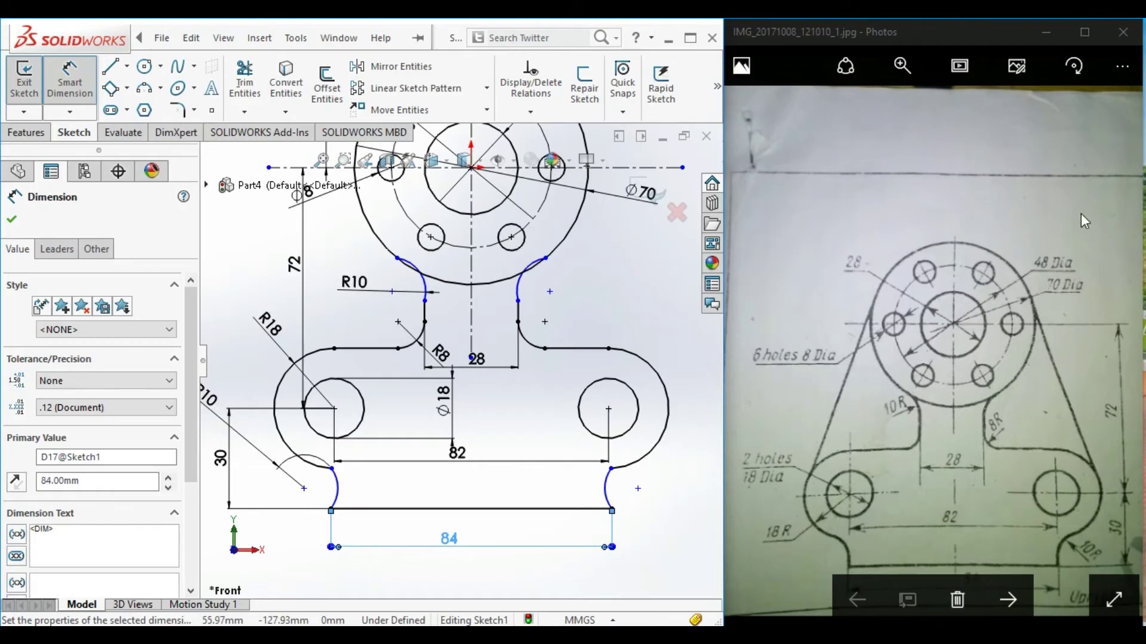
click(1085, 32)
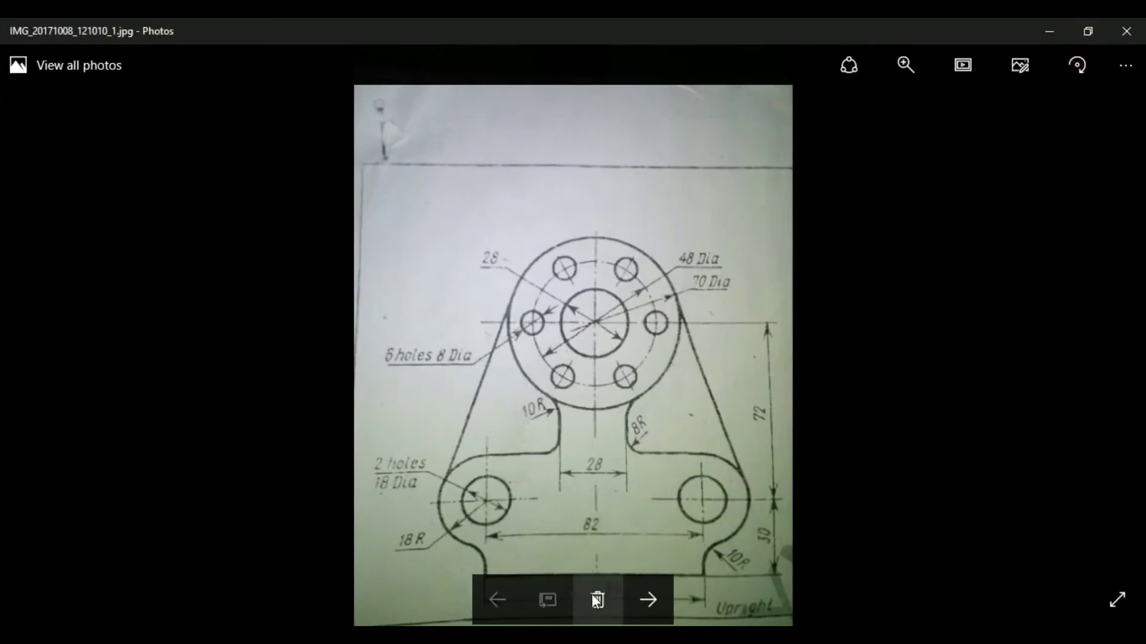
Step: Zoom in on the photo's lower R10 fillet and base edge, then return to the full bracket view
click(715, 546)
double_click(391, 564)
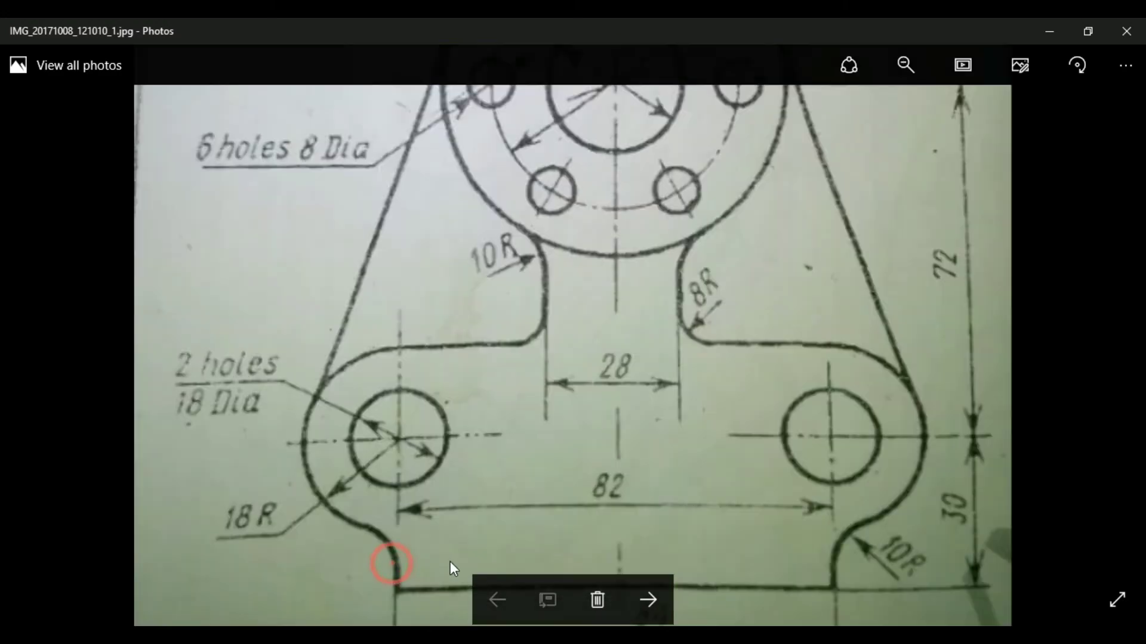
scroll(732, 584, down, 2)
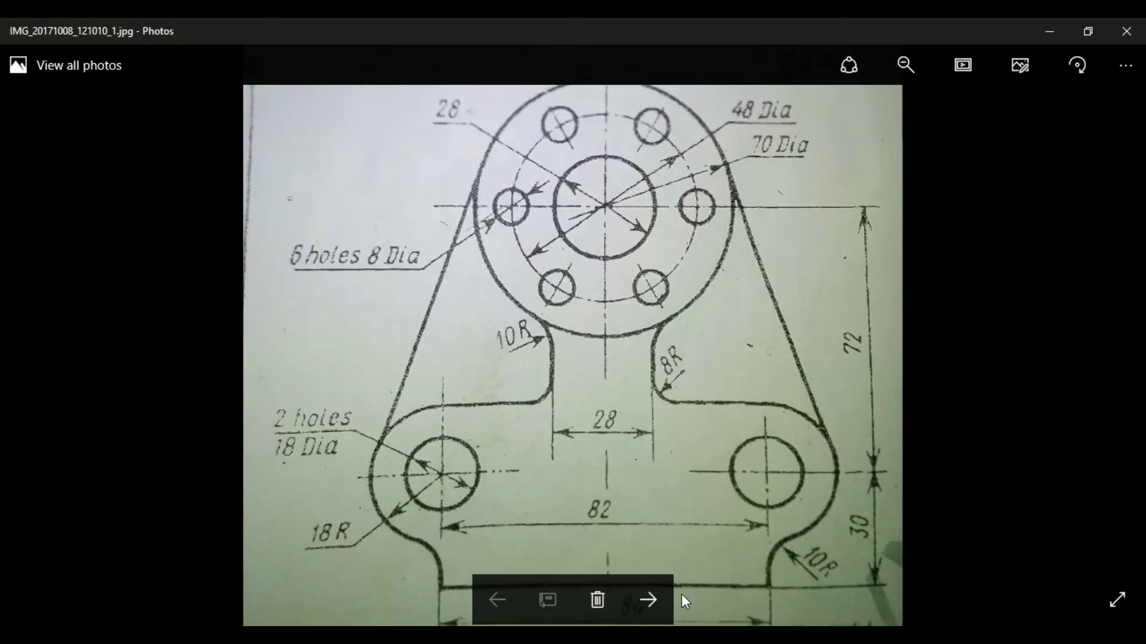
scroll(681, 594, down, 2)
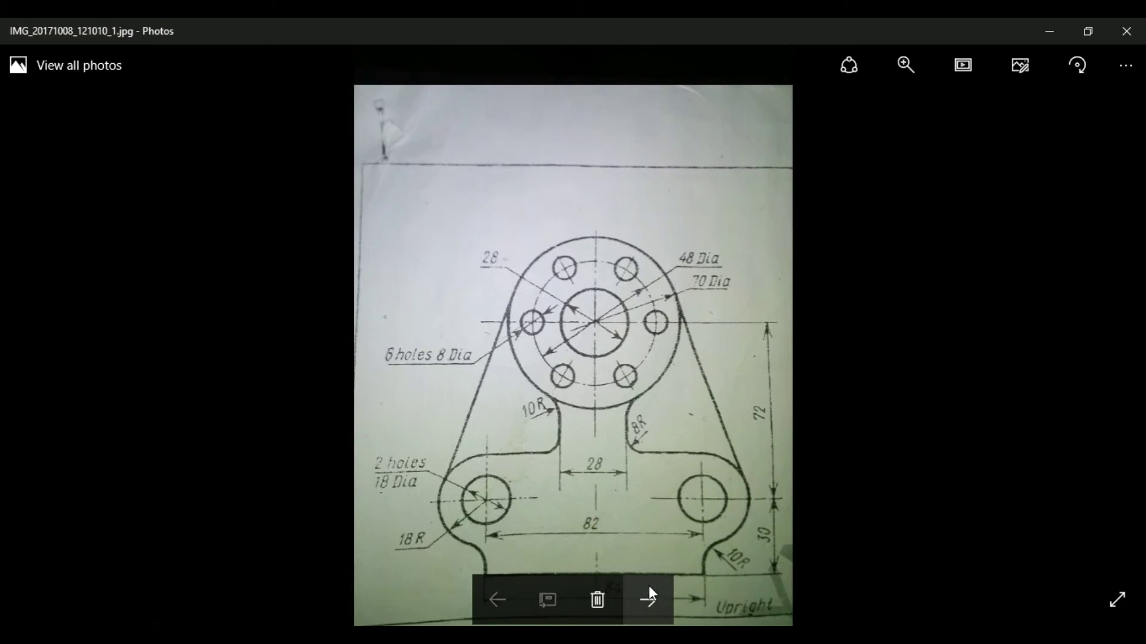
click(843, 462)
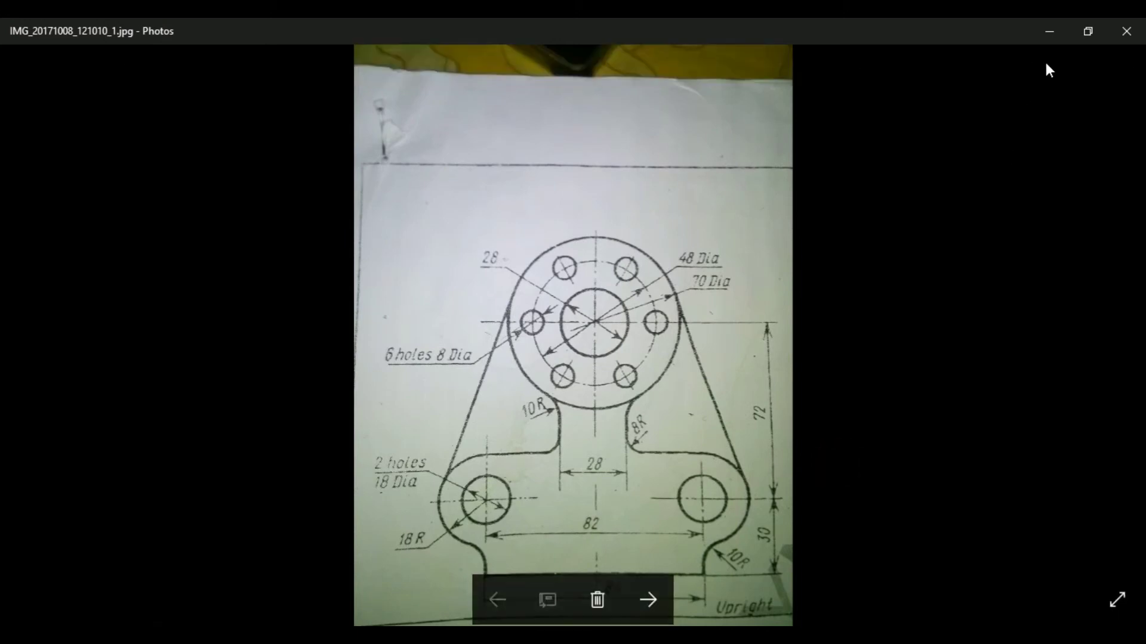
Step: Restore the reference photo beside the sketch and clear the dimension selection
click(1082, 30)
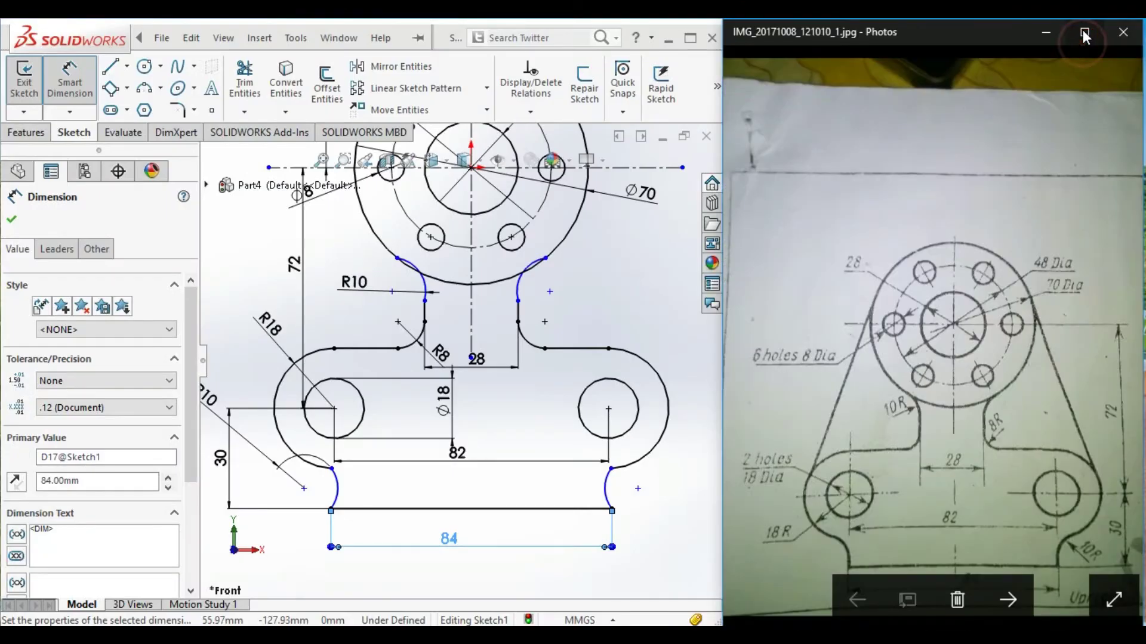
click(636, 559)
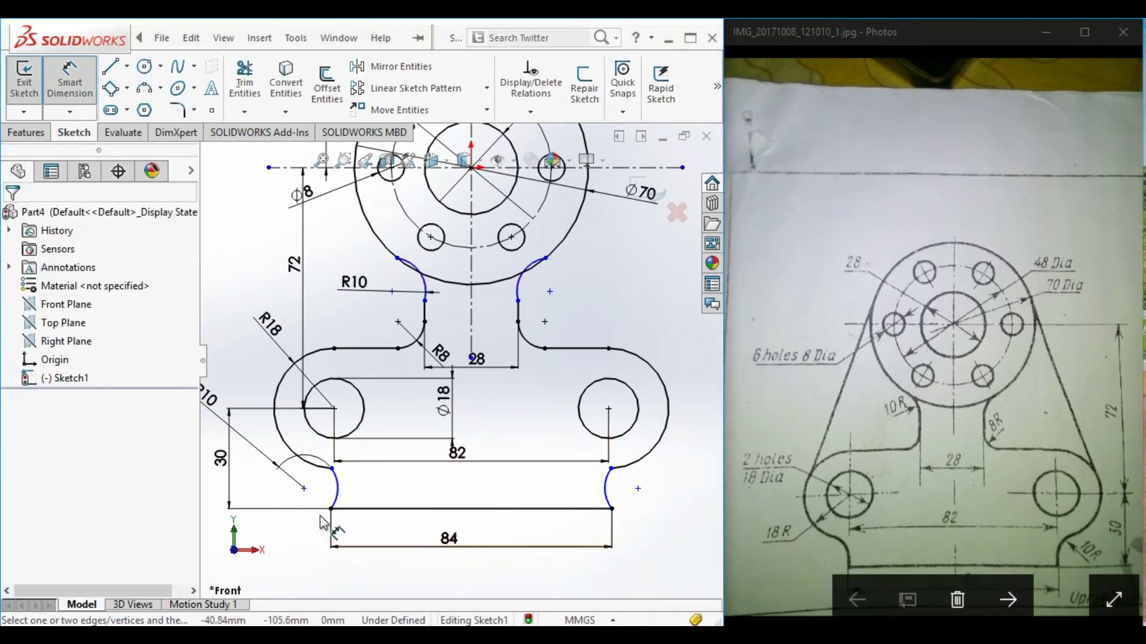
scroll(471, 334, up, 1)
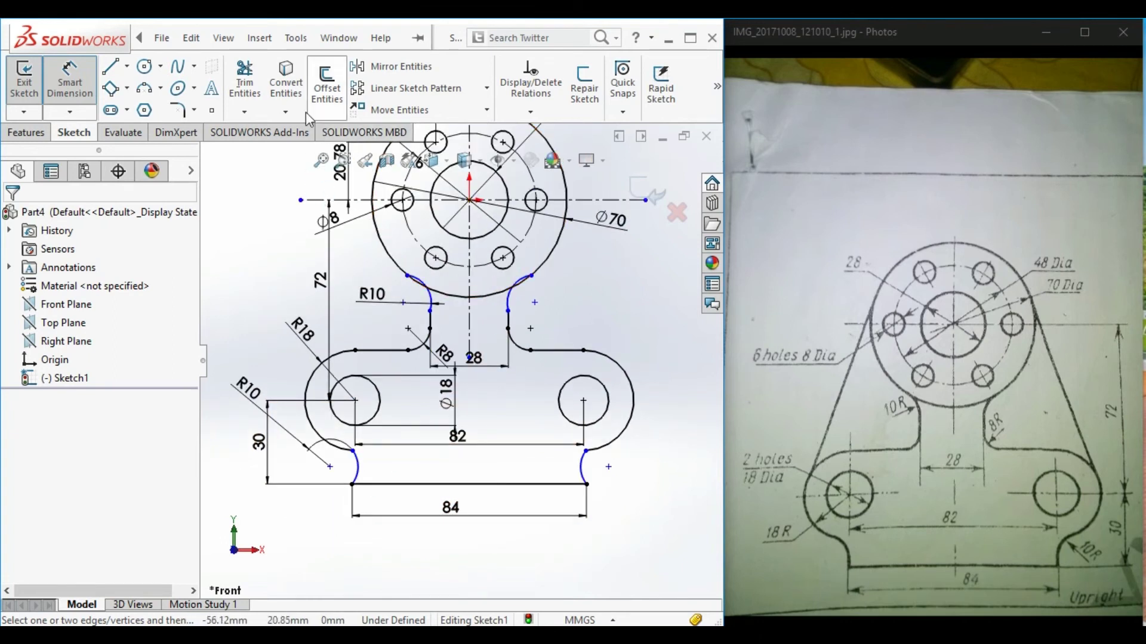
Step: Trim the leftover Ø70 hub arc piece above the left neck fillet
click(245, 81)
scroll(375, 274, down, 2)
scroll(376, 274, down, 2)
scroll(418, 292, down, 2)
drag(518, 323, 517, 337)
Step: Trim the hub arc piece above the right neck fillet and finish trimming
scroll(558, 324, up, 2)
scroll(558, 324, up, 2)
scroll(640, 339, down, 3)
scroll(640, 338, down, 2)
drag(523, 336, 530, 366)
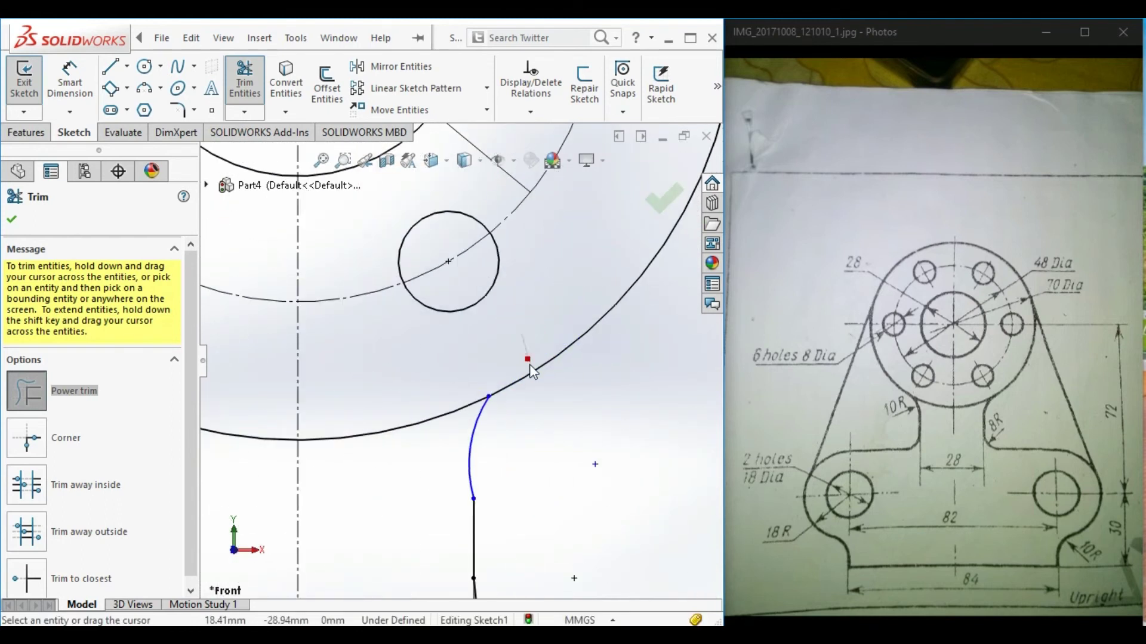
scroll(494, 450, up, 3)
scroll(483, 449, up, 2)
scroll(377, 428, up, 1)
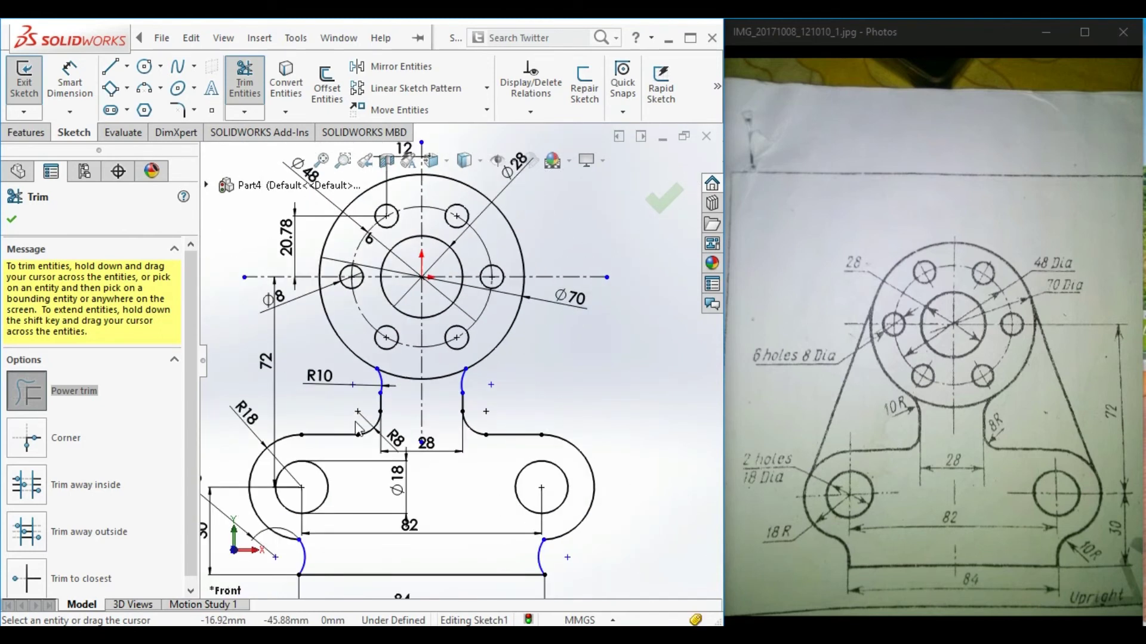
scroll(384, 428, up, 1)
scroll(370, 477, down, 2)
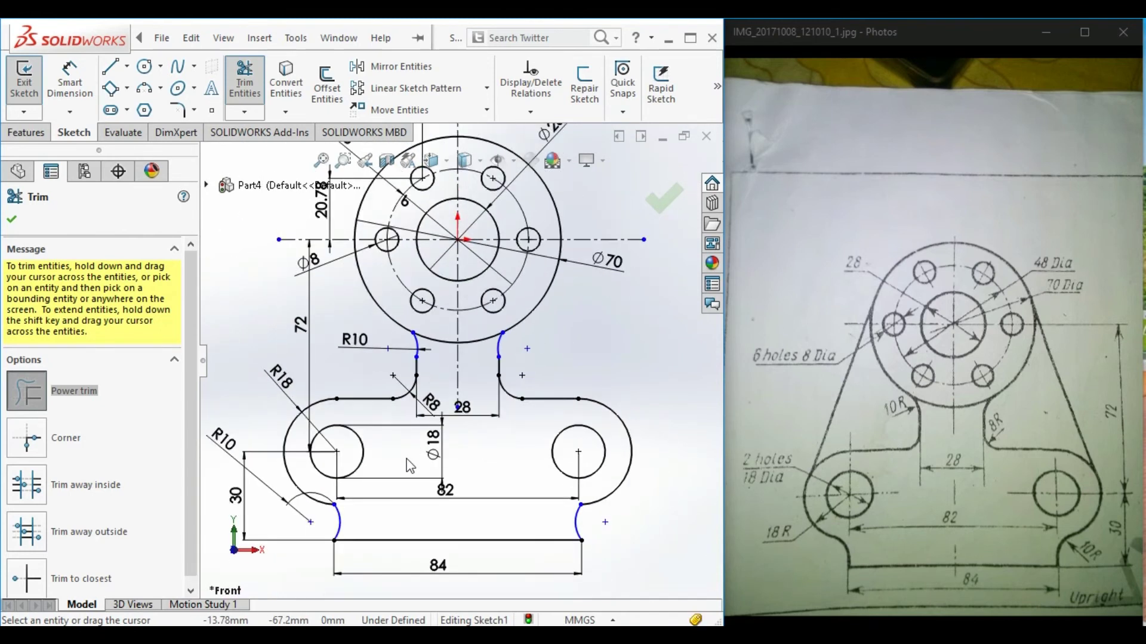
scroll(374, 567, up, 2)
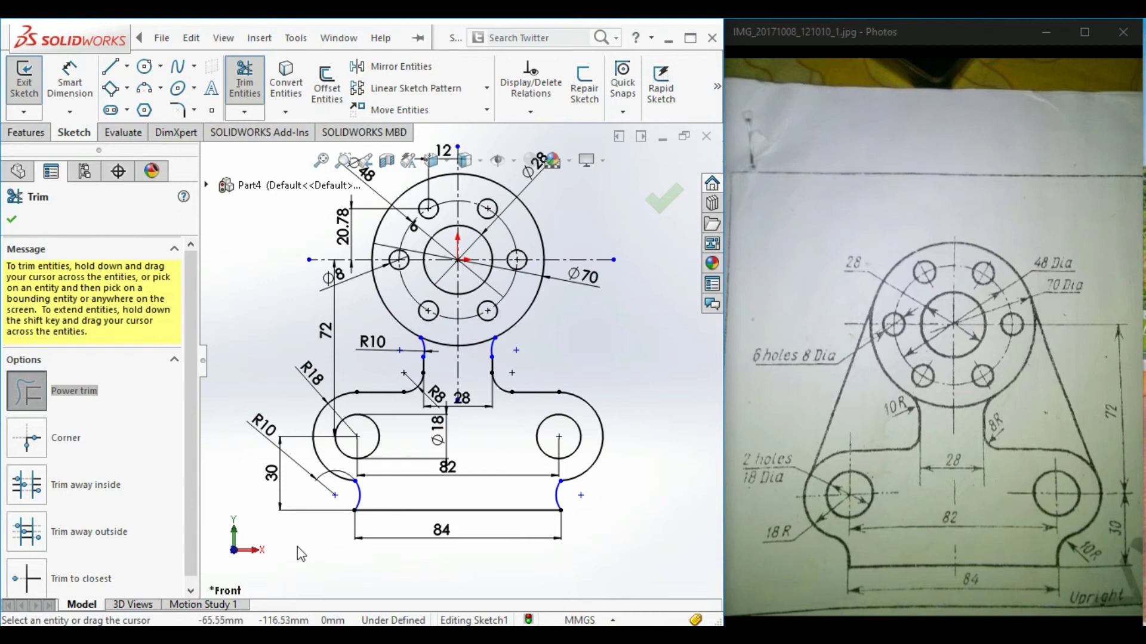
click(12, 216)
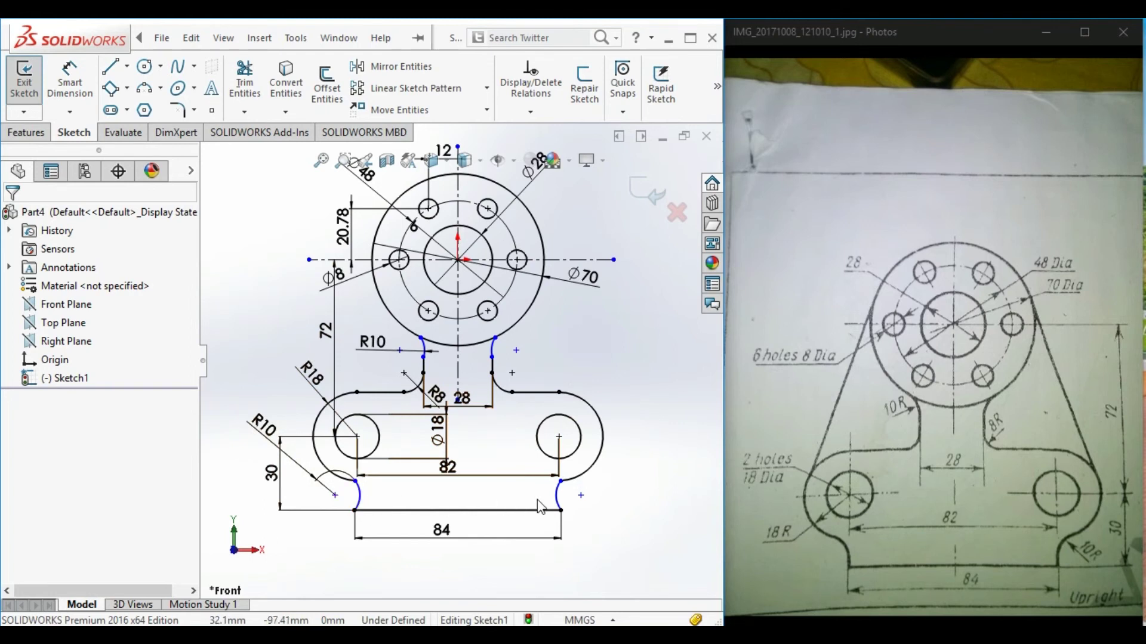
scroll(382, 540, down, 2)
scroll(382, 540, down, 1)
scroll(376, 484, down, 1)
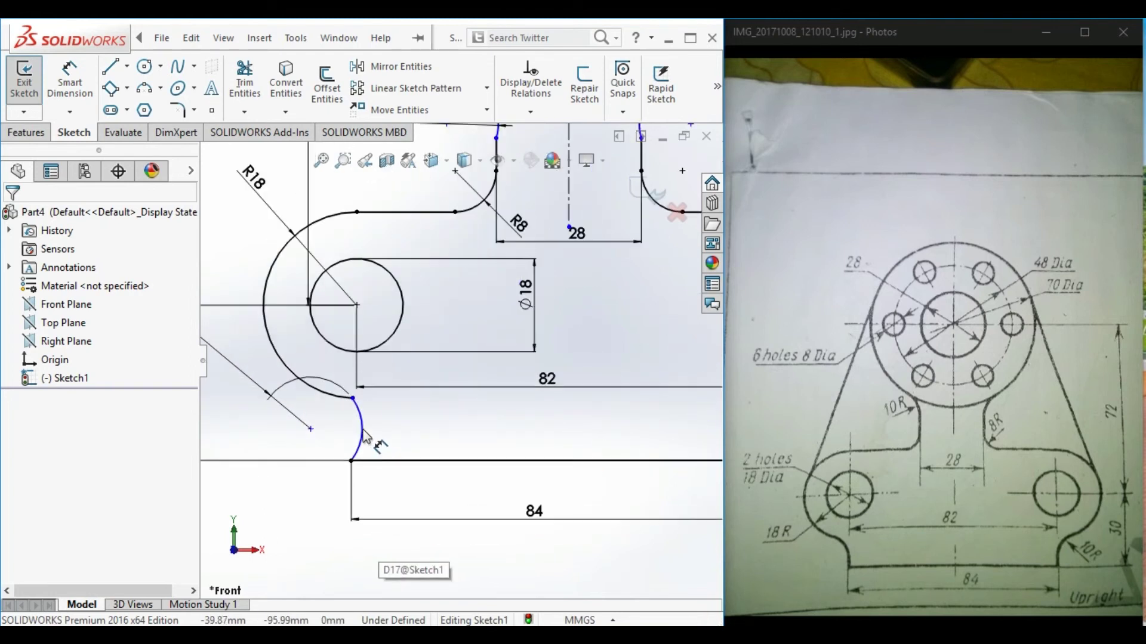
Step: Run Fully Define Sketch on the lower-left arc, adding a 41.81 locating dimension
click(365, 436)
key(Escape)
scroll(332, 495, up, 2)
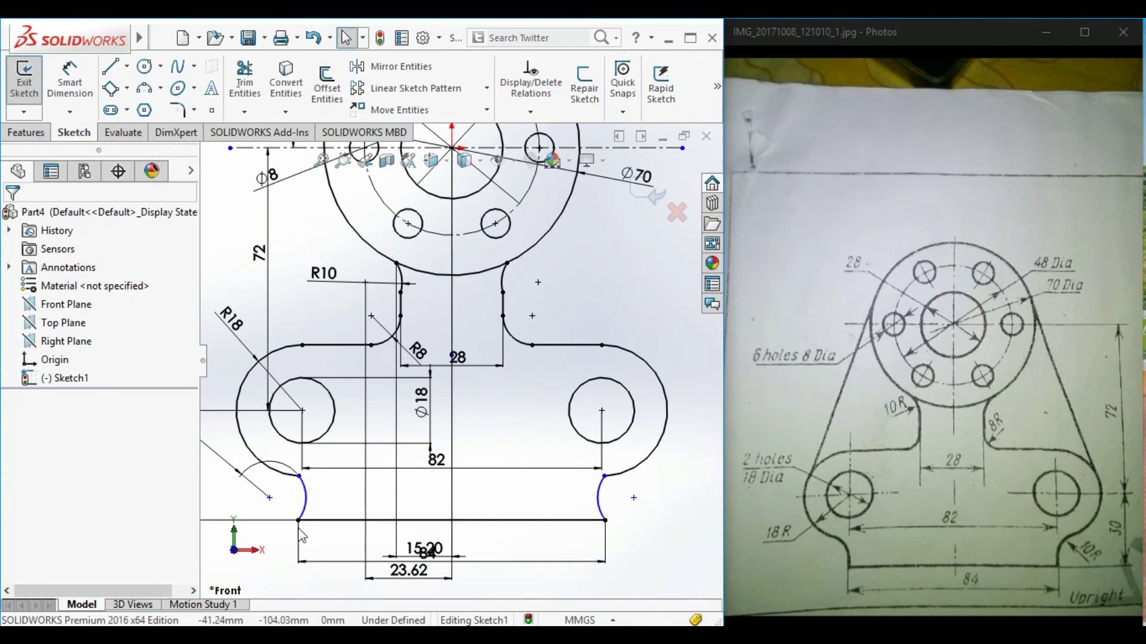
click(530, 111)
click(545, 173)
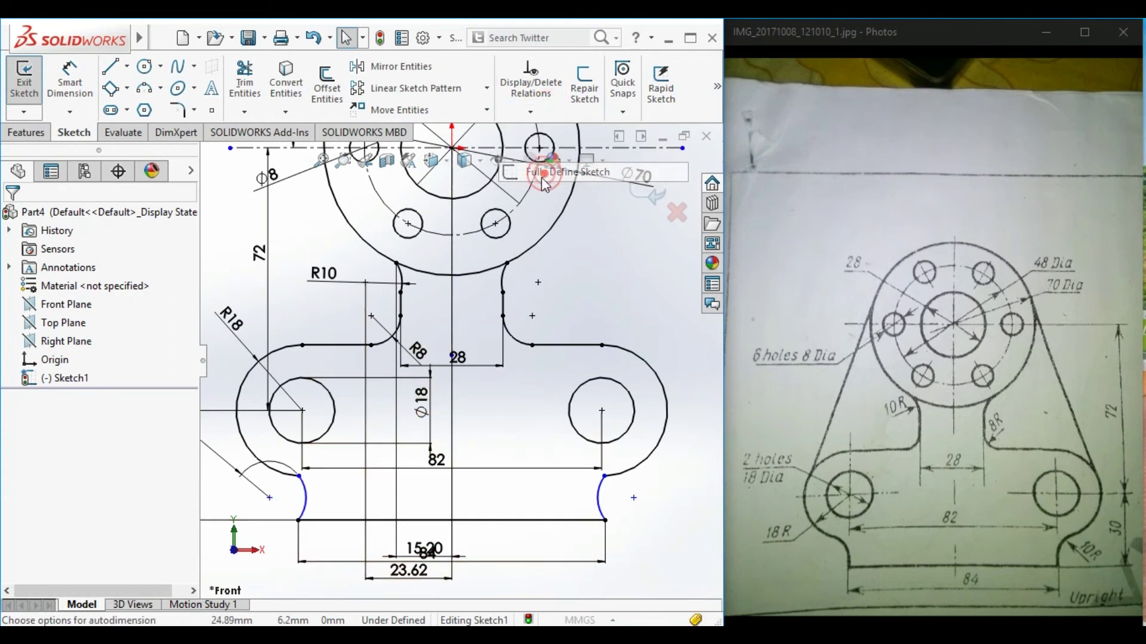
click(308, 507)
click(99, 348)
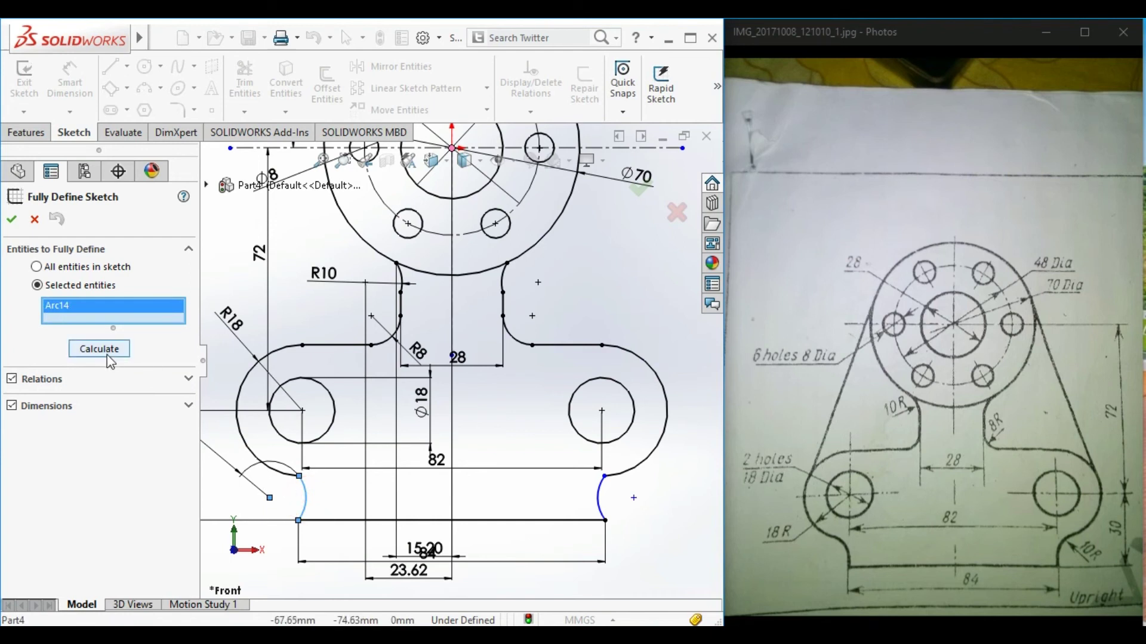
click(11, 219)
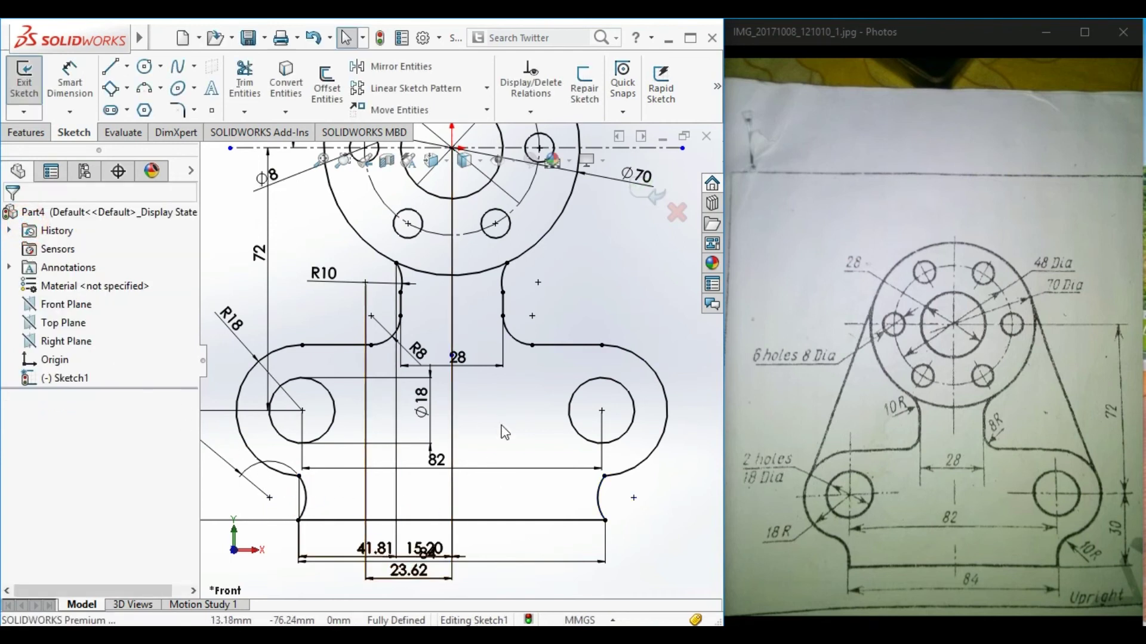
scroll(501, 431, up, 3)
scroll(492, 382, up, 1)
scroll(508, 282, down, 1)
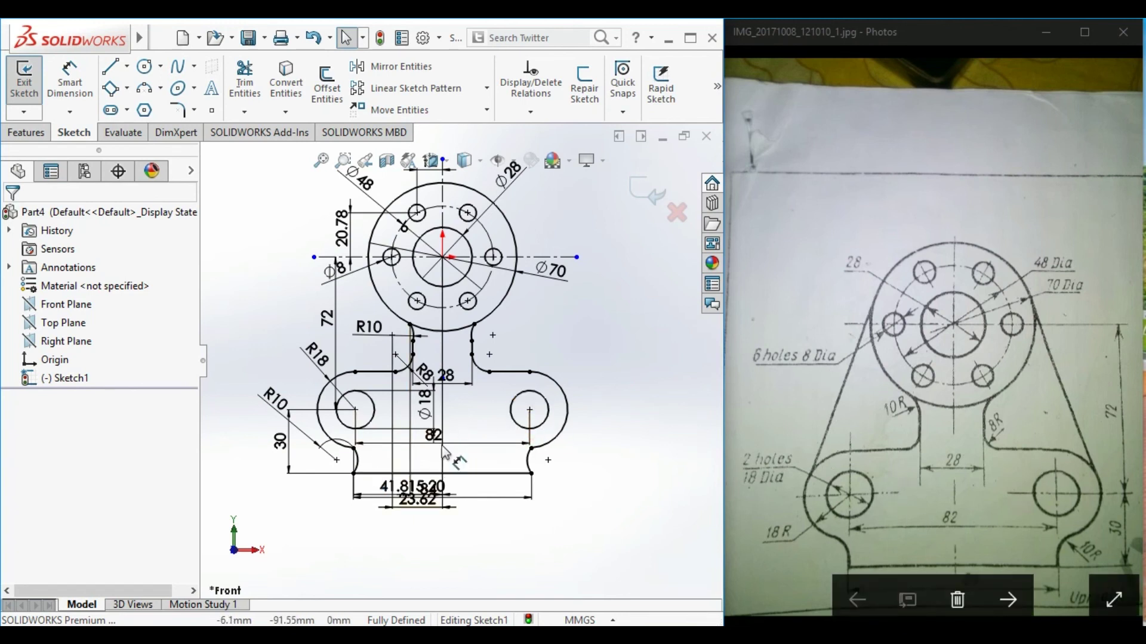
Step: Turn off View Sketch Dimensions in the Hide/Show Items flyout
click(516, 162)
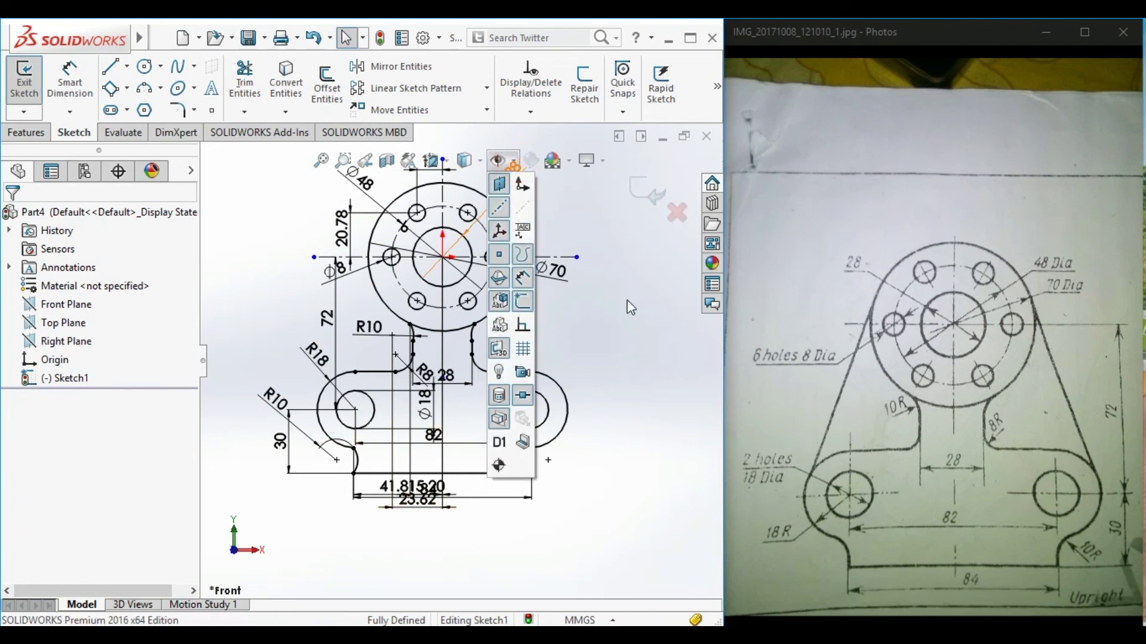
click(523, 280)
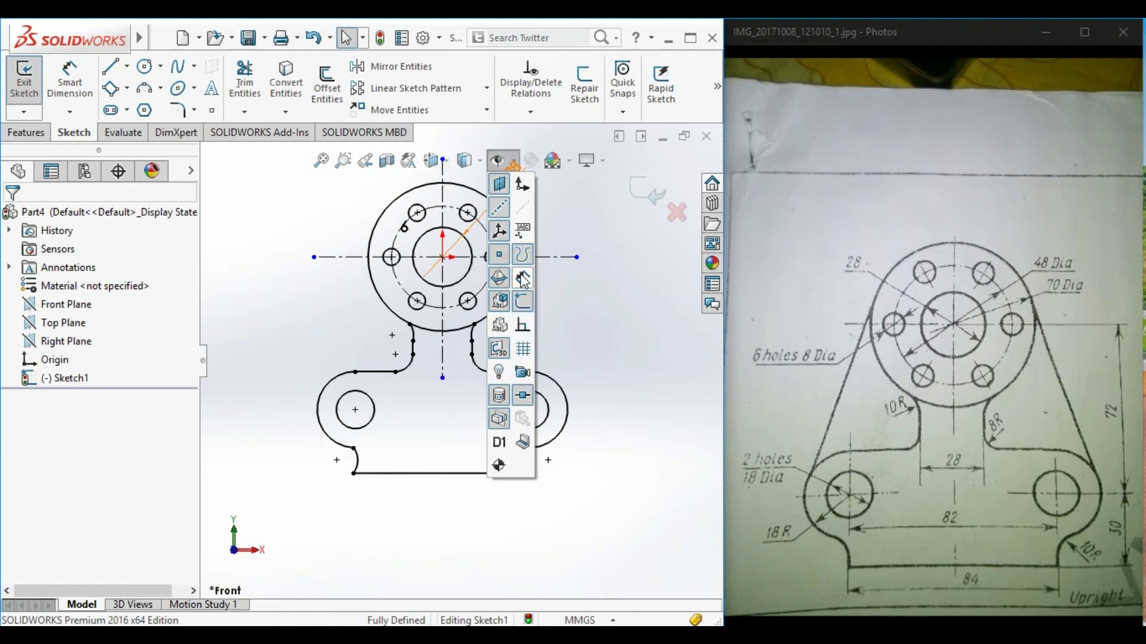
click(523, 281)
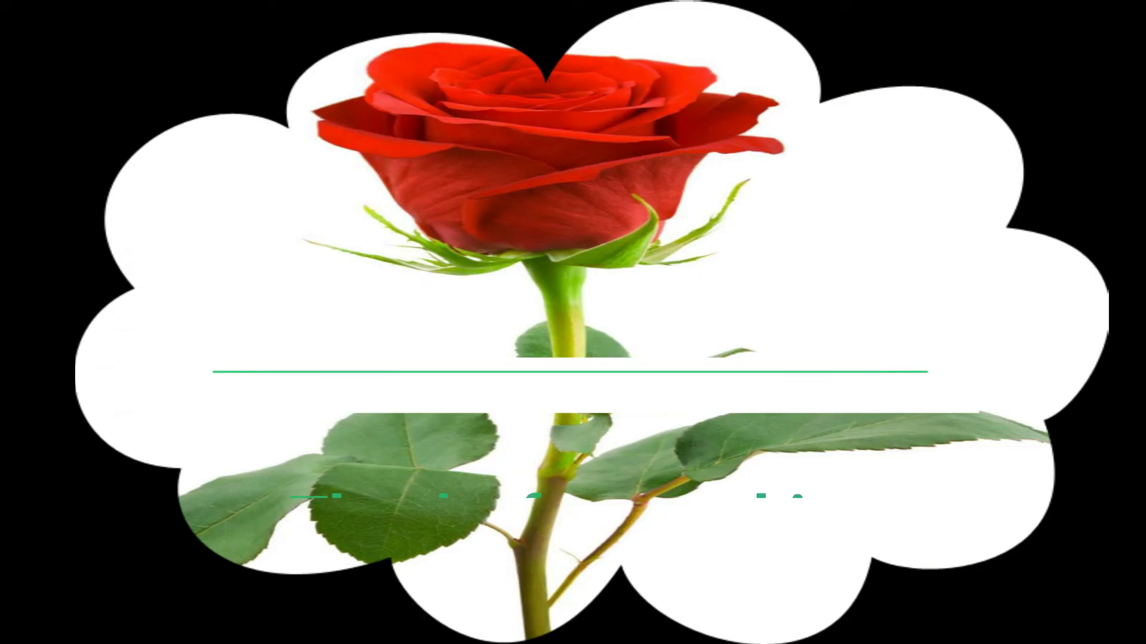